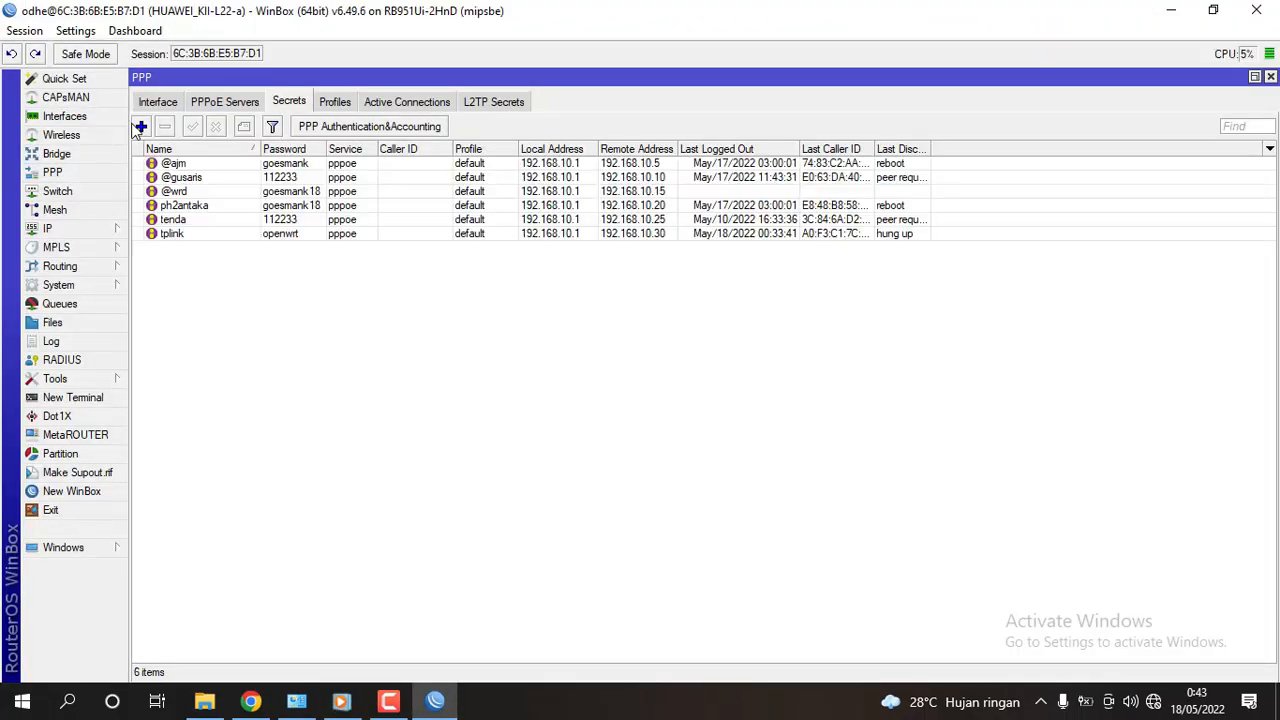
{"action": "double_click", "coordinate": [296, 234]}
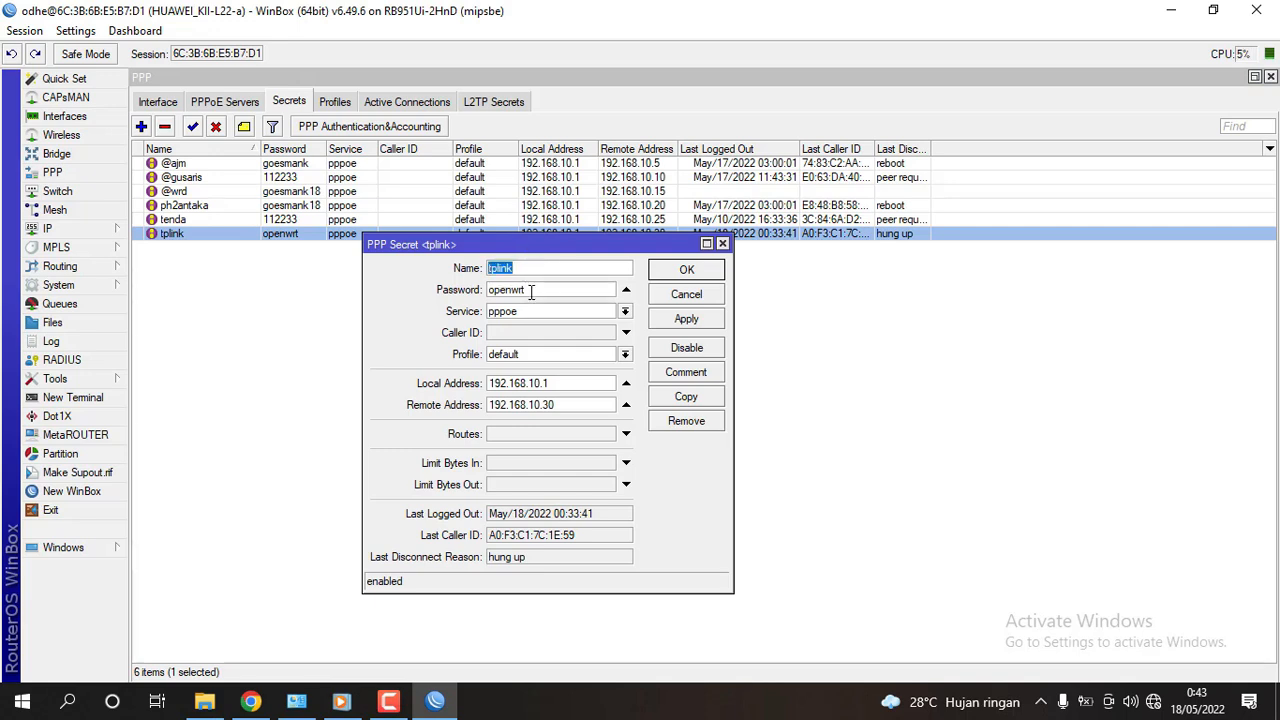
{"action": "key", "text": "Tab"}
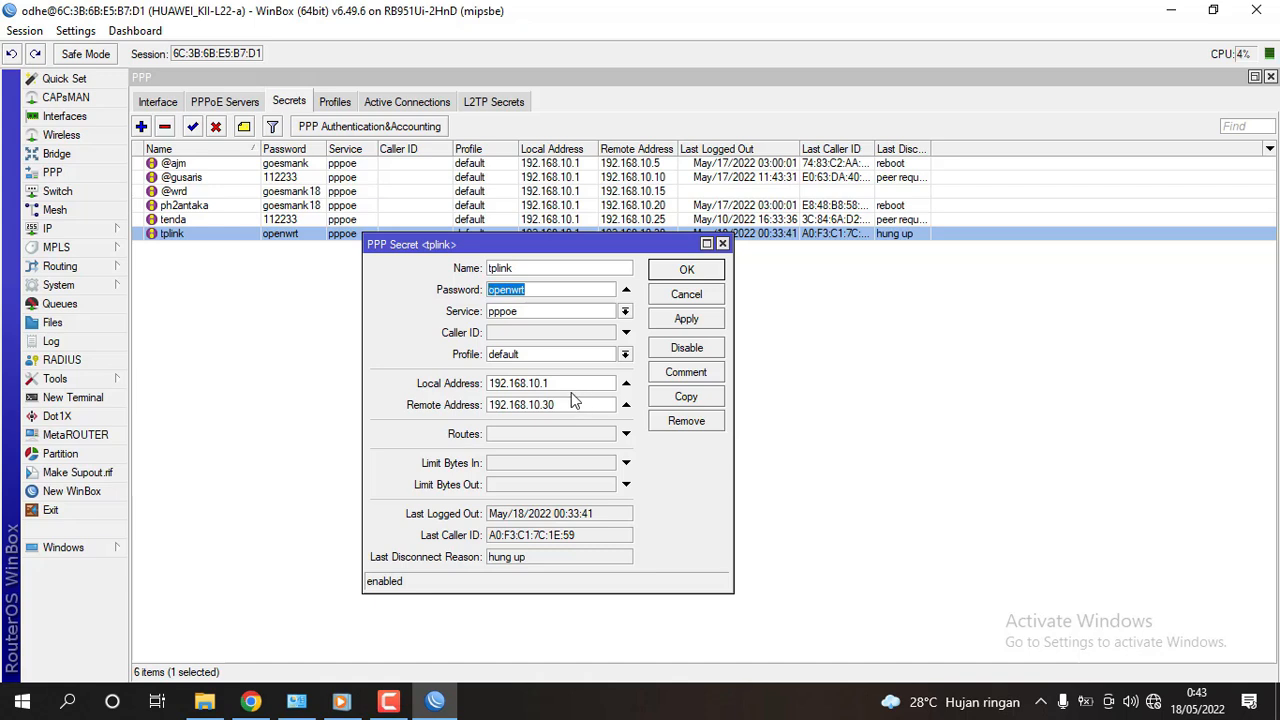
{"action": "key", "text": "shift+Tab"}
{"action": "key", "text": "Tab"}
{"action": "key", "text": "shift+Tab"}
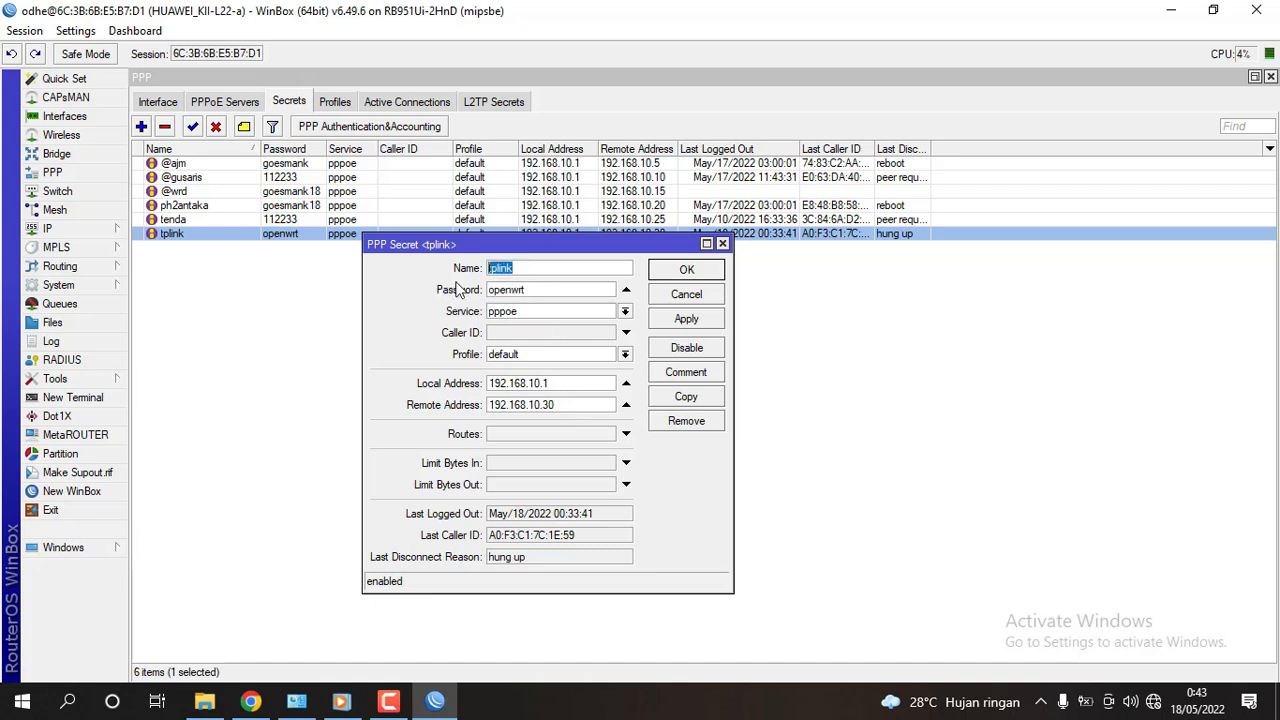
{"action": "key", "text": "Tab"}
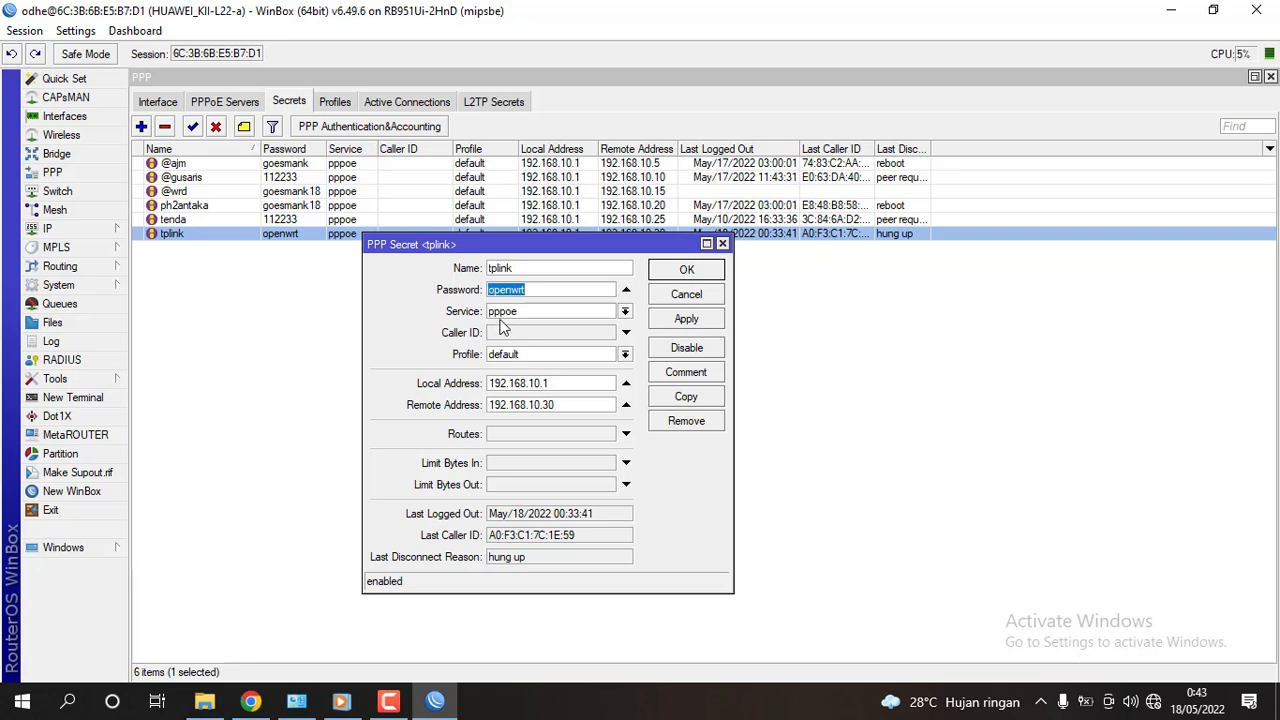
{"action": "left_click_drag", "start_coordinate": [499, 242], "coordinate": [381, 162]}
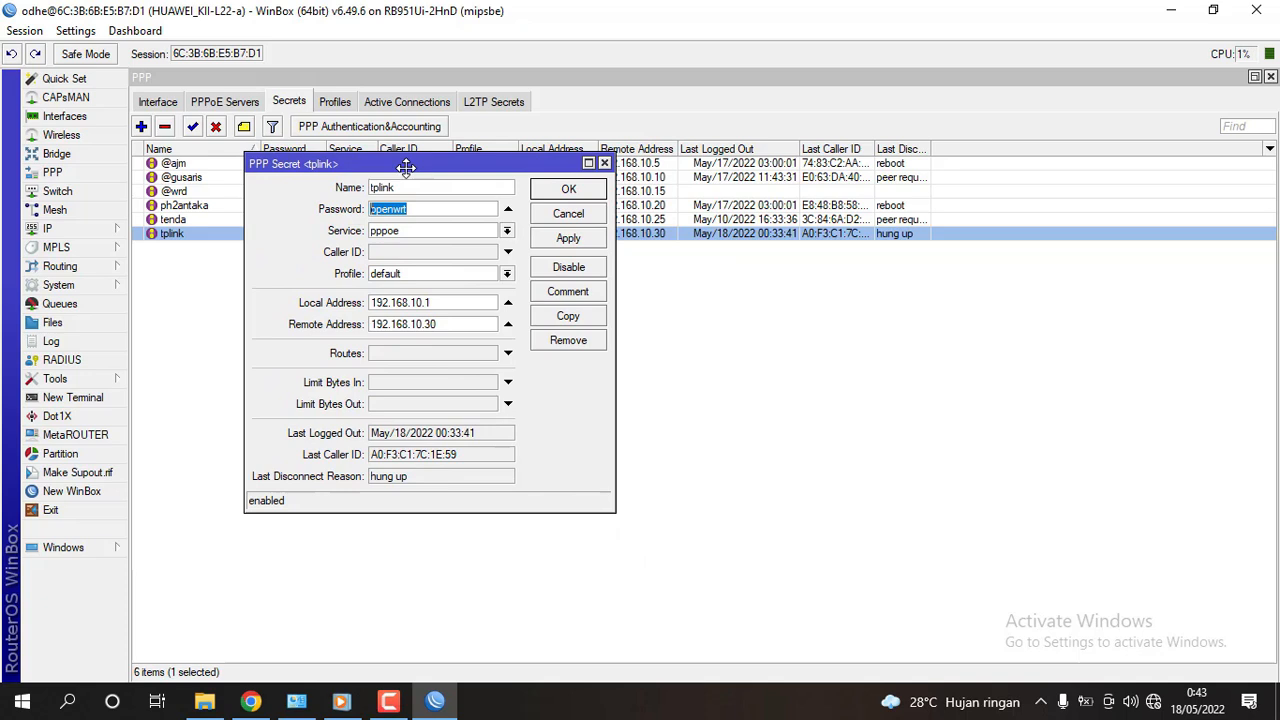
{"action": "left_click", "coordinate": [446, 302]}
{"action": "left_click_drag", "start_coordinate": [446, 302], "coordinate": [354, 304]}
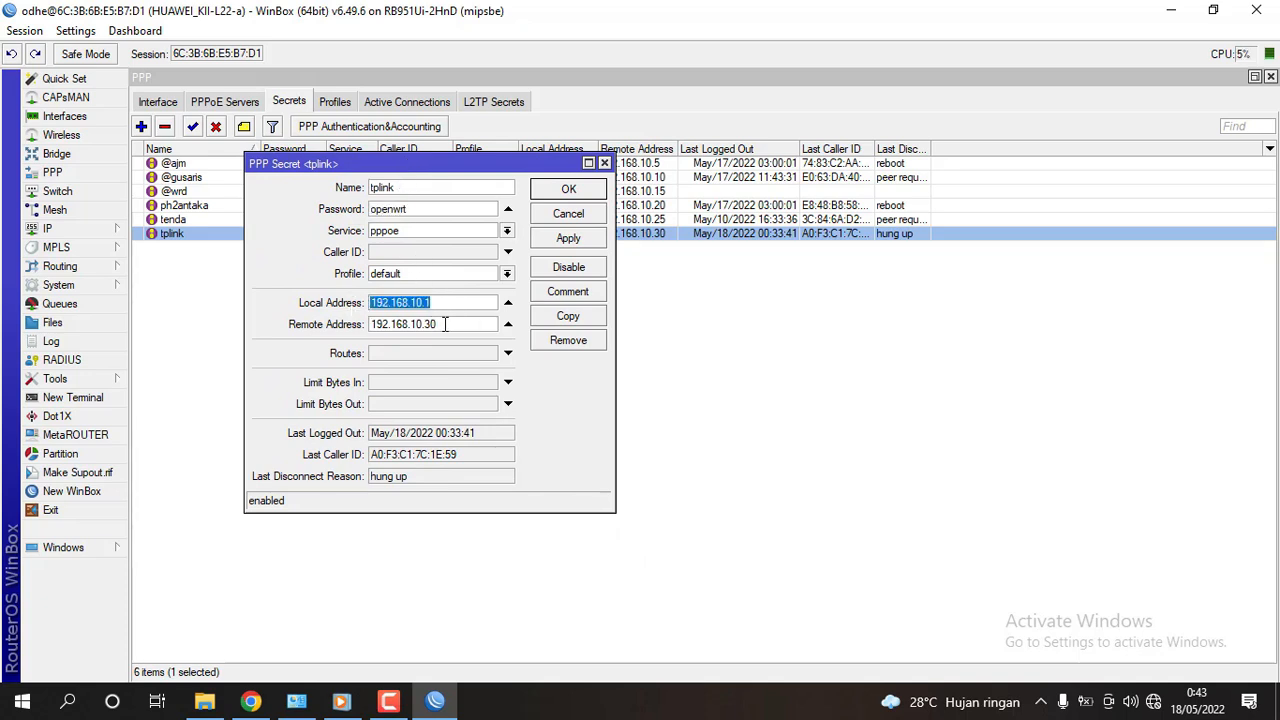
{"action": "left_click_drag", "start_coordinate": [448, 324], "coordinate": [277, 347]}
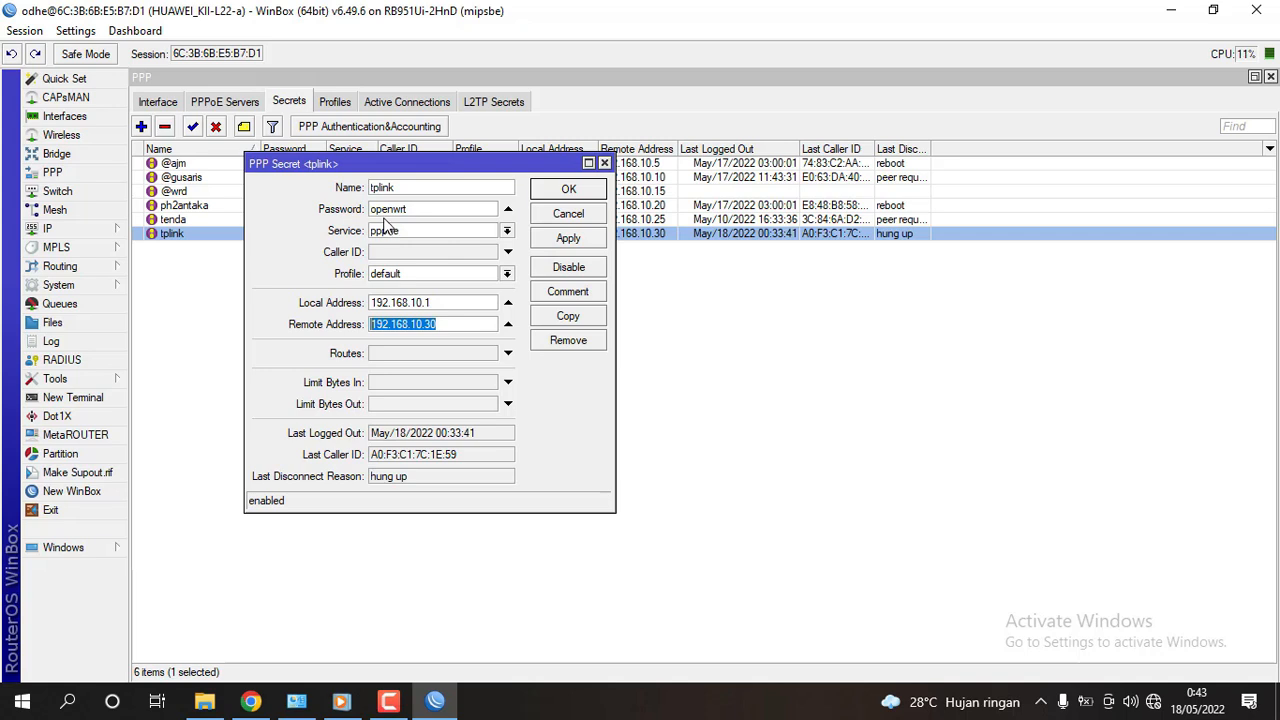
{"action": "left_click_drag", "start_coordinate": [430, 168], "coordinate": [556, 256]}
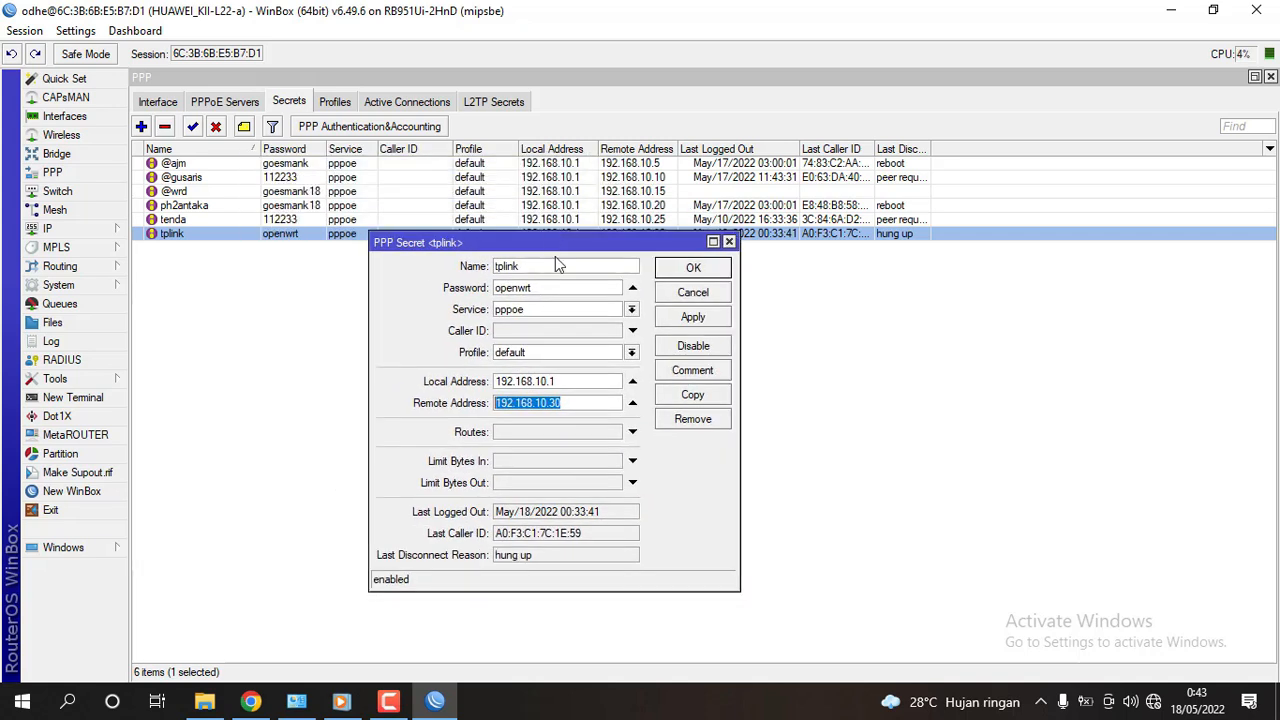
{"action": "double_click", "coordinate": [546, 267]}
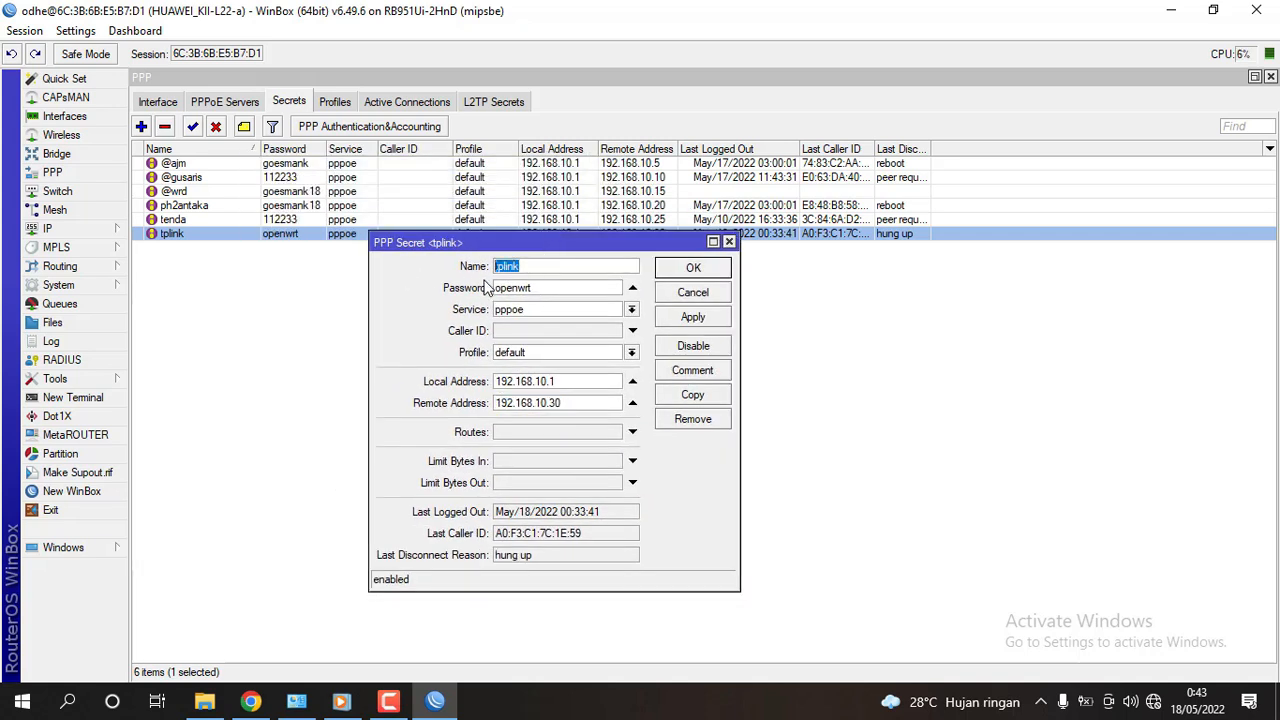
{"action": "double_click", "coordinate": [548, 287]}
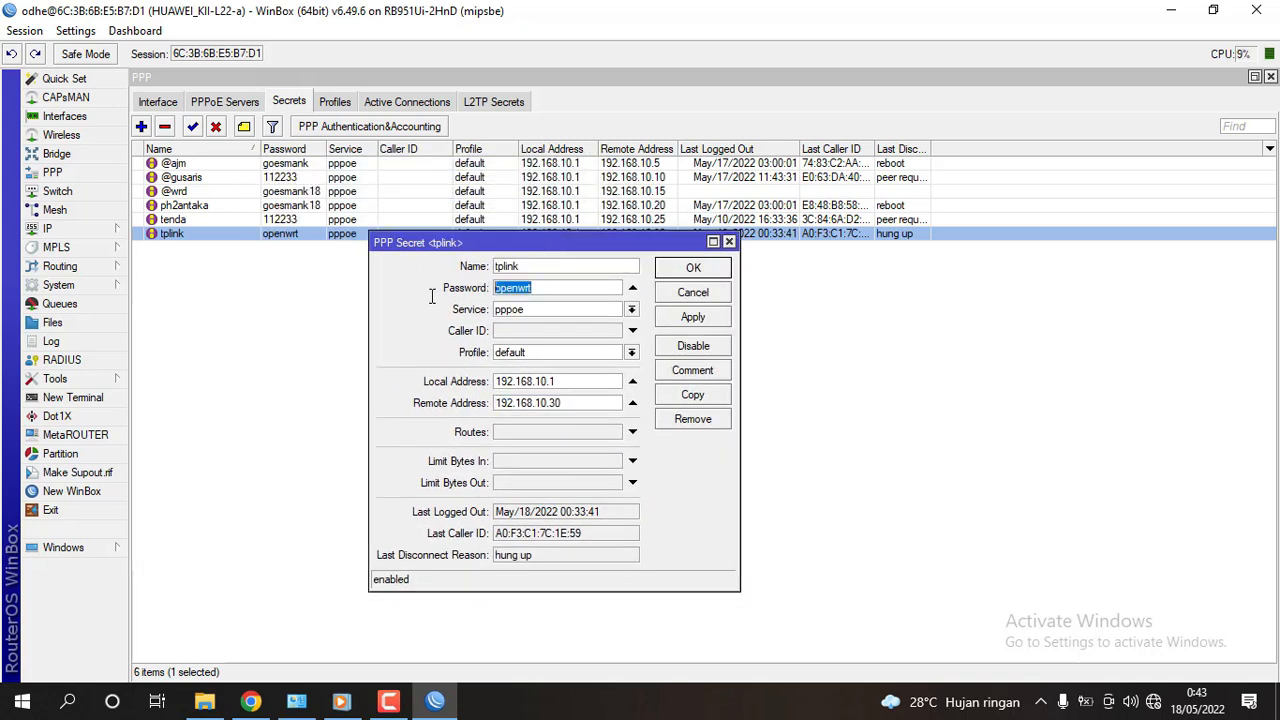
{"action": "double_click", "coordinate": [545, 267]}
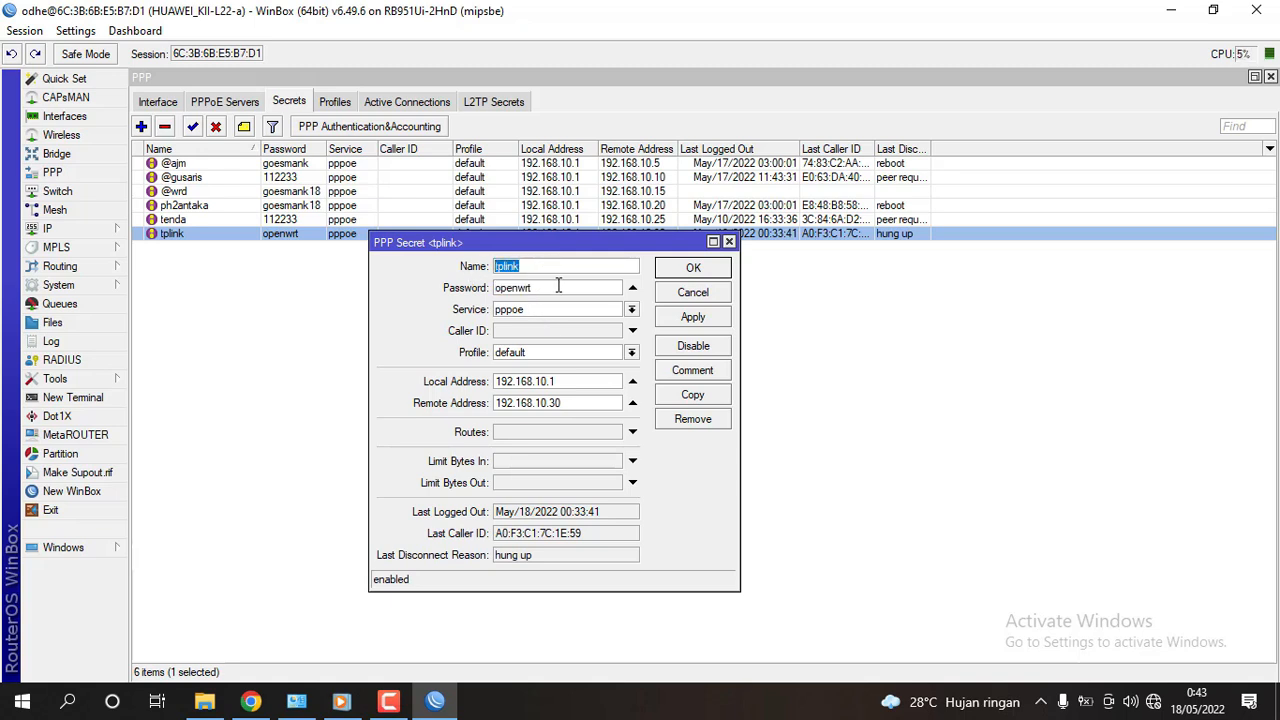
{"action": "double_click", "coordinate": [580, 288]}
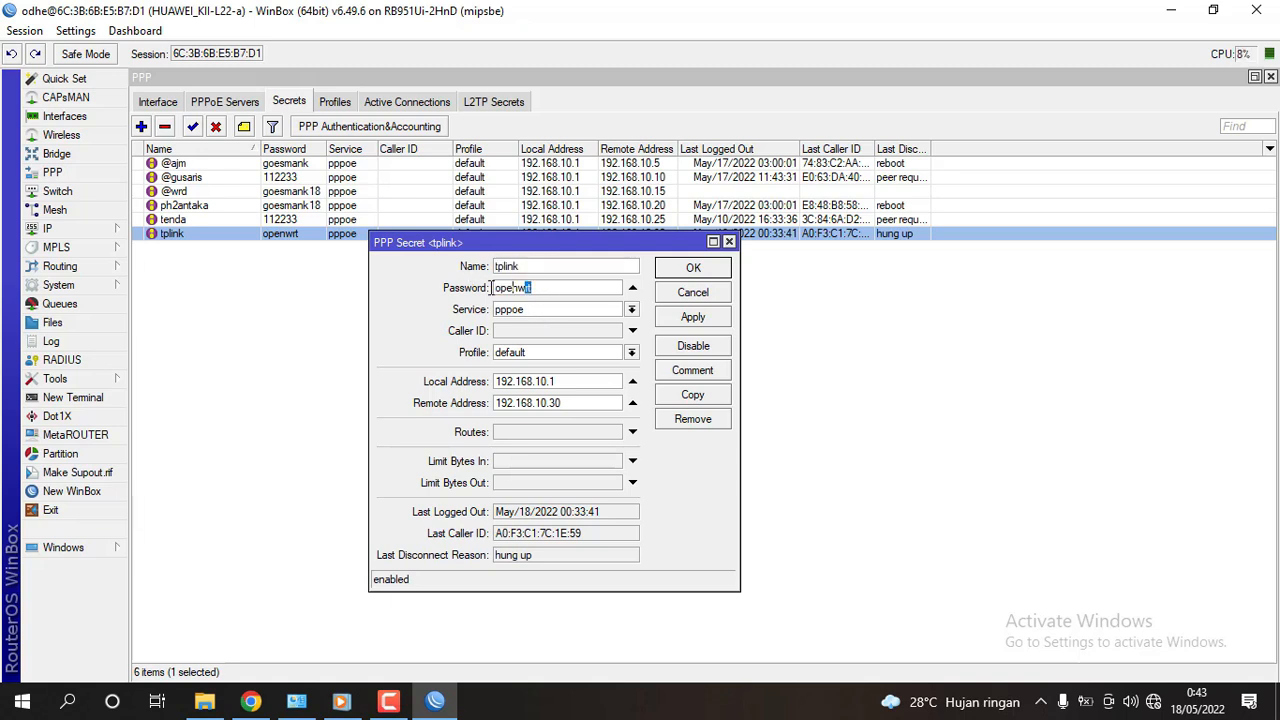
{"action": "double_click", "coordinate": [558, 382]}
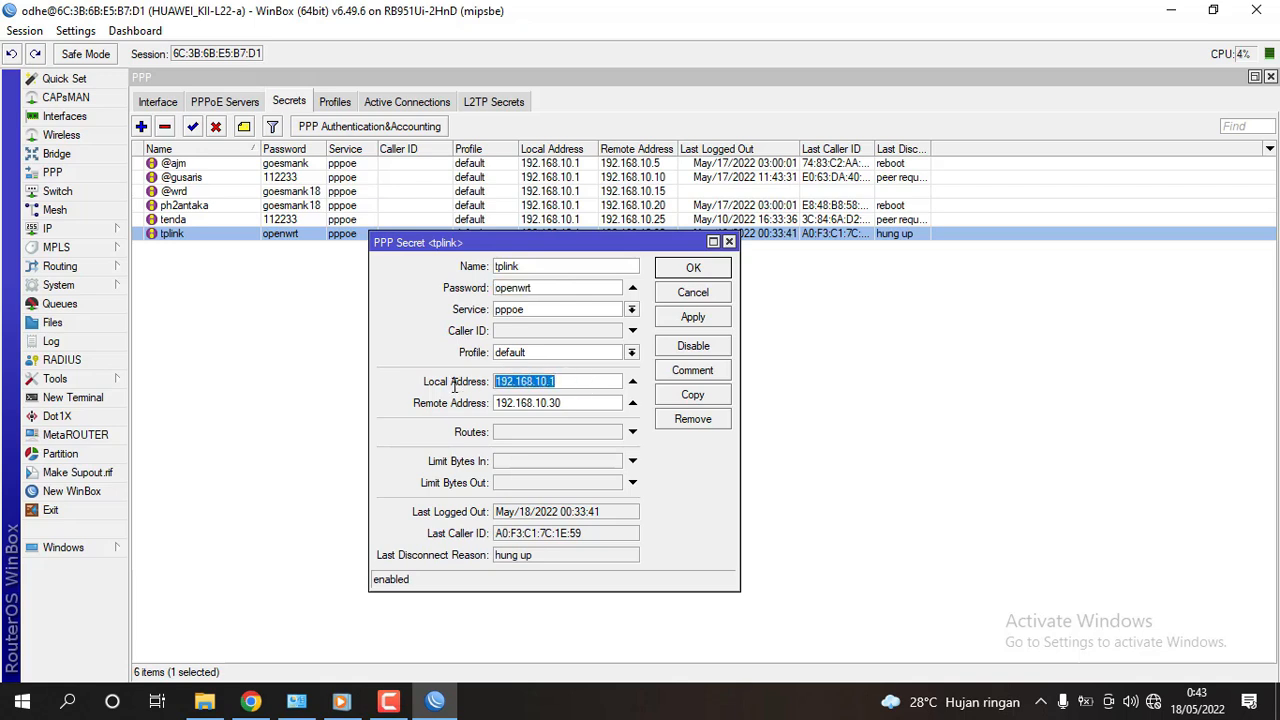
{"action": "double_click", "coordinate": [578, 403]}
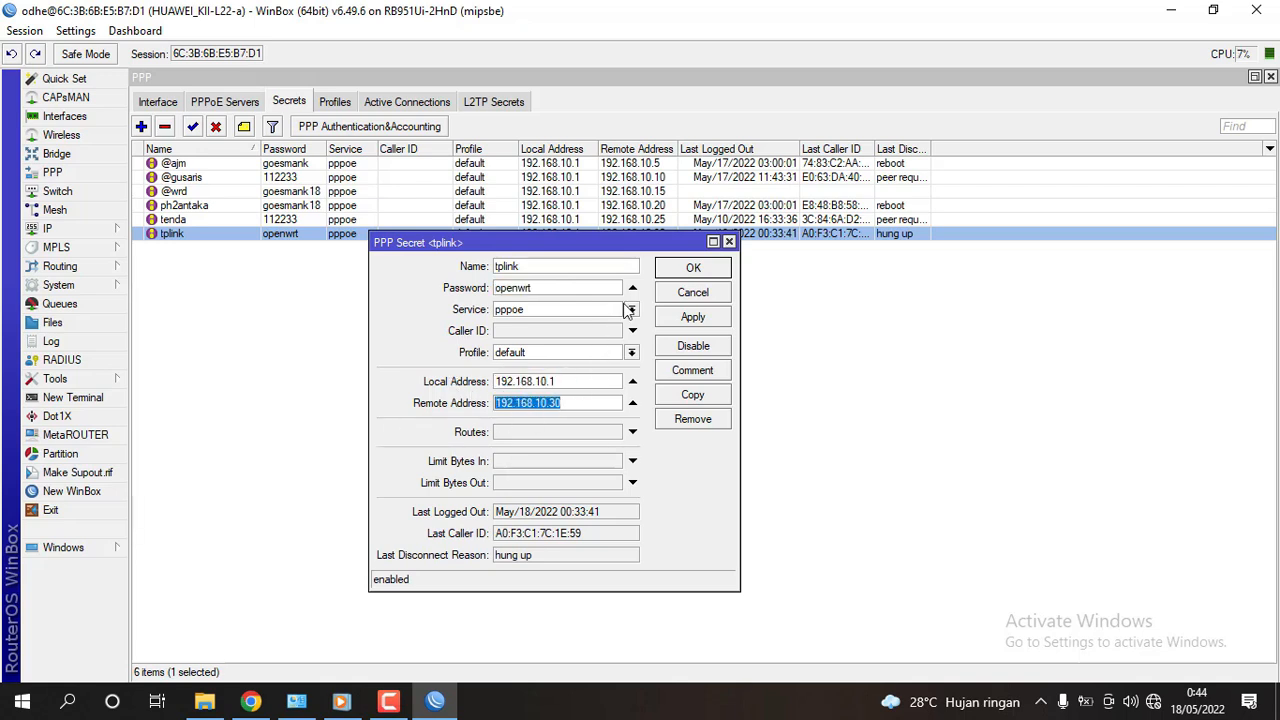
{"action": "left_click", "coordinate": [666, 293]}
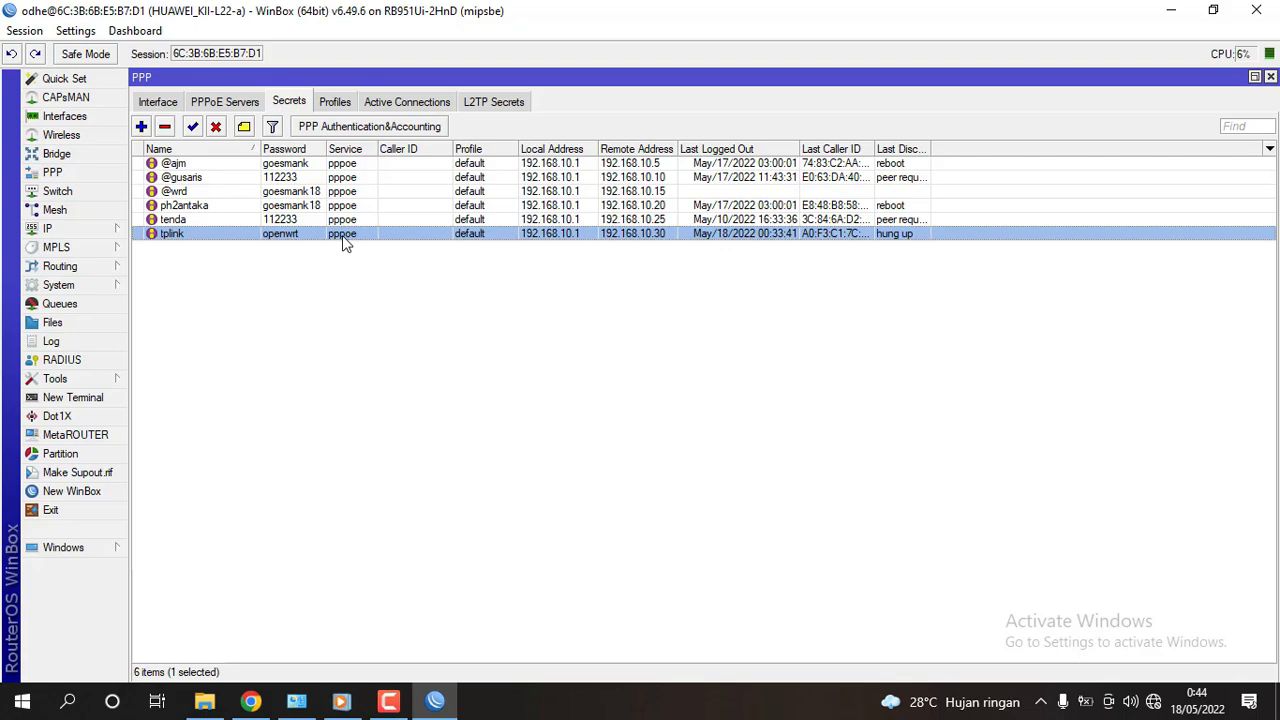
Close WinBox and refresh the desktop and the Network Connections adapter list.
{"action": "left_click", "coordinate": [1272, 12]}
{"action": "right_click", "coordinate": [893, 129]}
{"action": "left_click", "coordinate": [916, 174]}
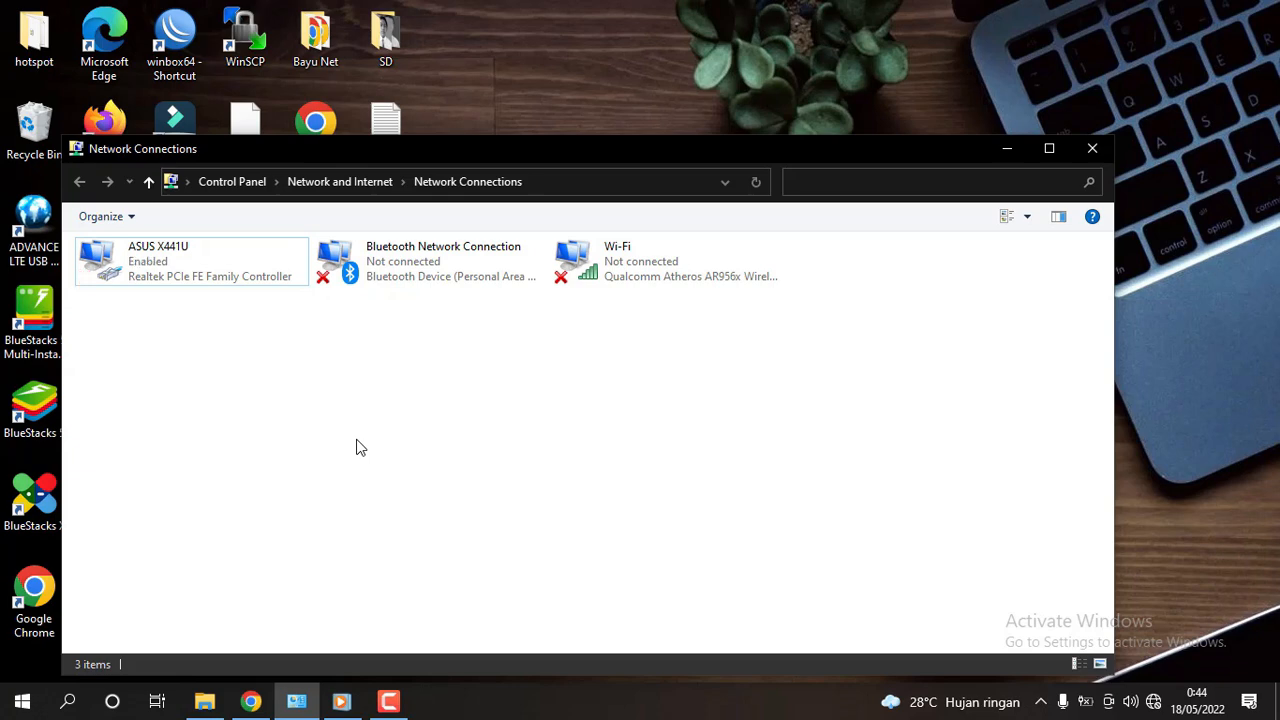
{"action": "left_click", "coordinate": [160, 277]}
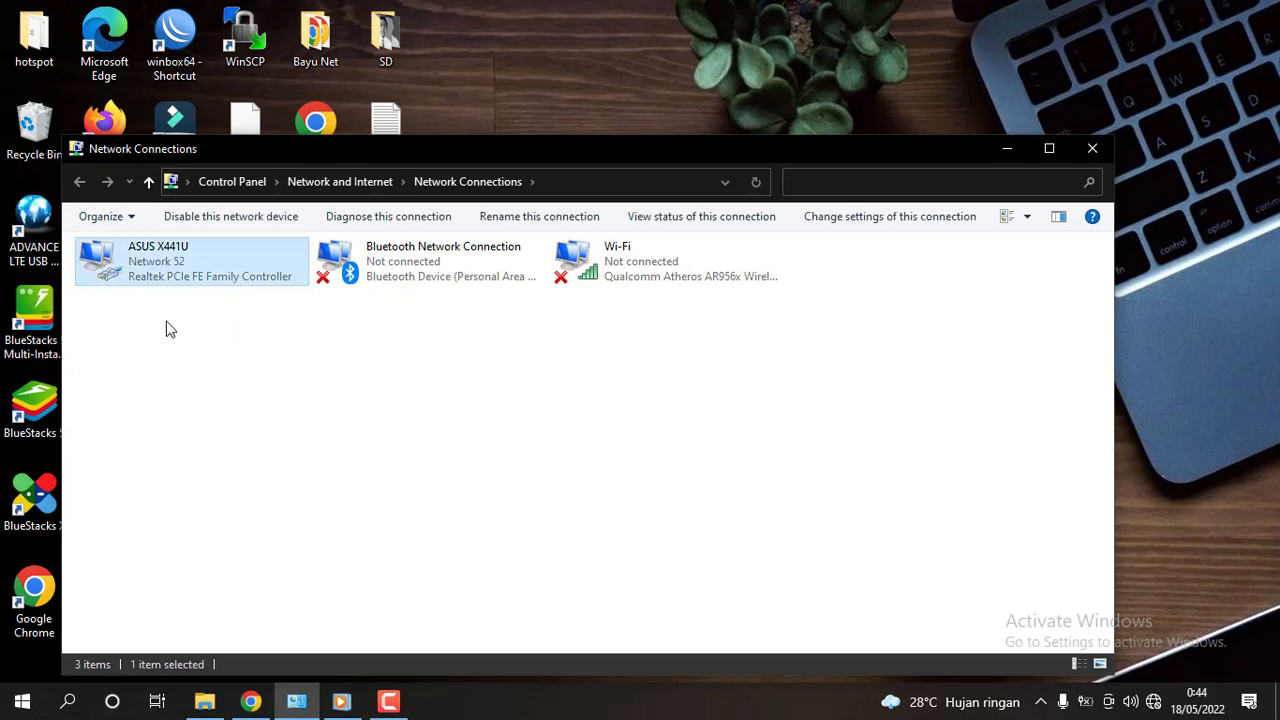
{"action": "right_click", "coordinate": [262, 371]}
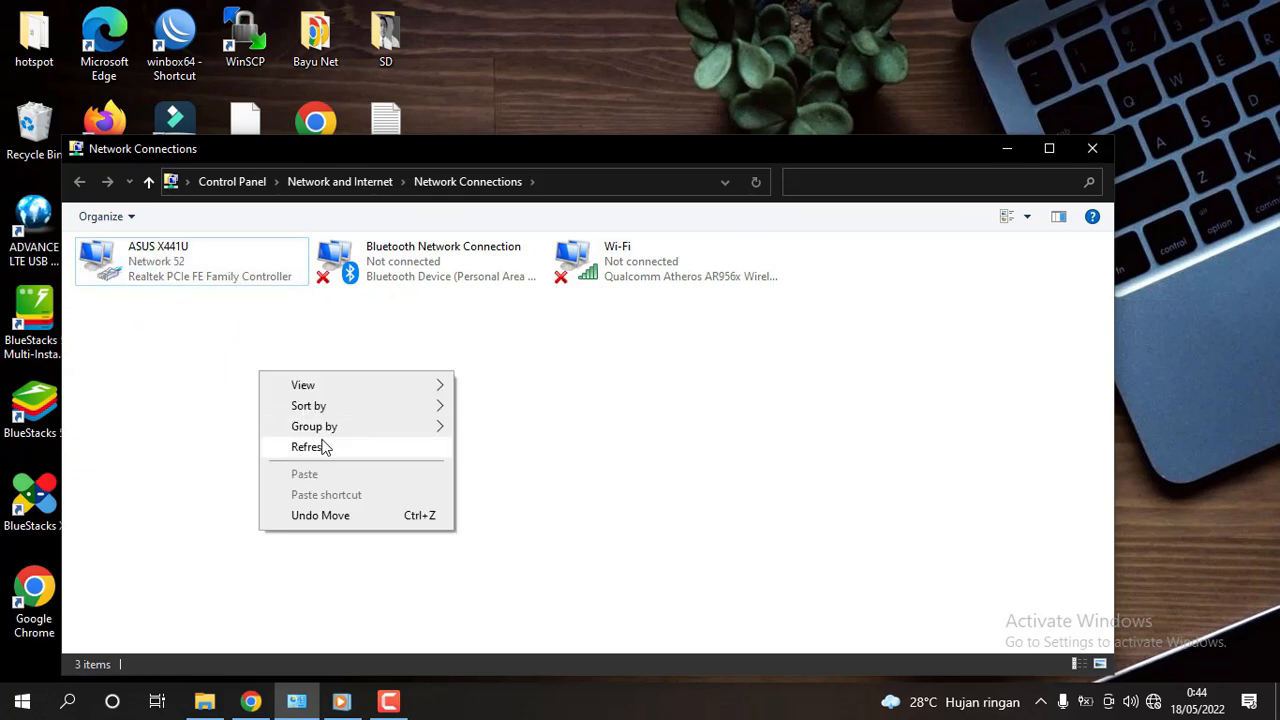
{"action": "left_click", "coordinate": [322, 446]}
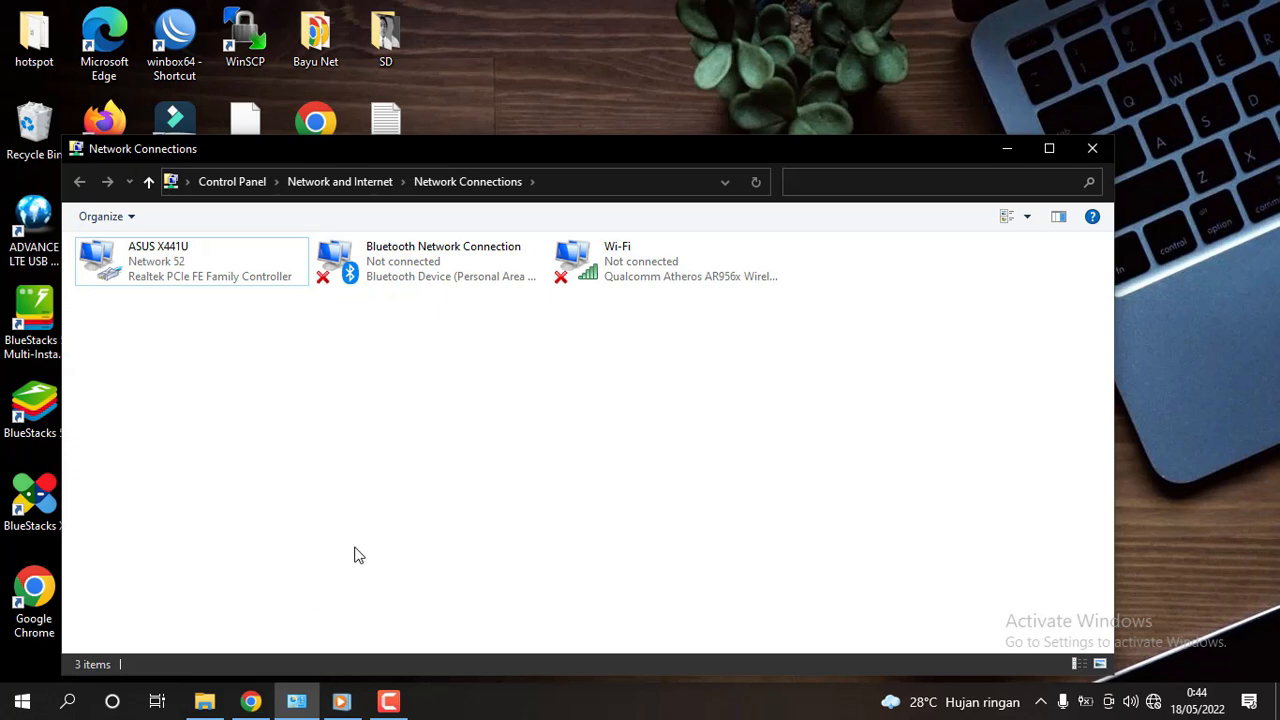
{"action": "right_click", "coordinate": [373, 514]}
{"action": "left_click", "coordinate": [420, 583]}
Check the ASUS X441U adapter's status details: IPv4 192.168.1.199 from gateway 192.168.1.1.
{"action": "left_click", "coordinate": [157, 277]}
{"action": "right_click", "coordinate": [157, 278]}
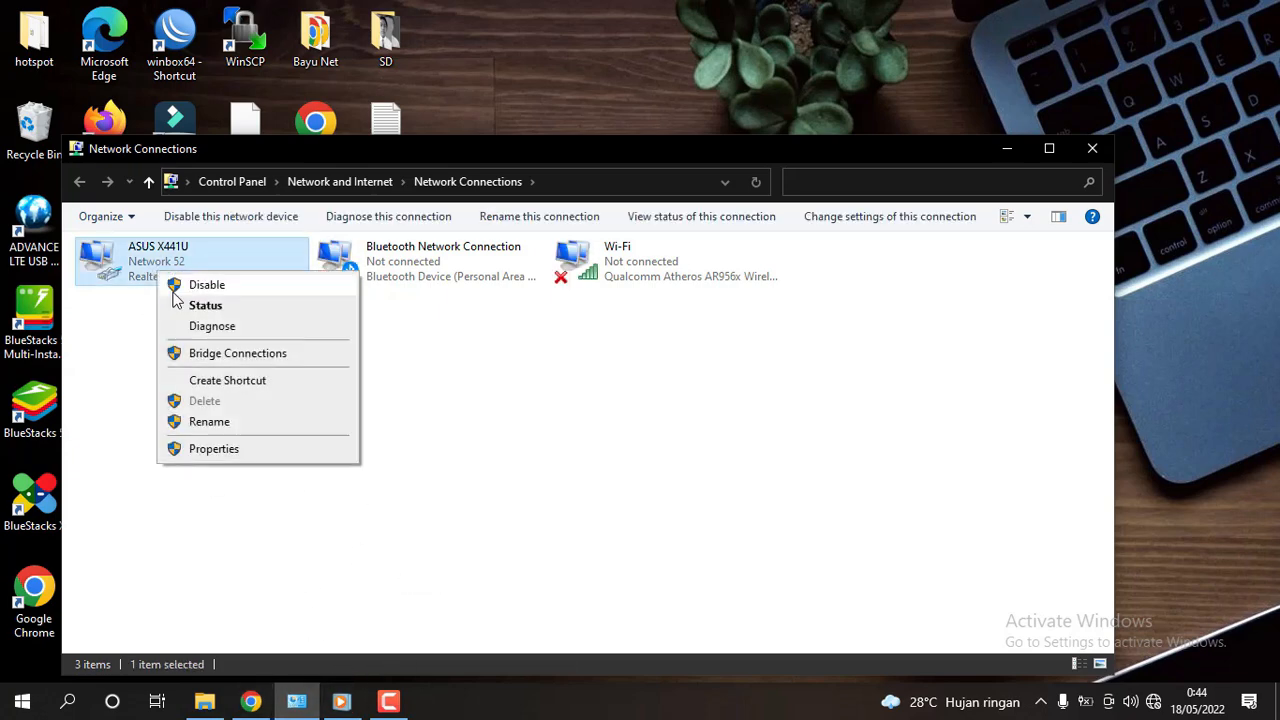
{"action": "left_click", "coordinate": [225, 307]}
{"action": "left_click", "coordinate": [530, 342]}
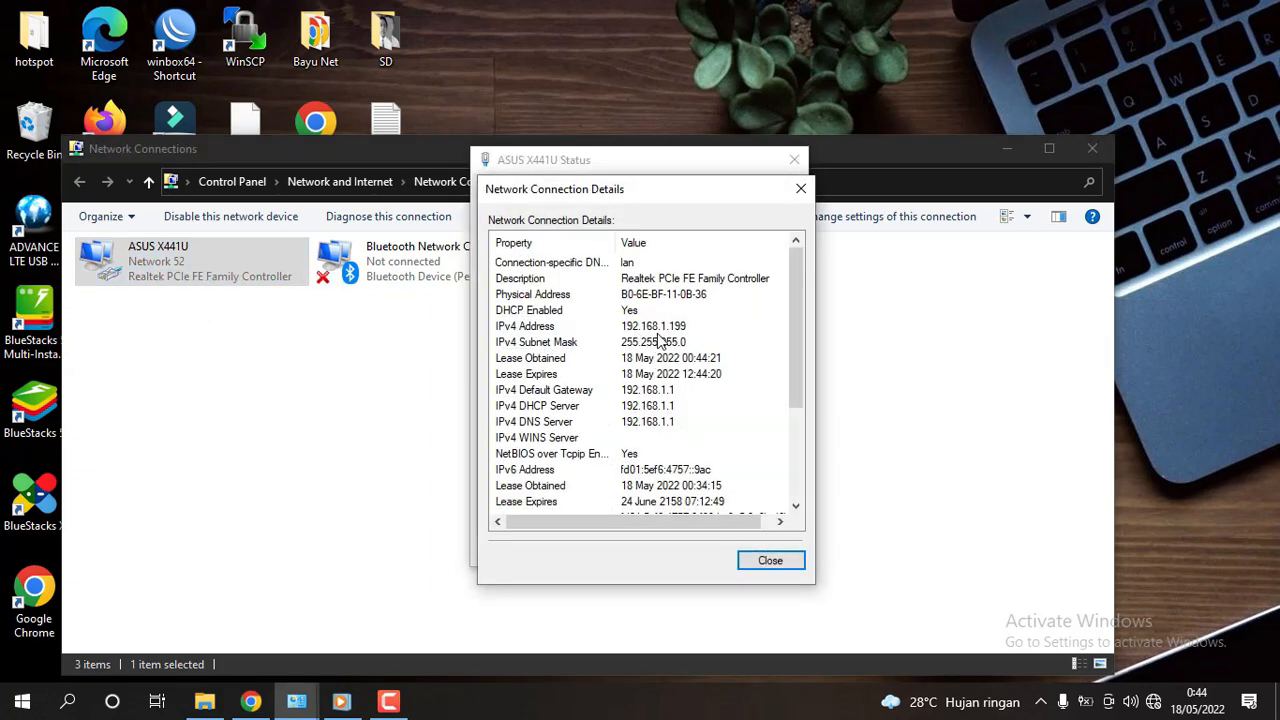
{"action": "left_click", "coordinate": [800, 192]}
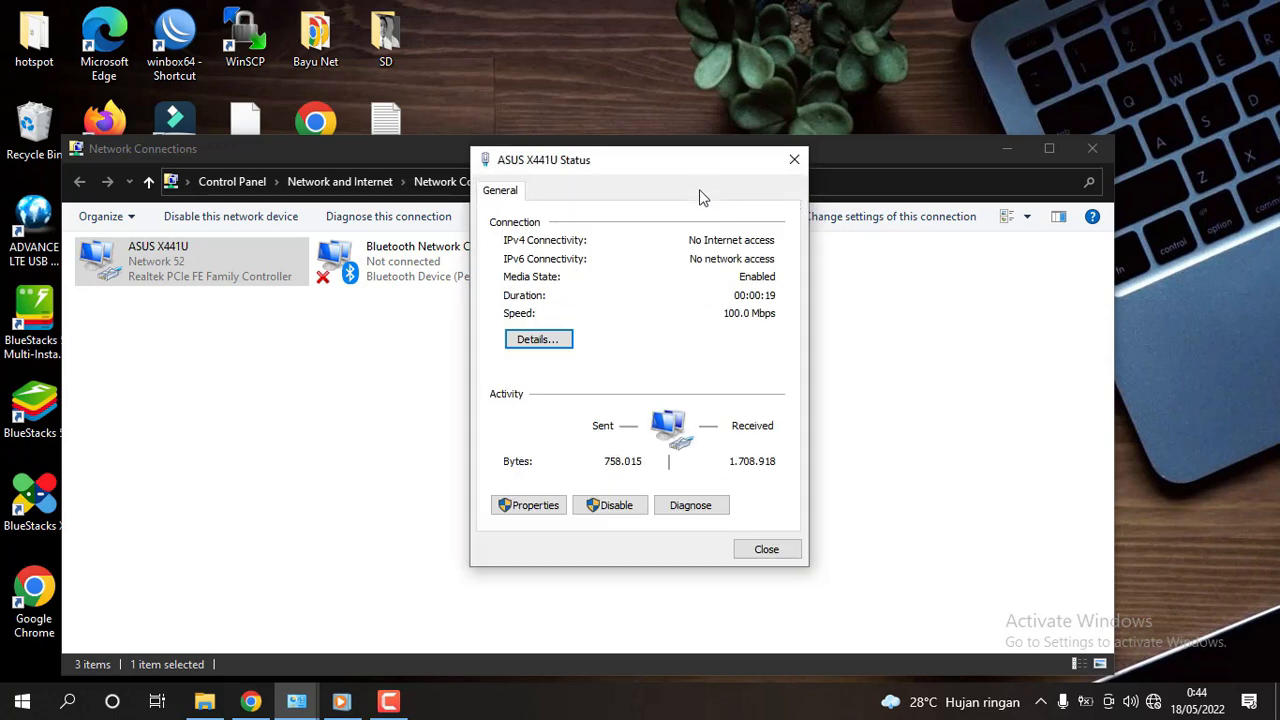
{"action": "left_click", "coordinate": [766, 550]}
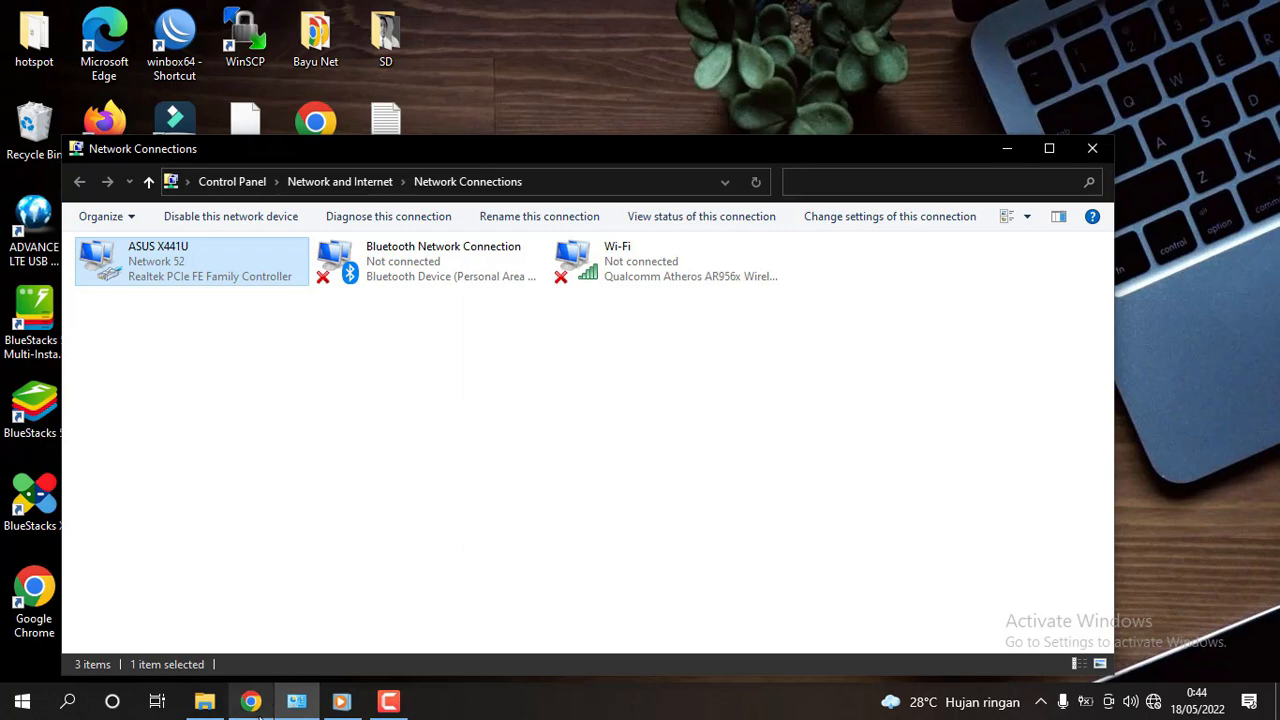
{"action": "left_click", "coordinate": [253, 703]}
Load the router's LuCI page at 192.168.1.1 in the browser.
{"action": "left_click", "coordinate": [258, 47]}
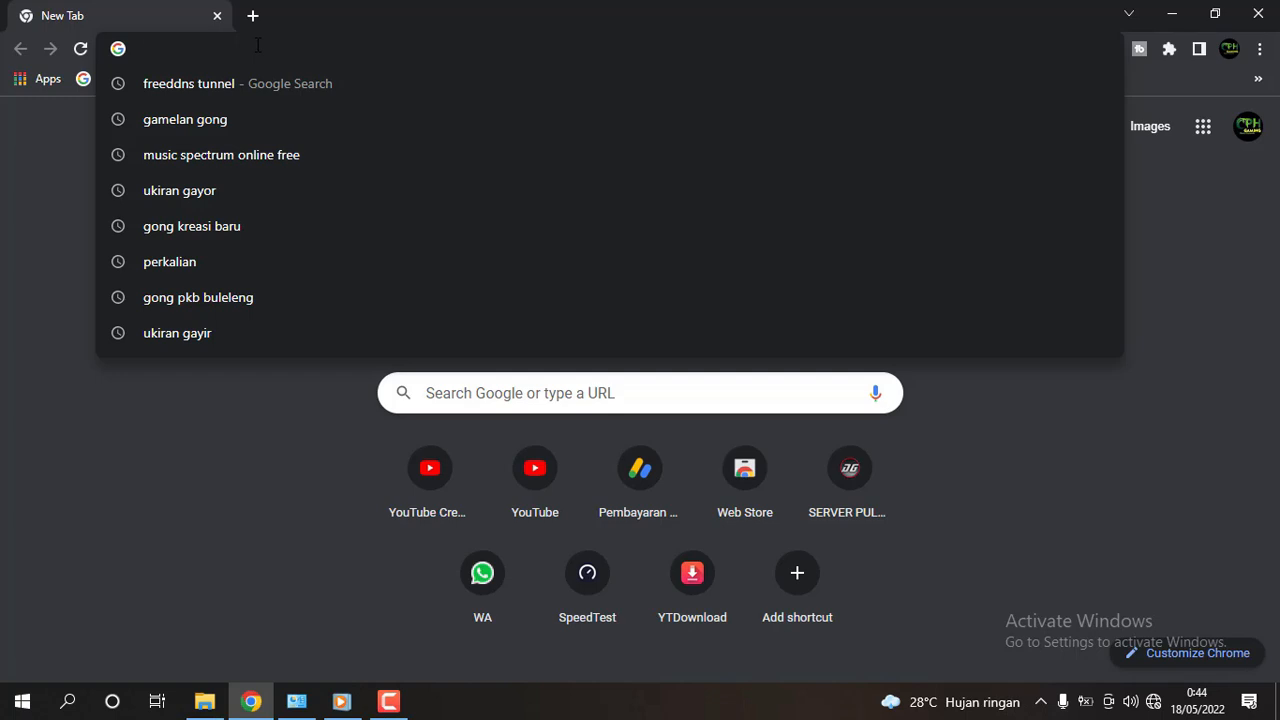
{"action": "type", "text": "19"}
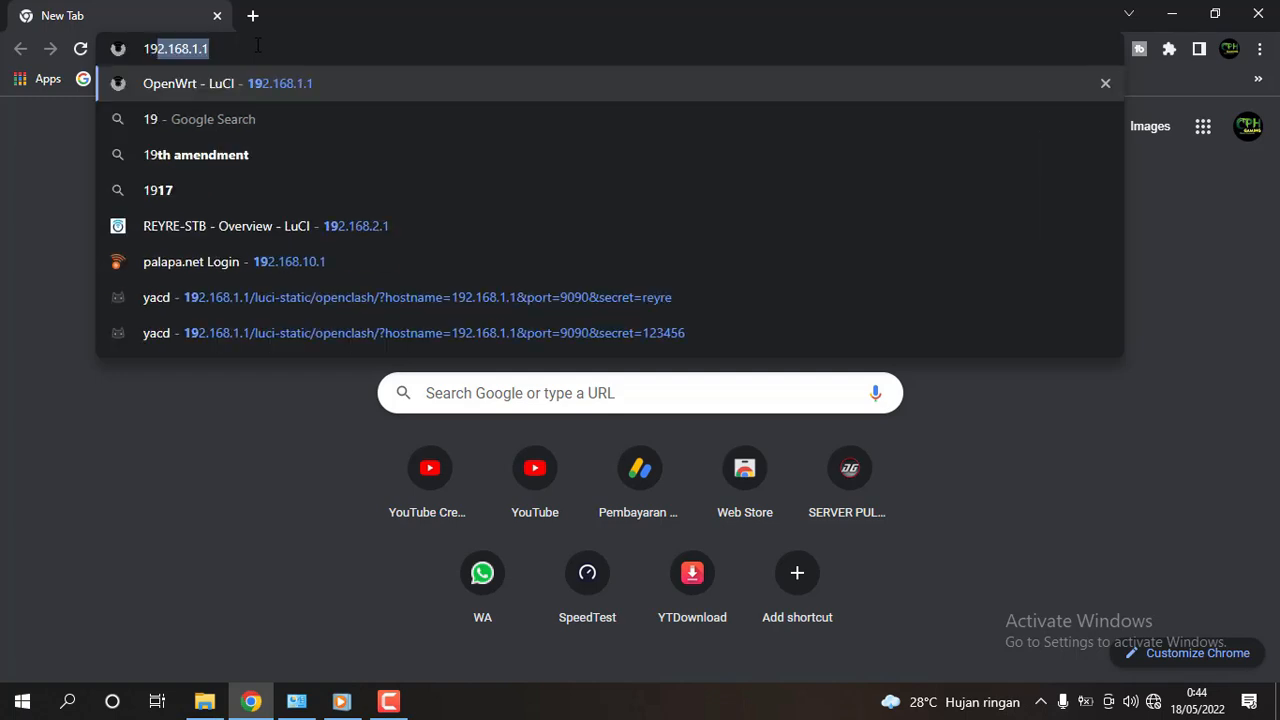
{"action": "type", "text": "2.1"}
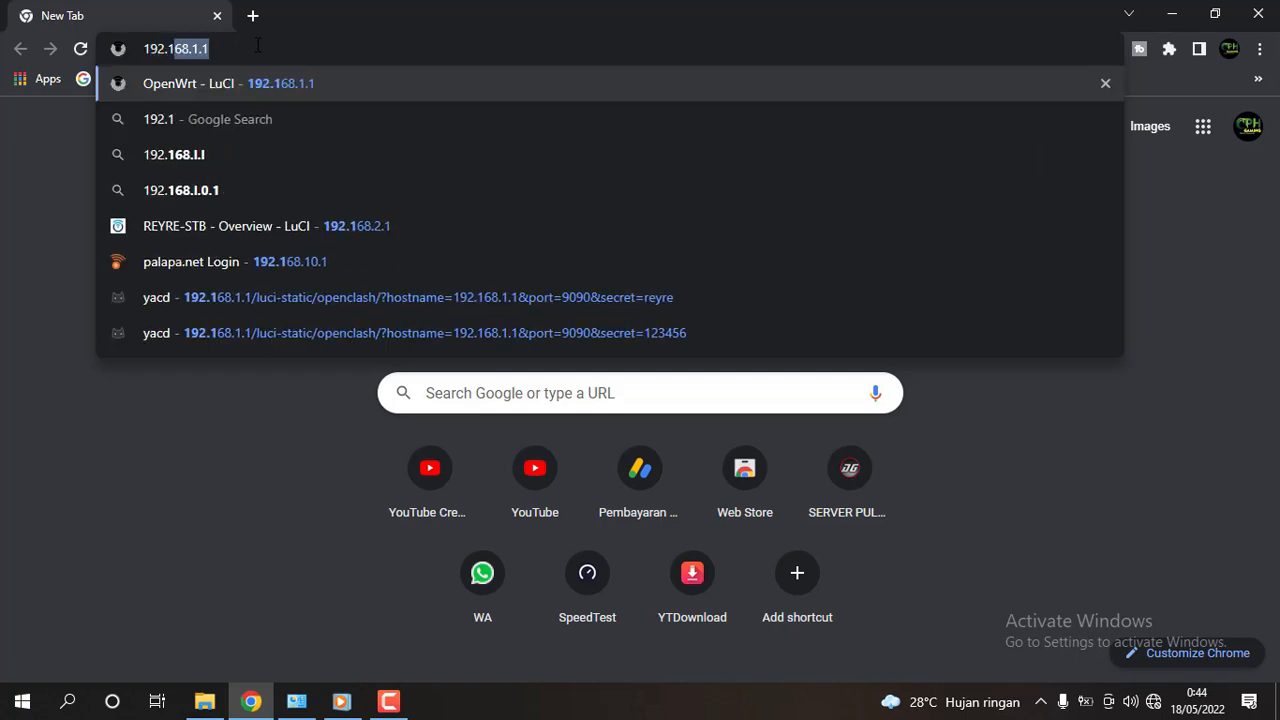
{"action": "type", "text": "68."}
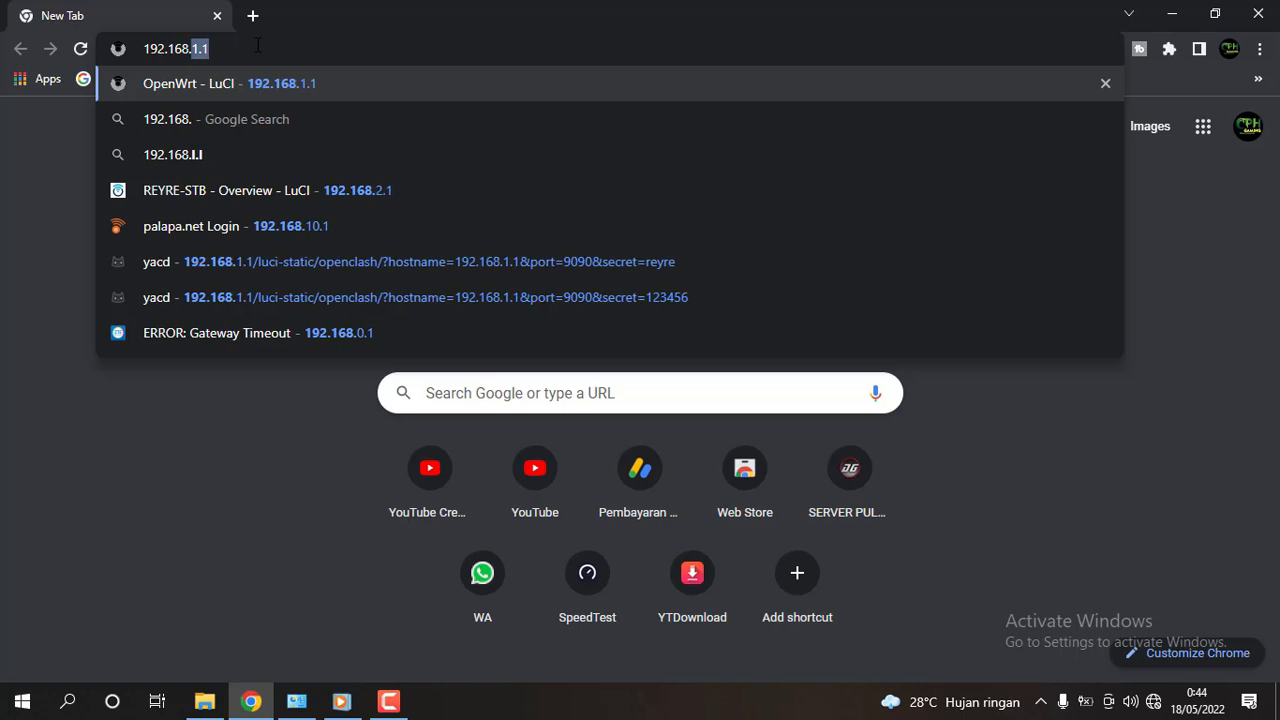
{"action": "type", "text": "1.1"}
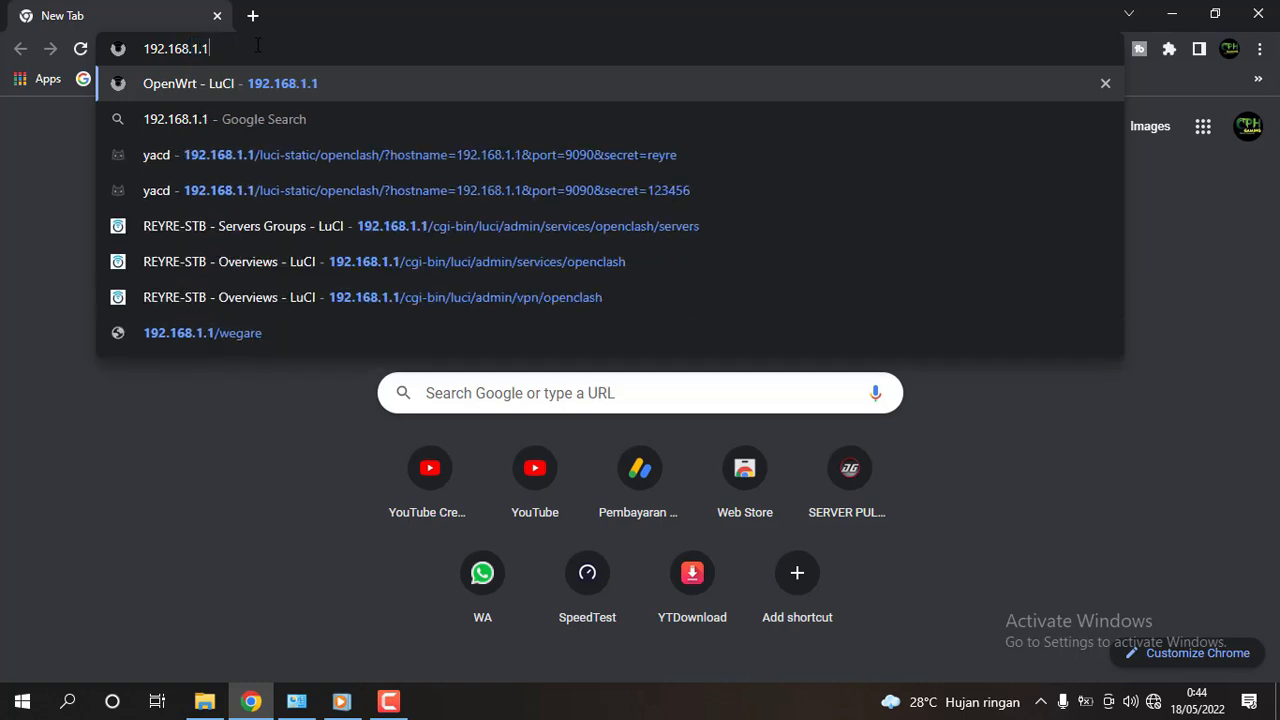
{"action": "key", "text": "Return"}
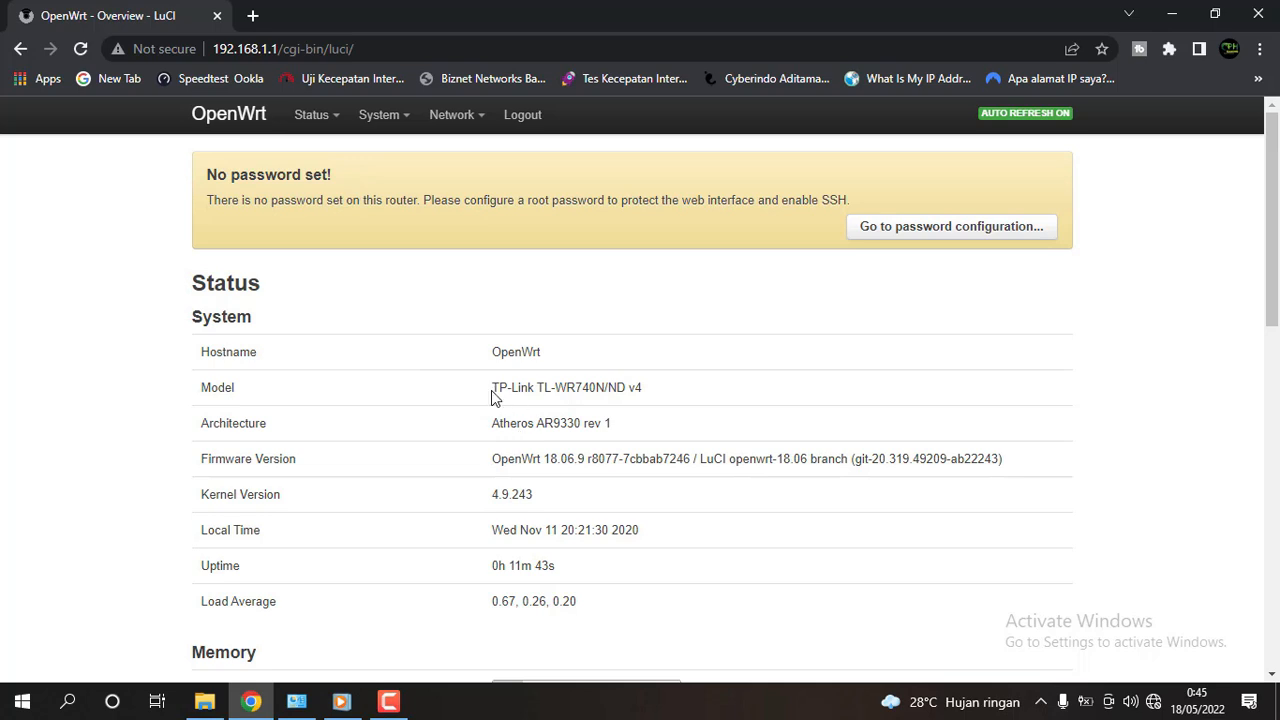
Review the Status Overview: model TP-Link TL-WR740N/ND v4 running OpenWrt 18.06.9.
{"action": "left_click_drag", "start_coordinate": [491, 390], "coordinate": [654, 390]}
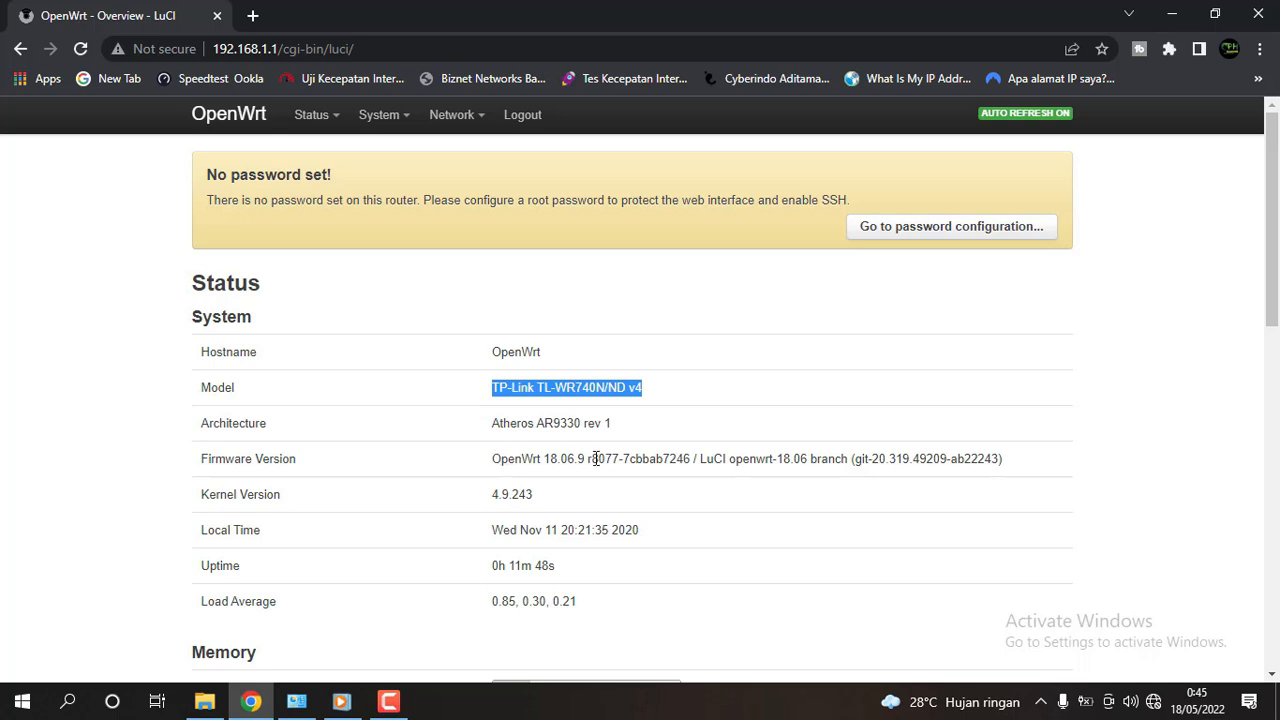
{"action": "left_click_drag", "start_coordinate": [694, 459], "coordinate": [855, 463]}
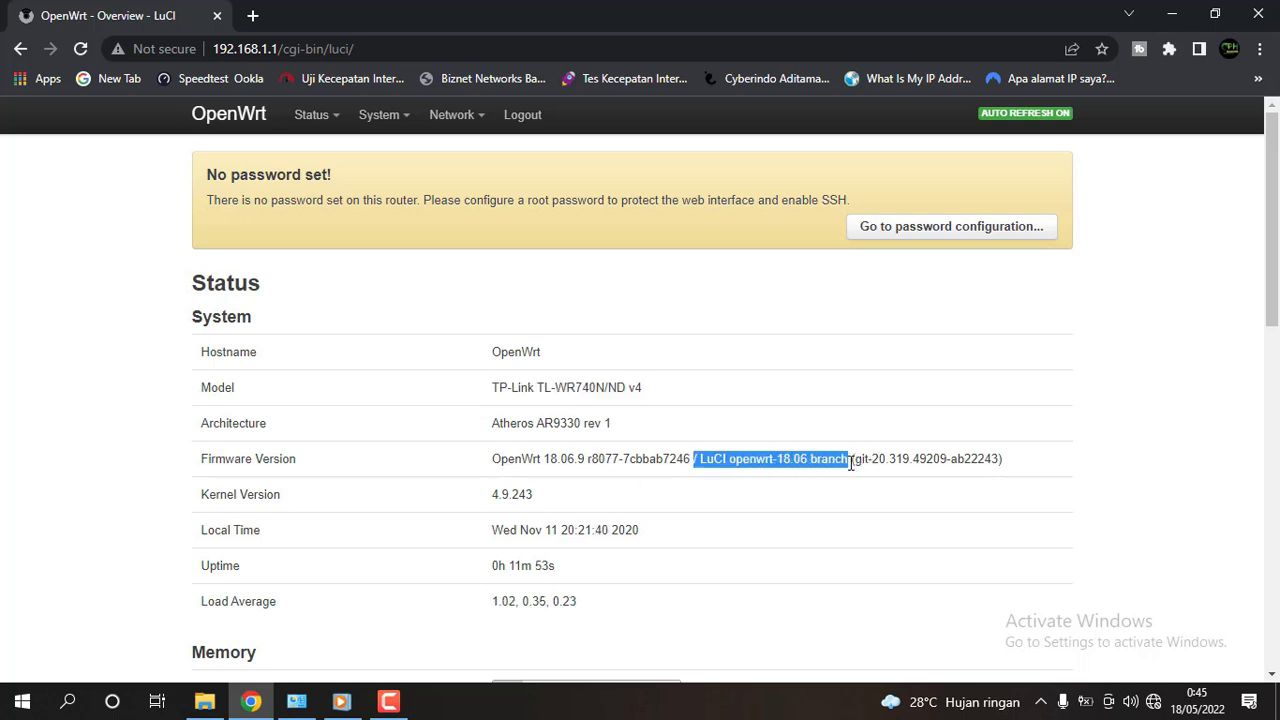
{"action": "left_click", "coordinate": [815, 406]}
{"action": "scroll", "coordinate": [790, 418], "scroll_direction": "down", "scroll_amount": 3}
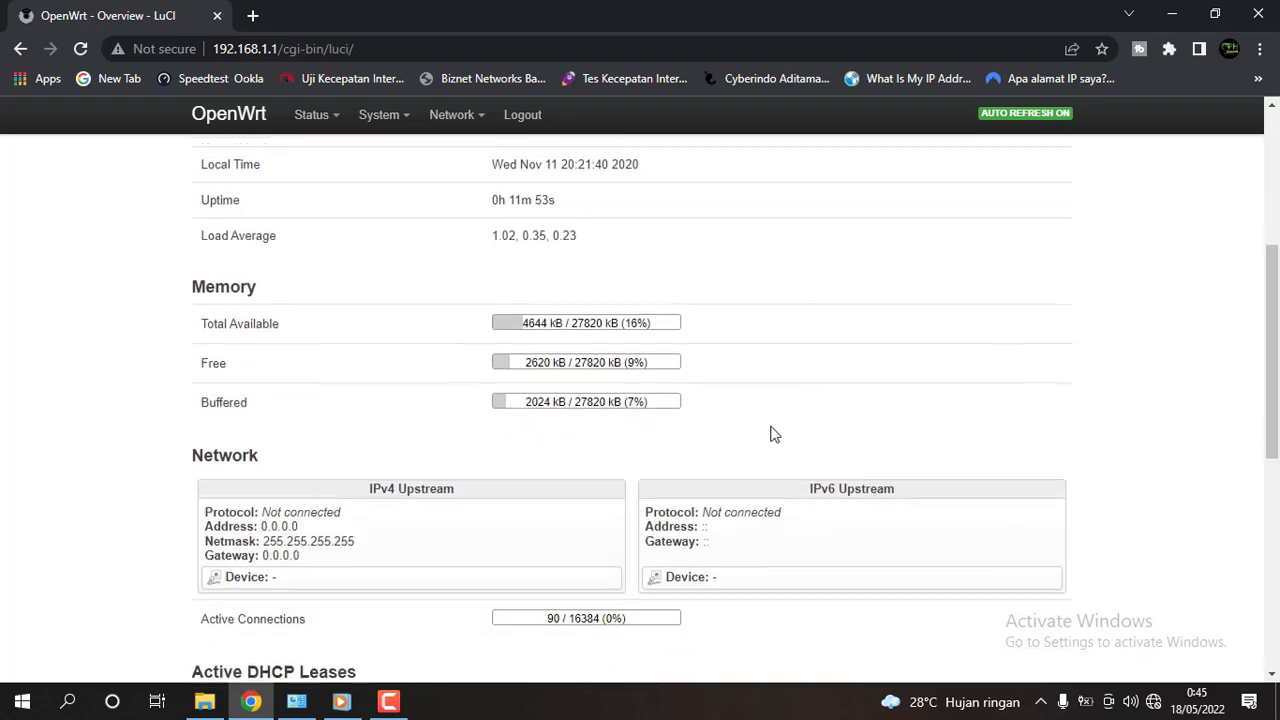
{"action": "scroll", "coordinate": [740, 427], "scroll_direction": "down", "scroll_amount": 5}
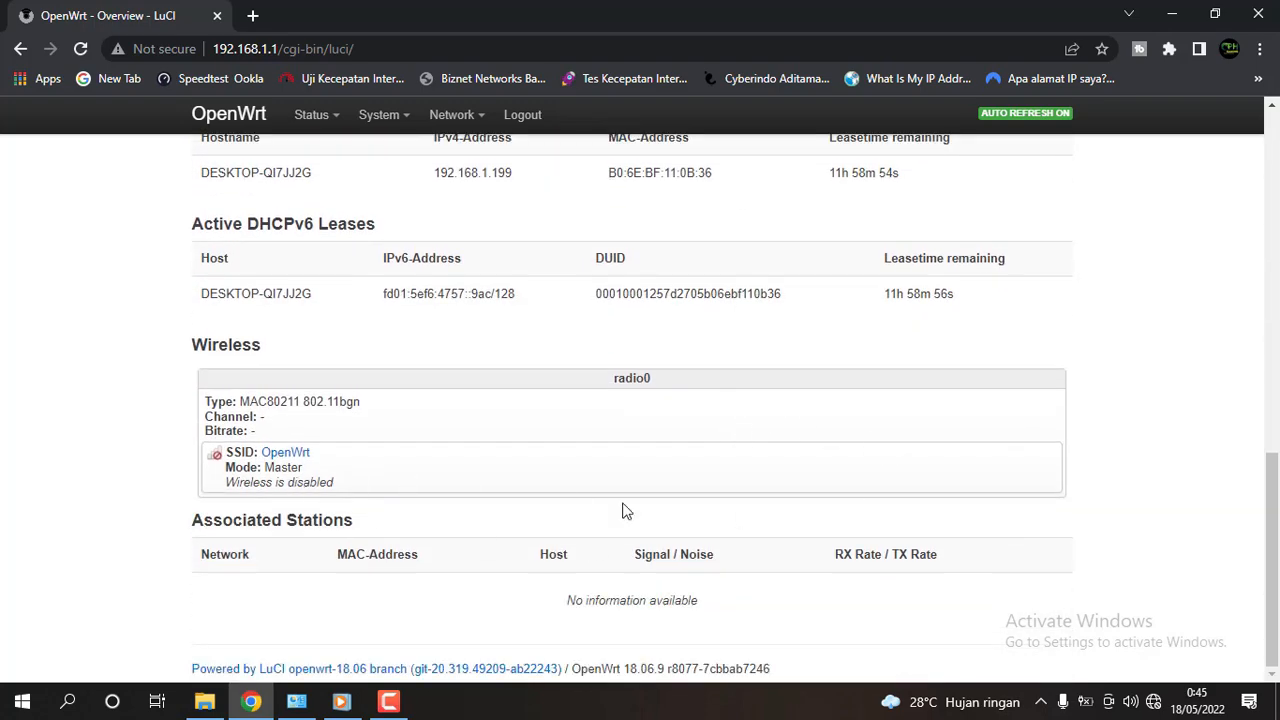
{"action": "scroll", "coordinate": [622, 511], "scroll_direction": "up", "scroll_amount": 10}
Set the System page timezone to Asia/Hong Kong and Save & Apply.
{"action": "mouse_move", "coordinate": [404, 121]}
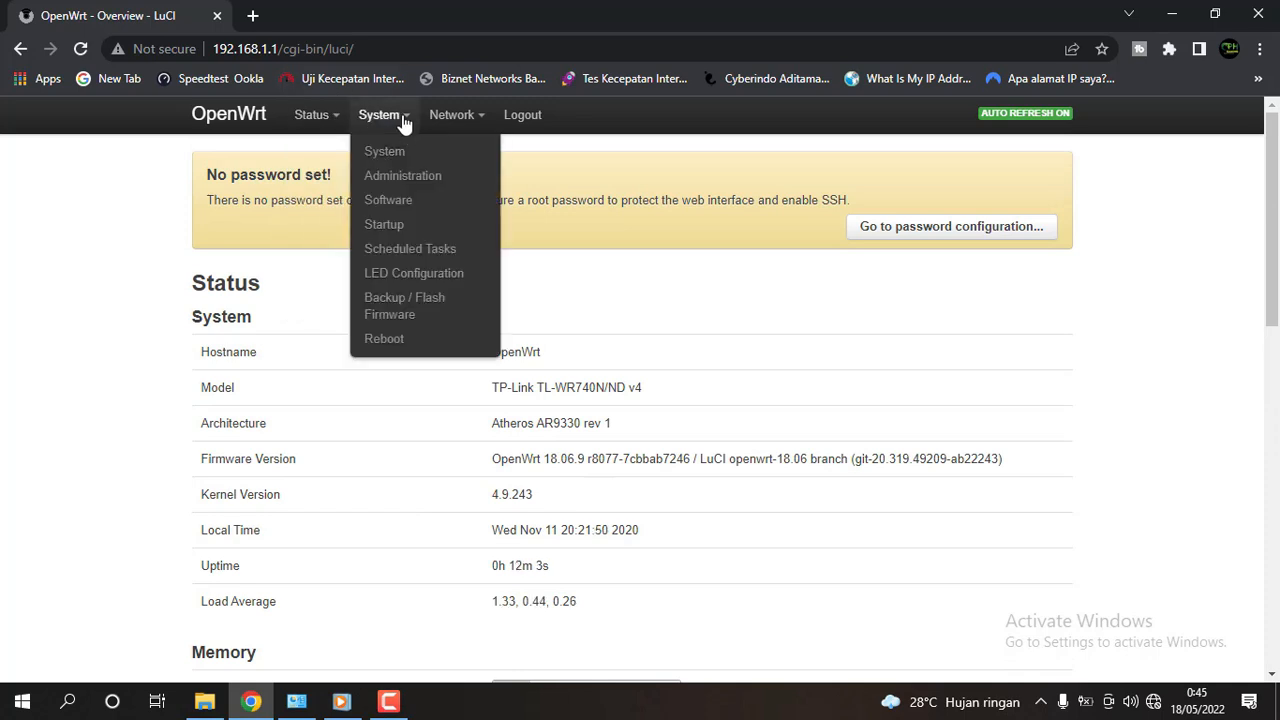
{"action": "left_click", "coordinate": [406, 157]}
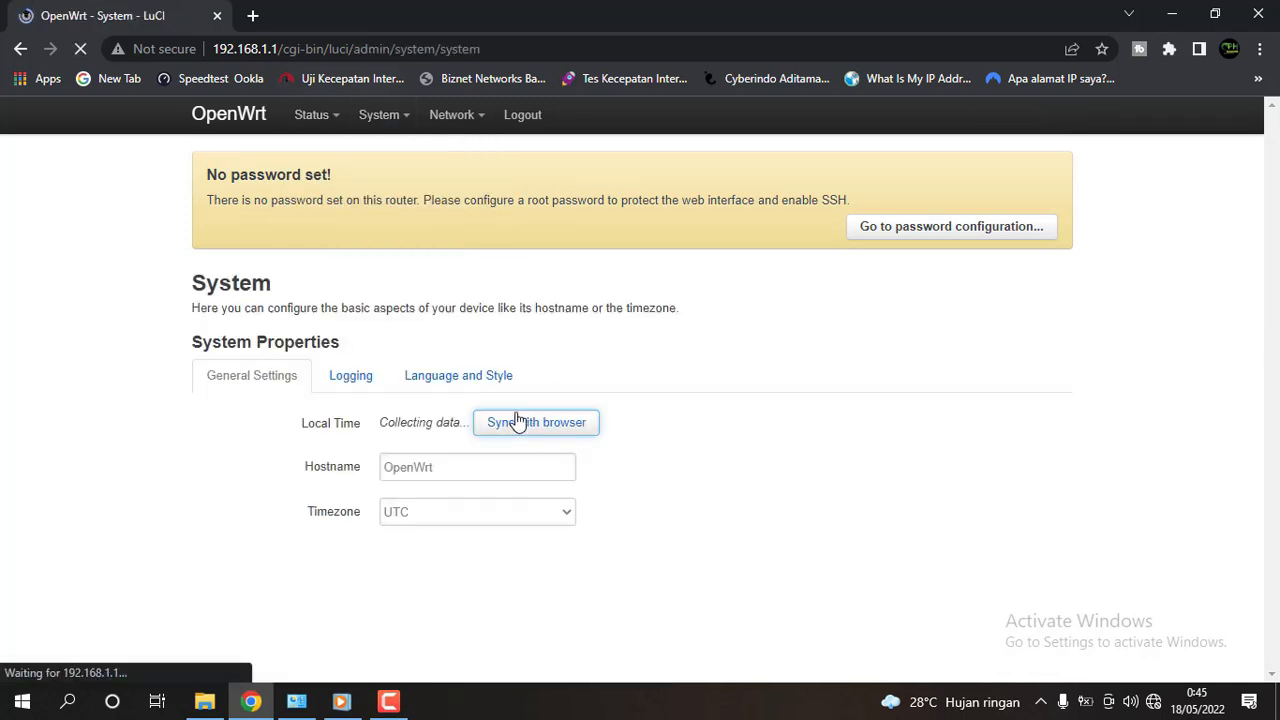
{"action": "left_click", "coordinate": [567, 514]}
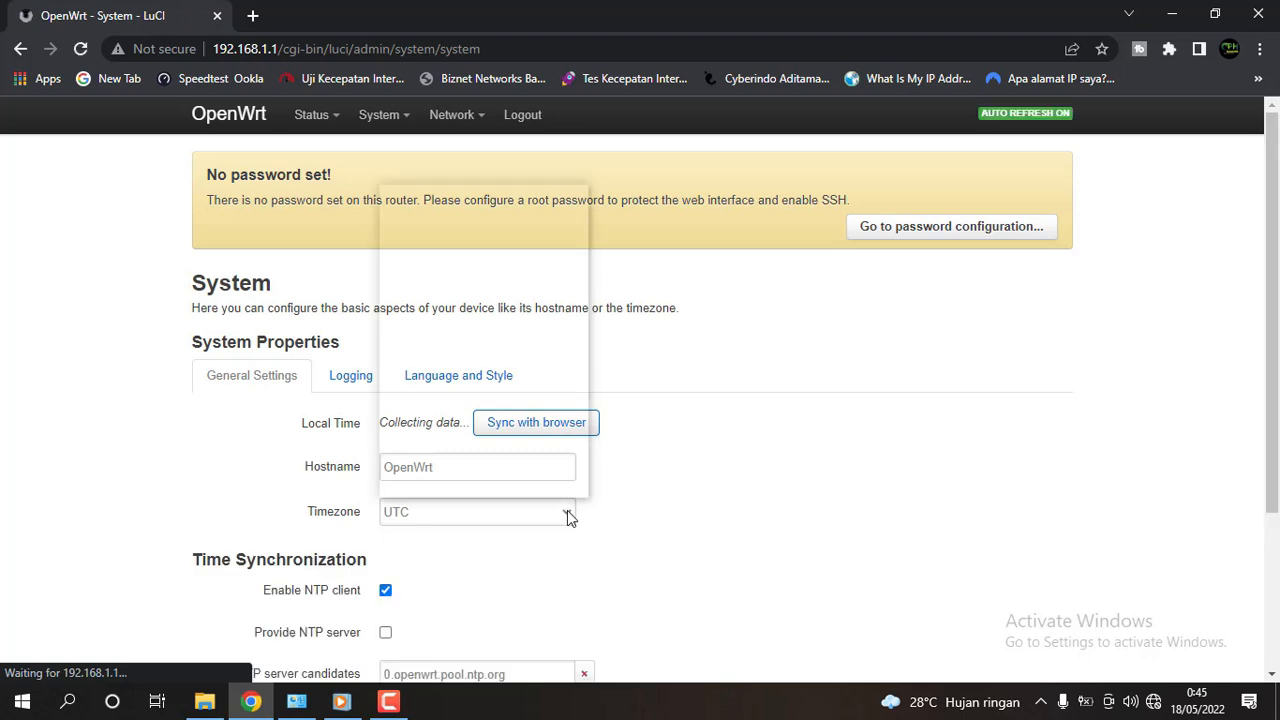
{"action": "scroll", "coordinate": [470, 428], "scroll_direction": "down", "scroll_amount": 20}
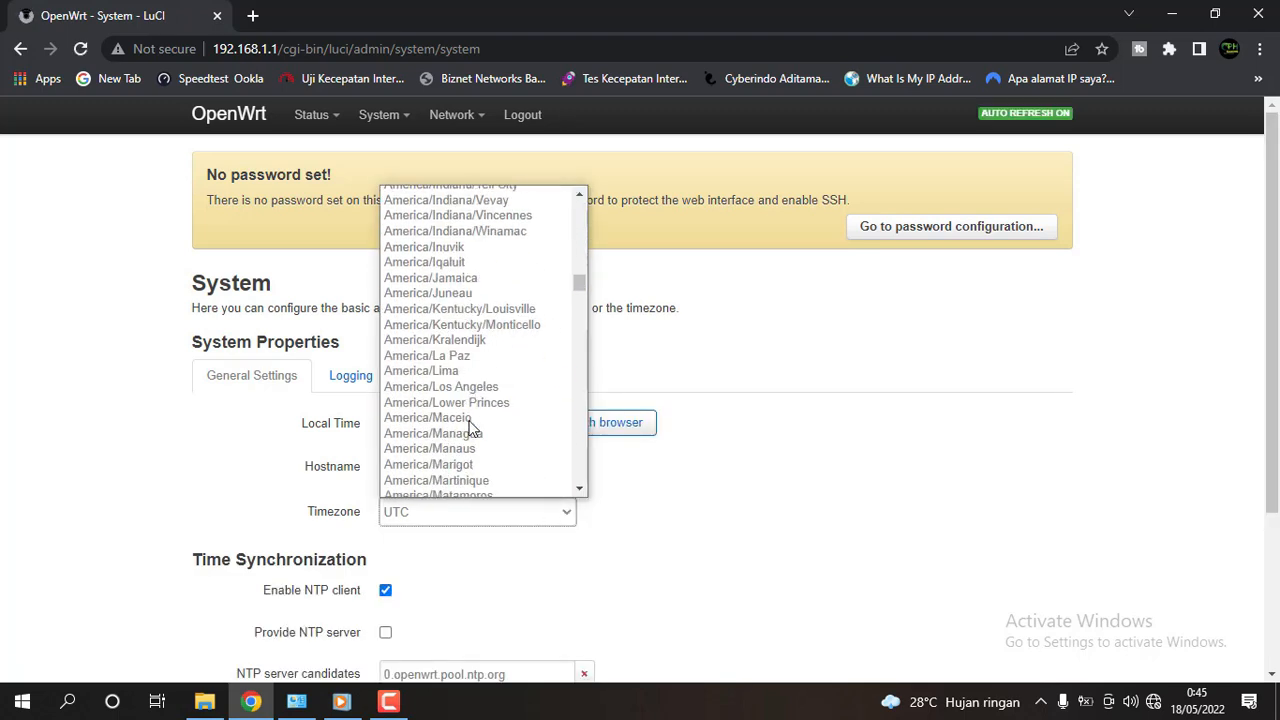
{"action": "scroll", "coordinate": [470, 428], "scroll_direction": "down", "scroll_amount": 20}
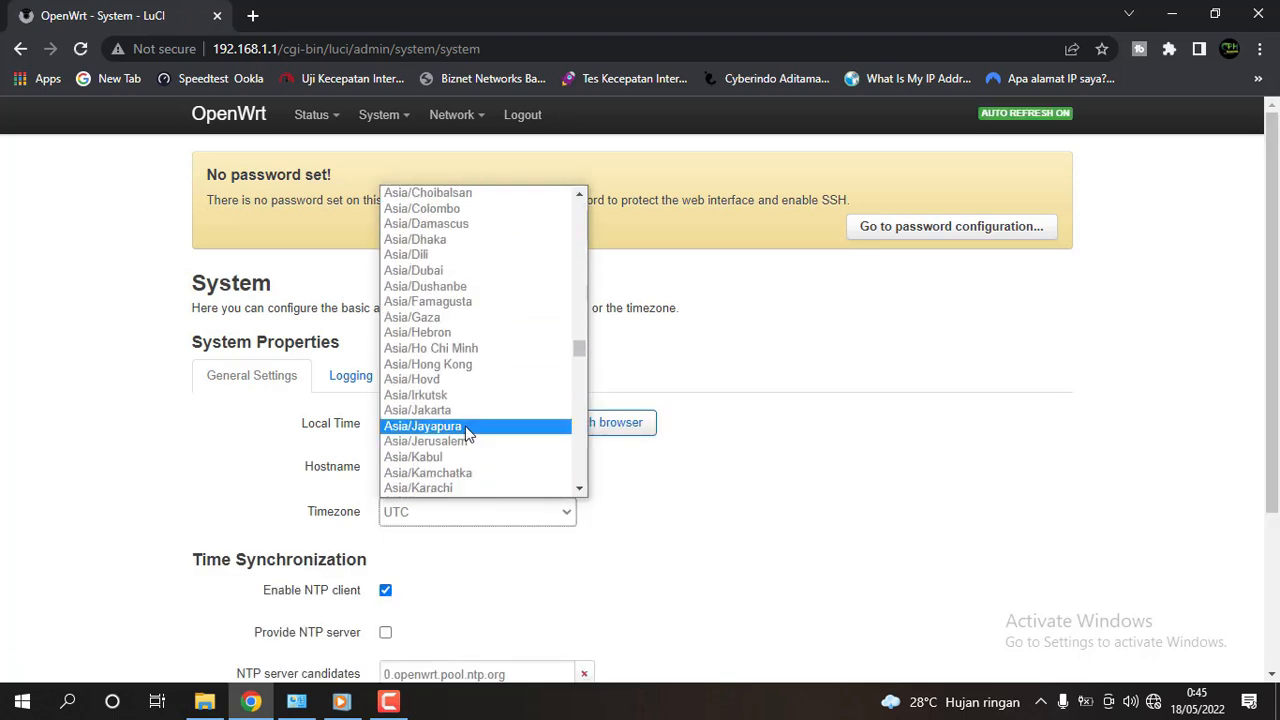
{"action": "left_click", "coordinate": [476, 364]}
{"action": "scroll", "coordinate": [680, 500], "scroll_direction": "down", "scroll_amount": 3}
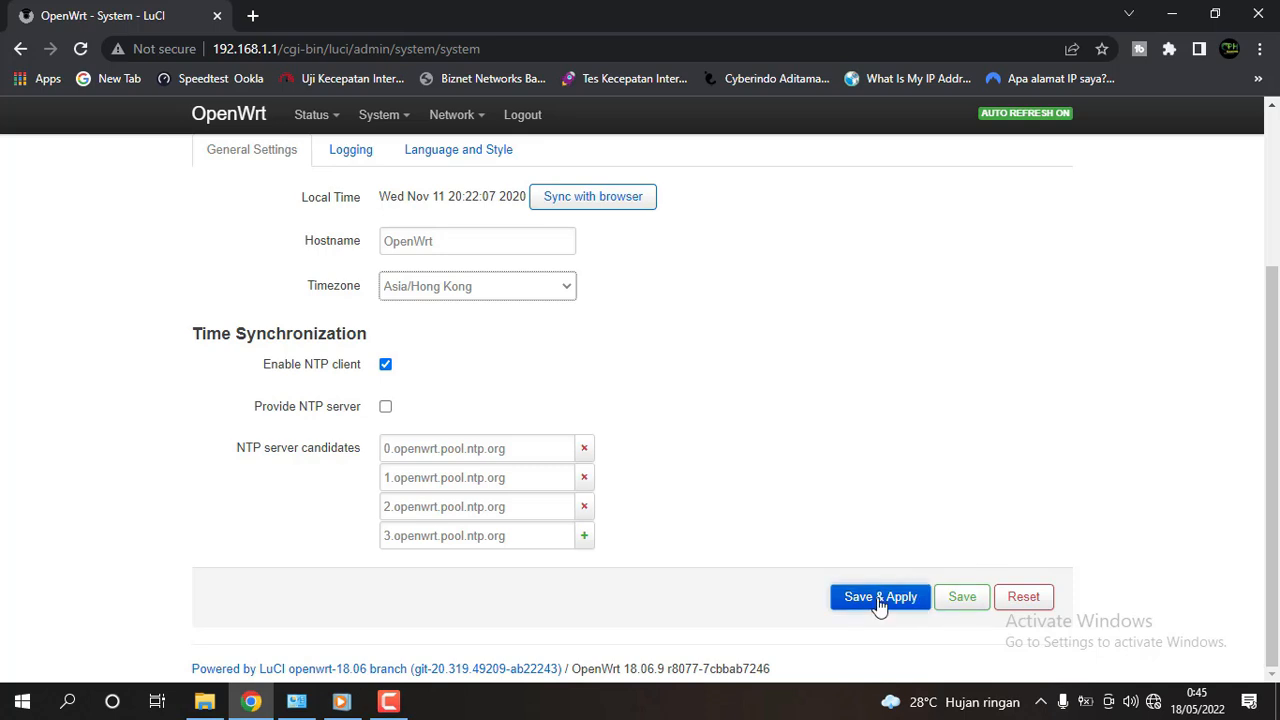
{"action": "left_click", "coordinate": [879, 598]}
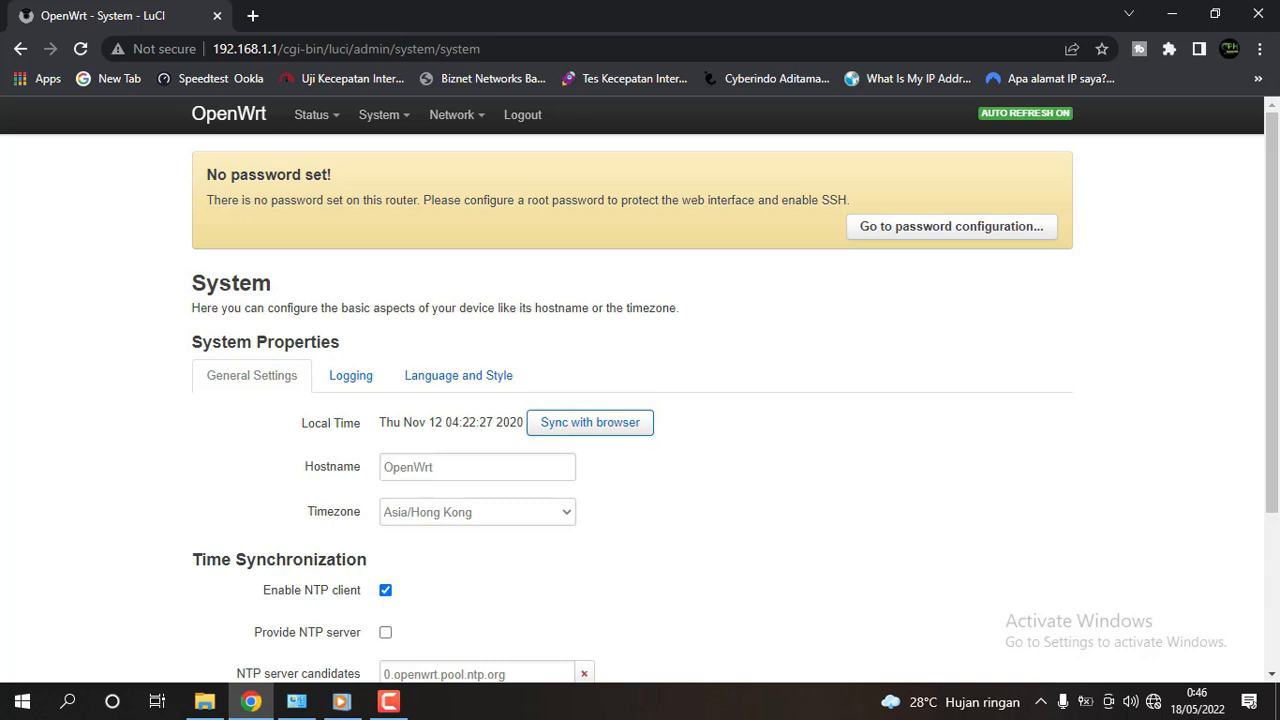
Sync the router clock with the browser so local time reads Wed May 18 00:46 2022.
{"action": "left_click", "coordinate": [600, 430]}
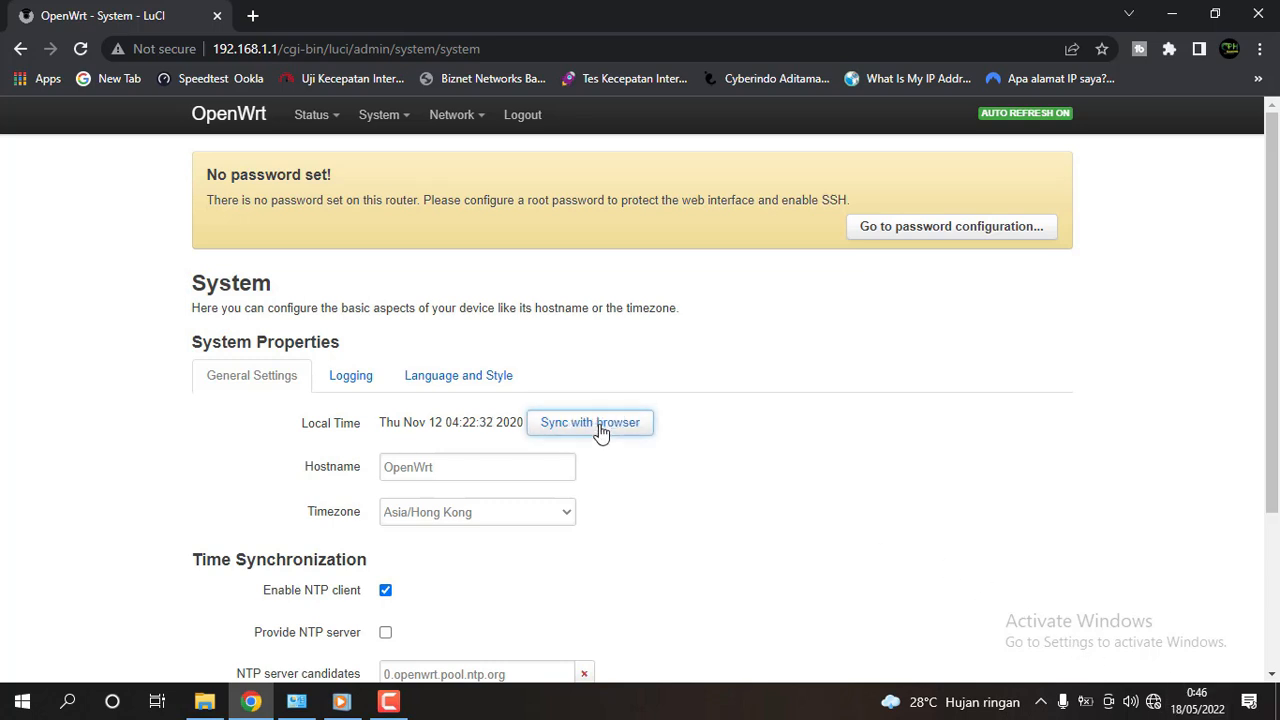
{"action": "left_click", "coordinate": [600, 430]}
{"action": "left_click", "coordinate": [600, 430]}
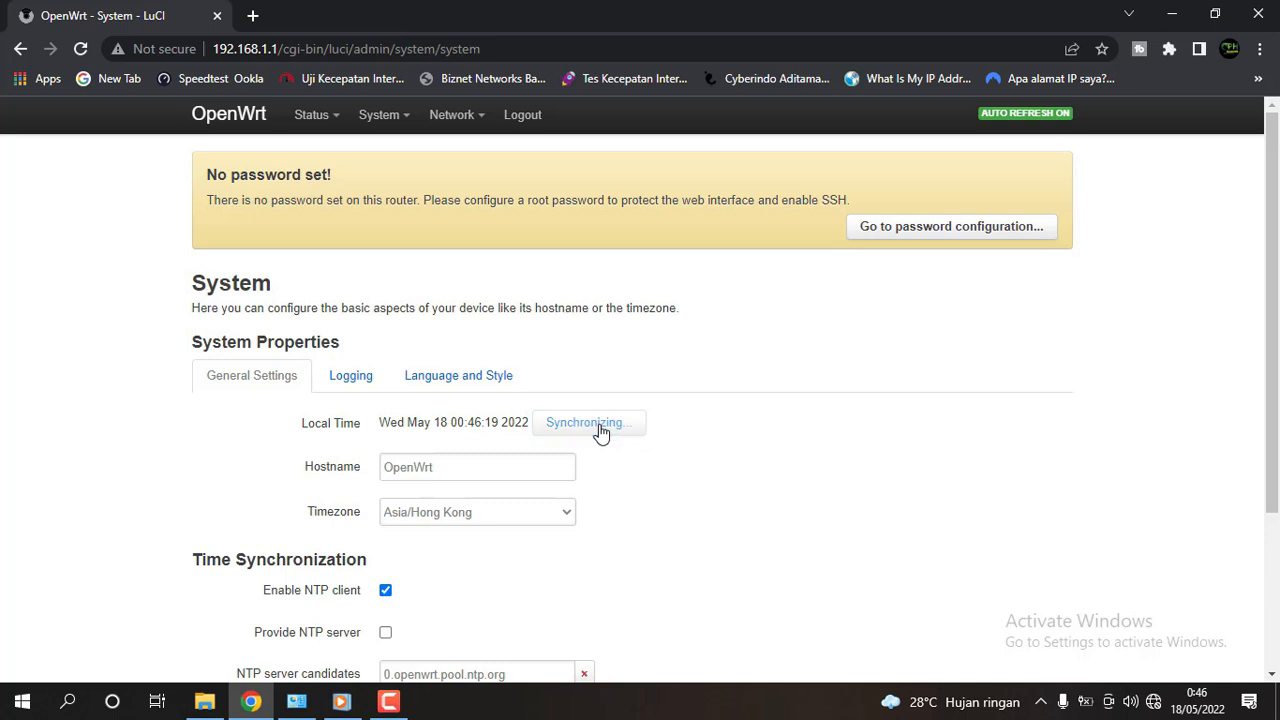
{"action": "left_click", "coordinate": [600, 430]}
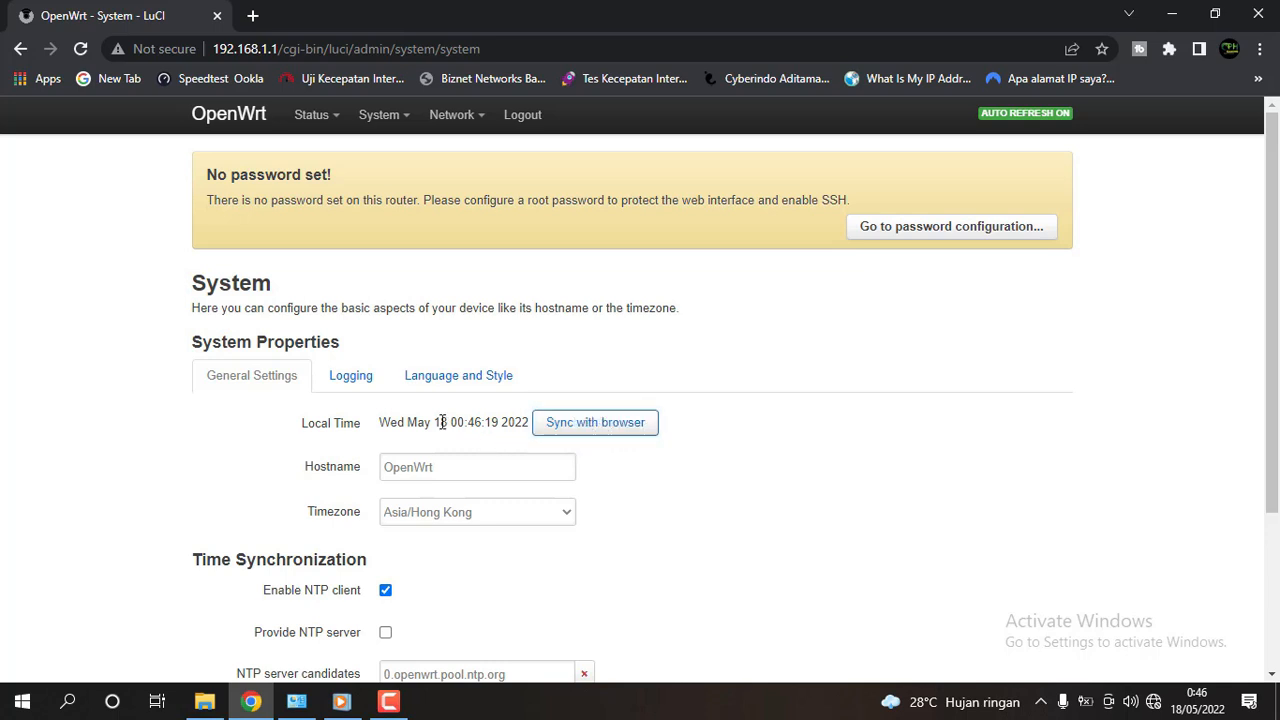
{"action": "left_click_drag", "start_coordinate": [435, 422], "coordinate": [530, 425]}
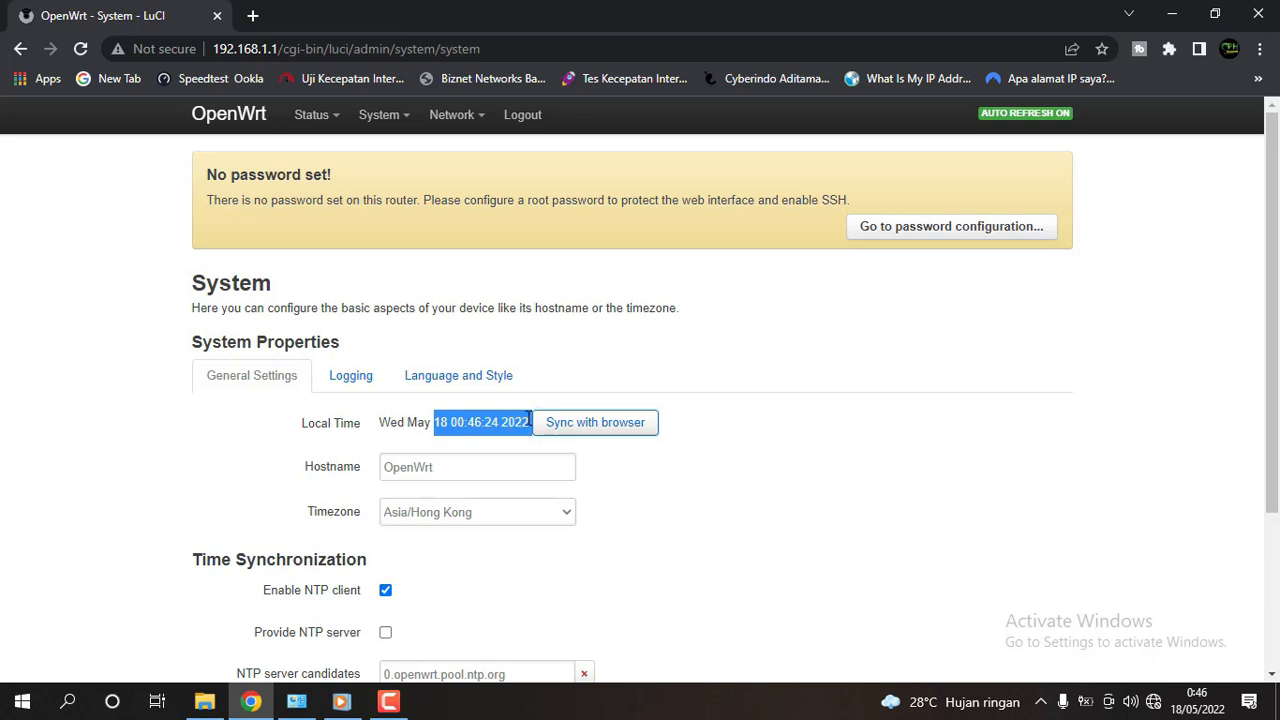
{"action": "left_click", "coordinate": [849, 387]}
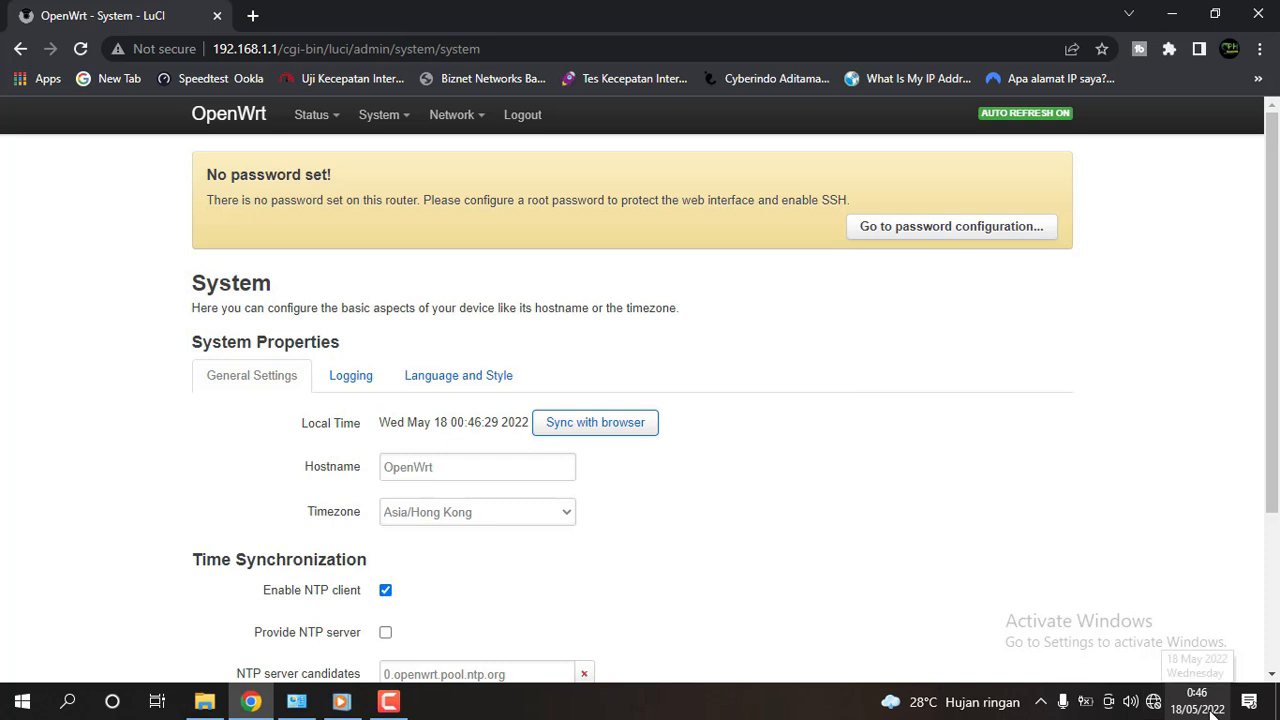
{"action": "scroll", "coordinate": [603, 398], "scroll_direction": "down", "scroll_amount": 2}
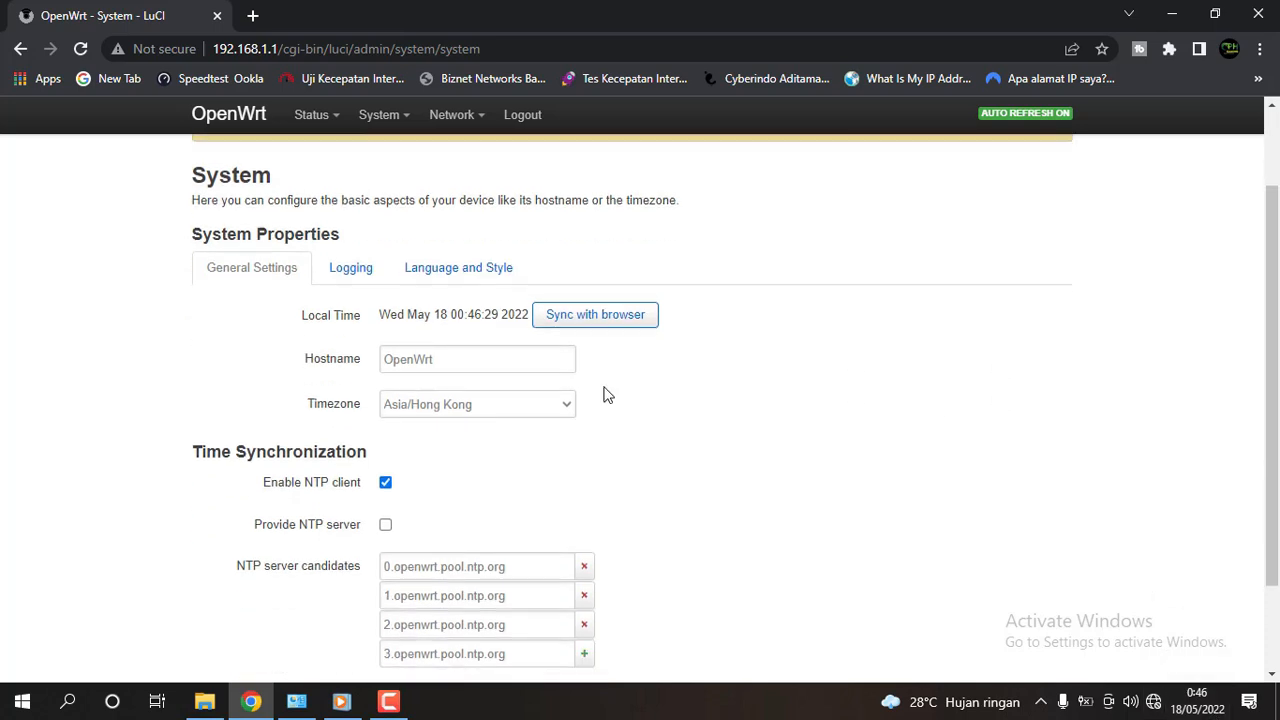
{"action": "scroll", "coordinate": [612, 380], "scroll_direction": "up", "scroll_amount": 2}
Review Network > Interfaces: LAN static 192.168.1.1/24, WAN and WAN6 as DHCP clients on eth1.
{"action": "scroll", "coordinate": [617, 380], "scroll_direction": "up", "scroll_amount": 1}
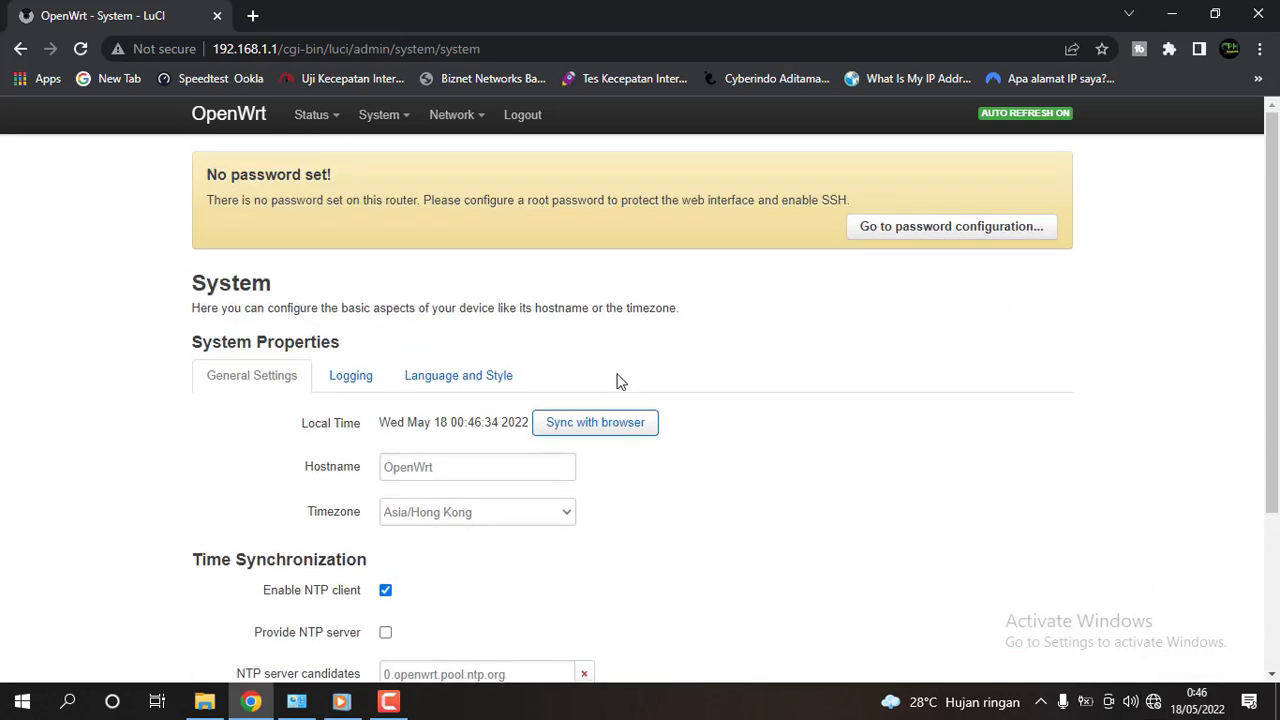
{"action": "mouse_move", "coordinate": [440, 116]}
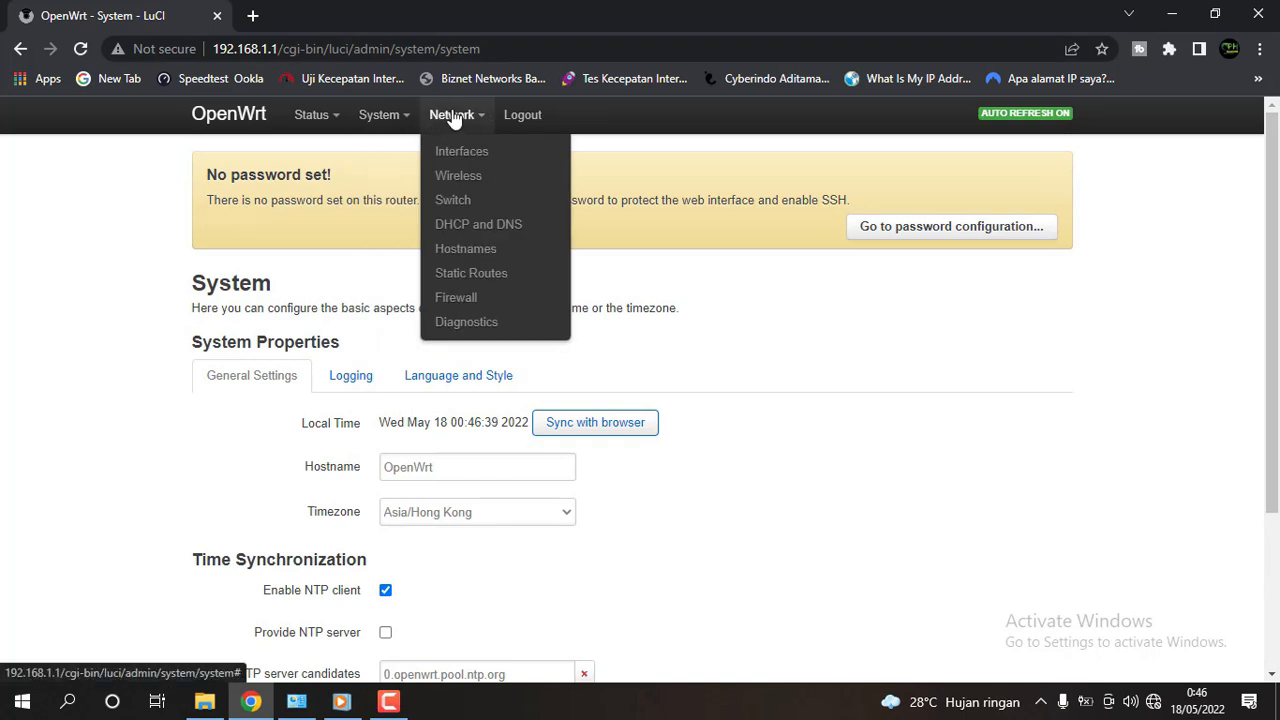
{"action": "left_click", "coordinate": [482, 160]}
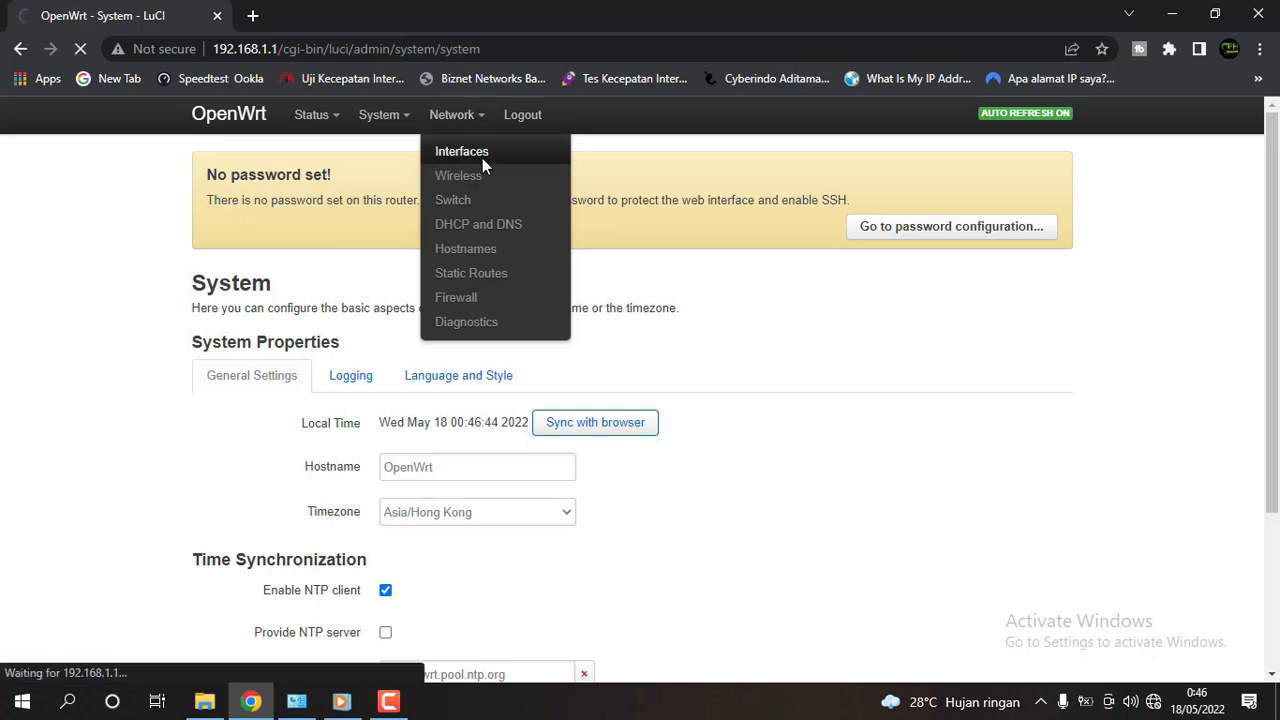
{"action": "scroll", "coordinate": [1106, 268], "scroll_direction": "down", "scroll_amount": 2}
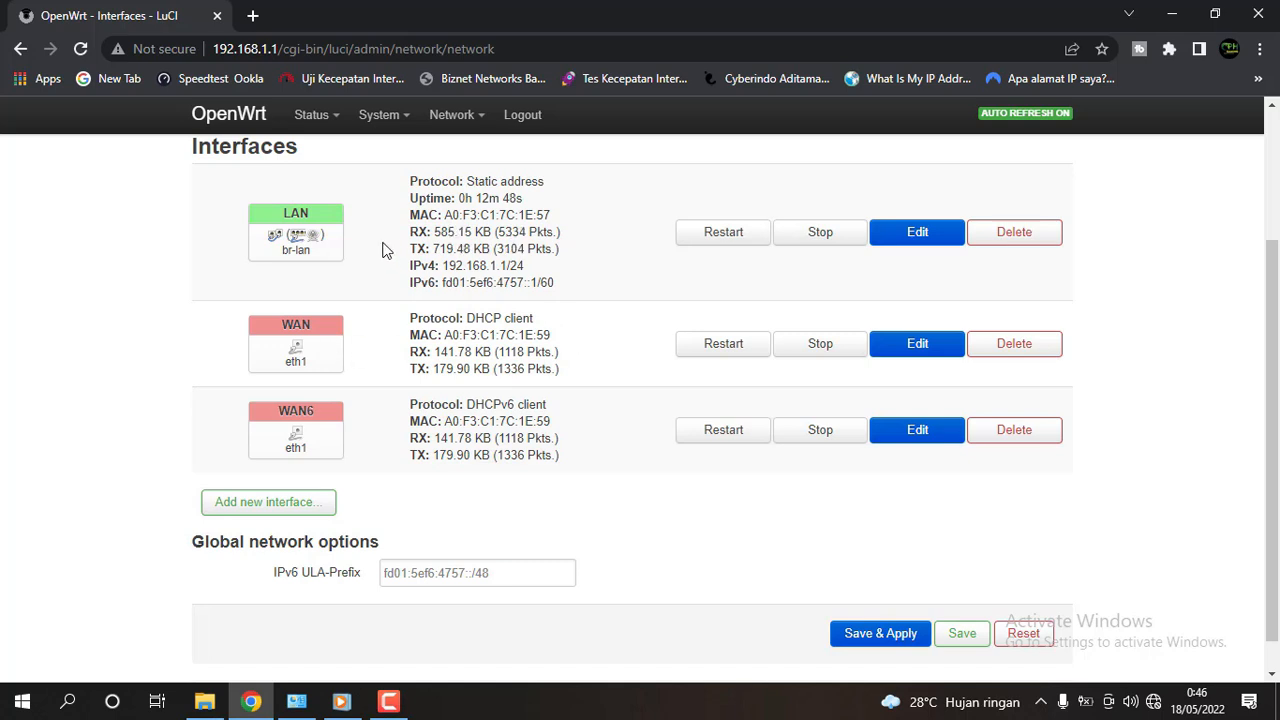
{"action": "scroll", "coordinate": [364, 250], "scroll_direction": "up", "scroll_amount": 1}
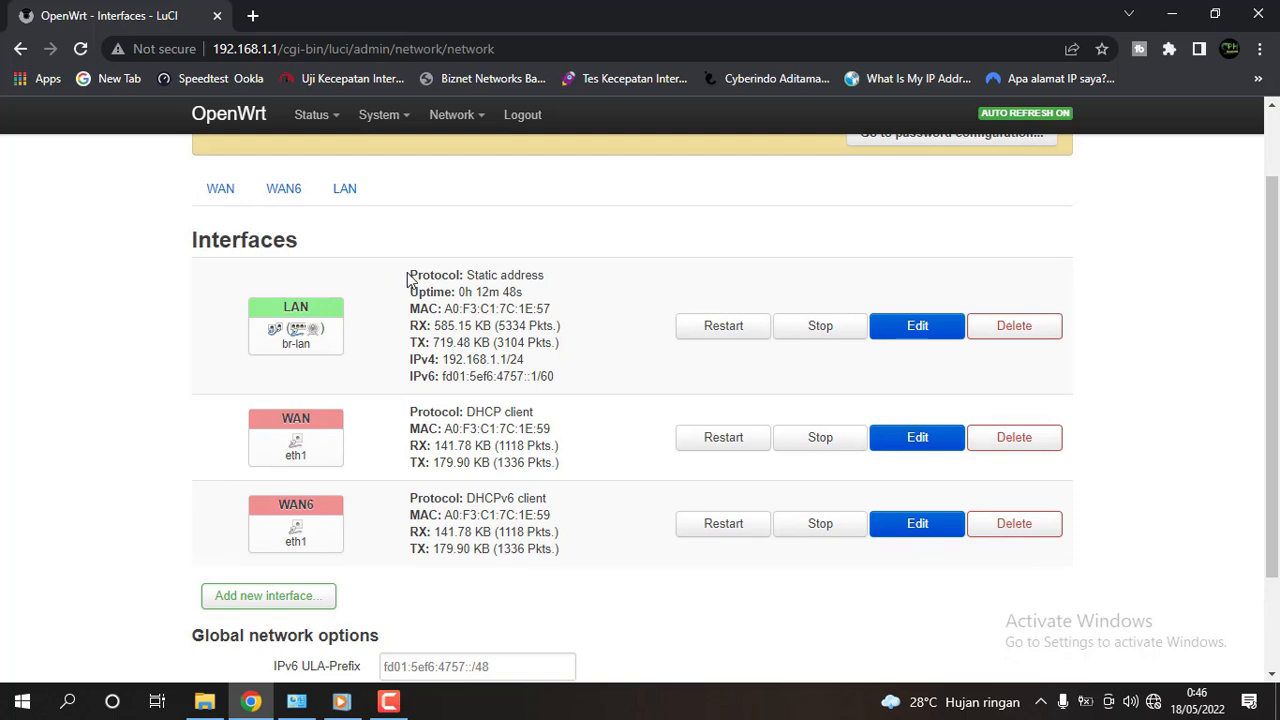
{"action": "left_click_drag", "start_coordinate": [409, 276], "coordinate": [569, 379]}
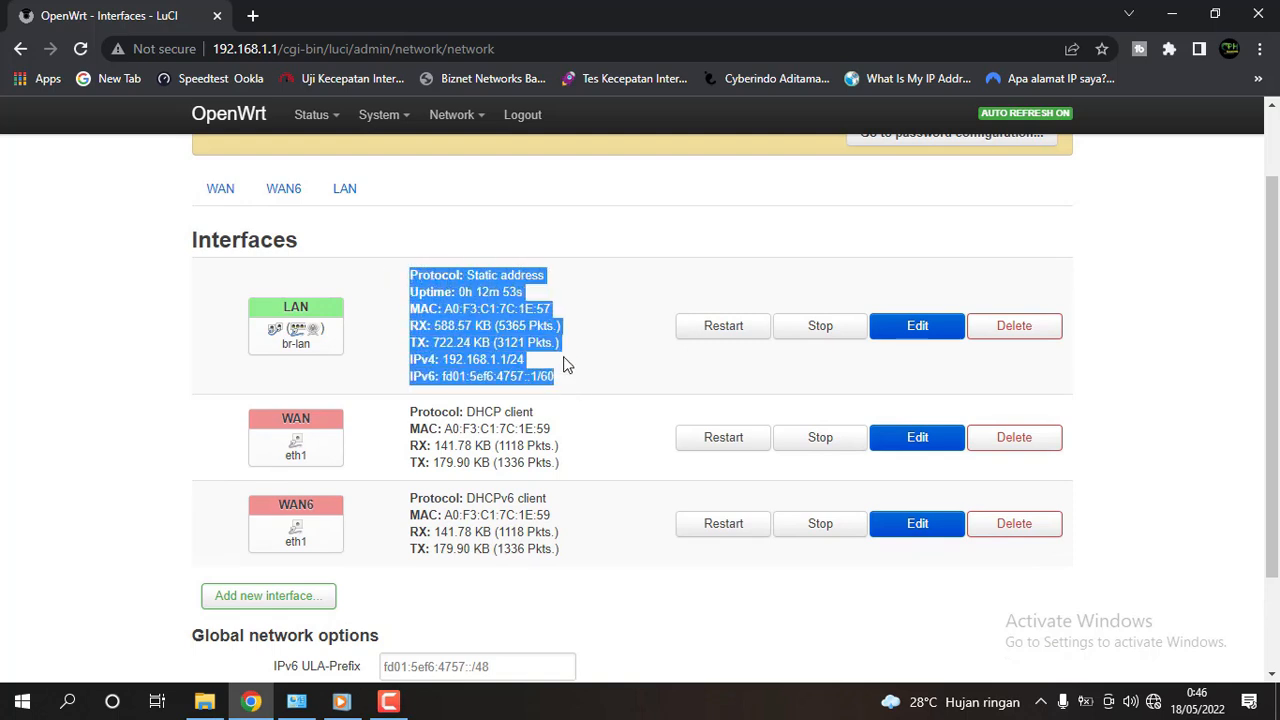
{"action": "left_click", "coordinate": [563, 366]}
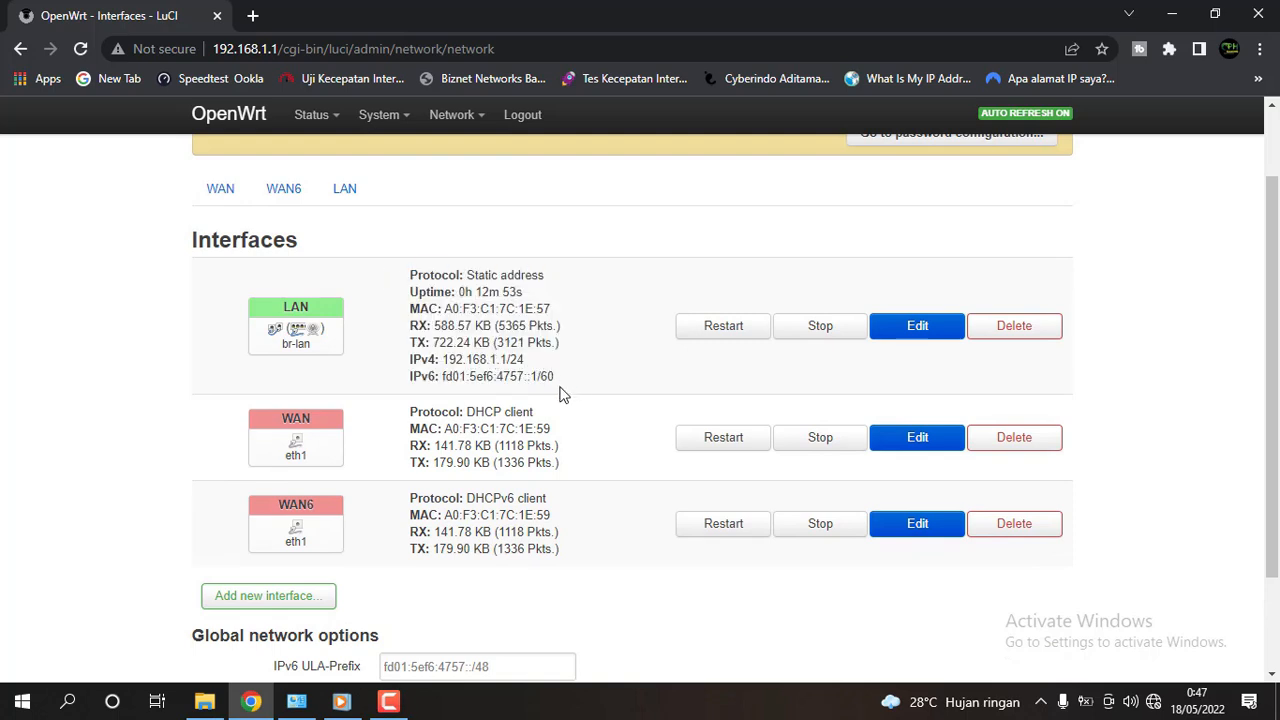
{"action": "left_click_drag", "start_coordinate": [553, 377], "coordinate": [404, 267]}
{"action": "mouse_move", "coordinate": [562, 468]}
{"action": "left_mouse_down"}
{"action": "mouse_move", "coordinate": [440, 440]}
{"action": "mouse_move", "coordinate": [411, 410]}
{"action": "mouse_move", "coordinate": [566, 463]}
{"action": "mouse_move", "coordinate": [391, 409]}
{"action": "mouse_move", "coordinate": [441, 439]}
{"action": "mouse_move", "coordinate": [557, 465]}
{"action": "left_mouse_up"}
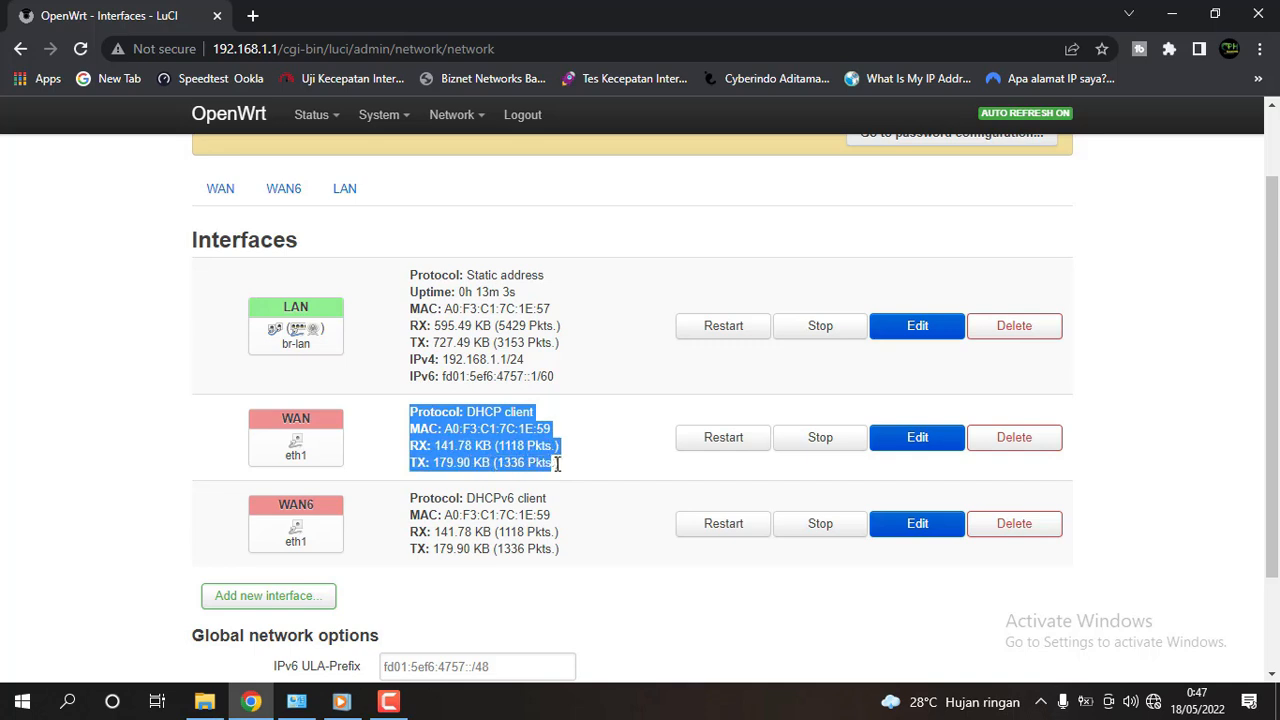
{"action": "left_click", "coordinate": [635, 376]}
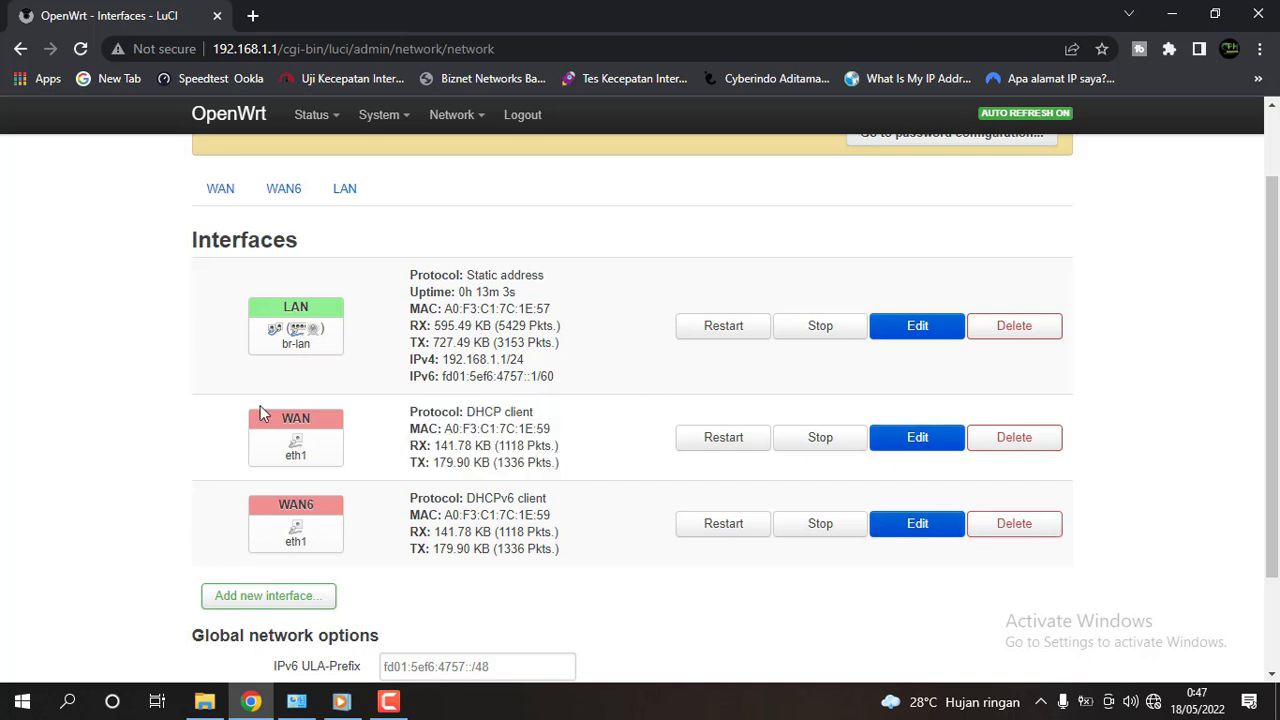
Edit the WAN interface and switch its protocol from DHCP client to PPPoE.
{"action": "left_click", "coordinate": [918, 440]}
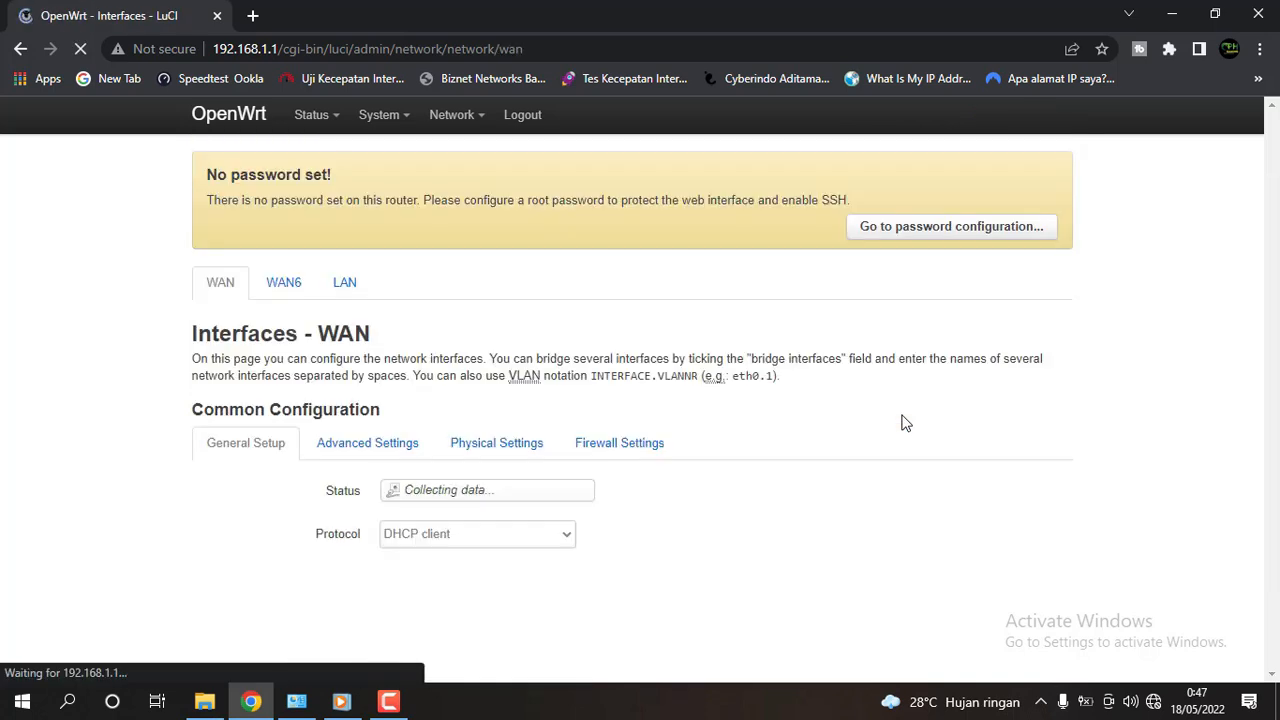
{"action": "scroll", "coordinate": [660, 415], "scroll_direction": "down", "scroll_amount": 1}
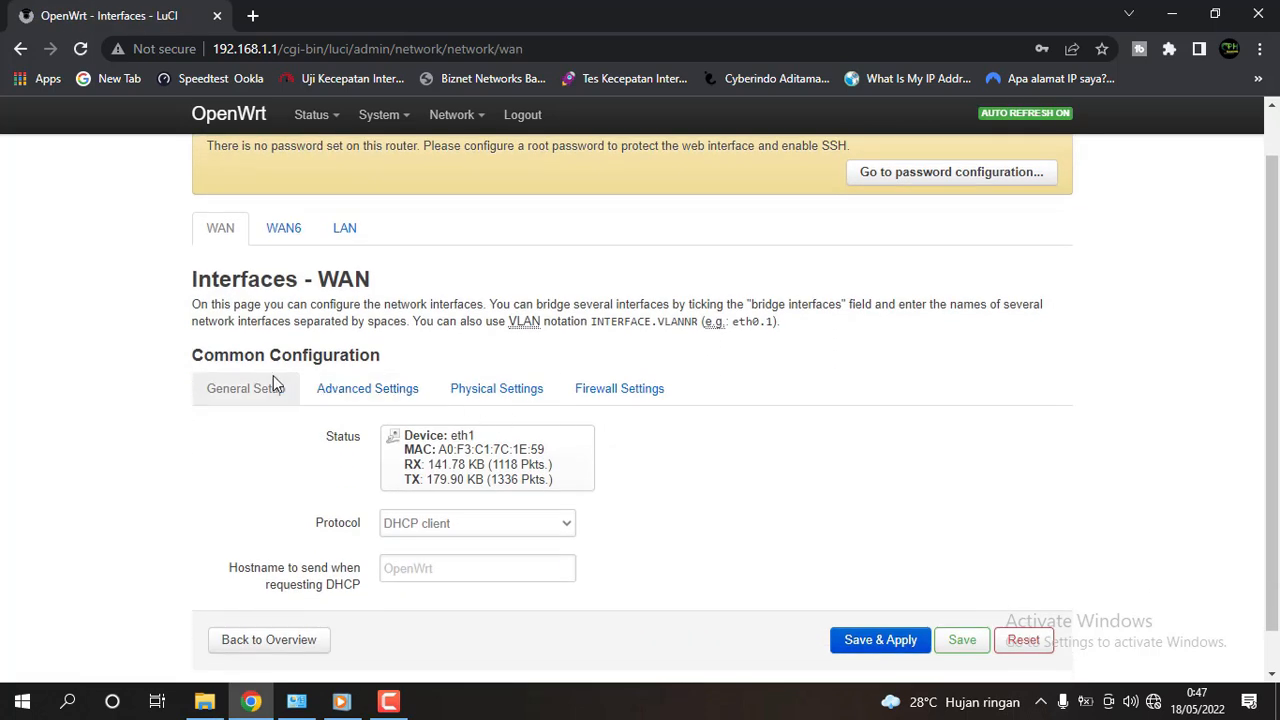
{"action": "scroll", "coordinate": [650, 458], "scroll_direction": "down", "scroll_amount": 1}
{"action": "scroll", "coordinate": [650, 458], "scroll_direction": "down", "scroll_amount": 1}
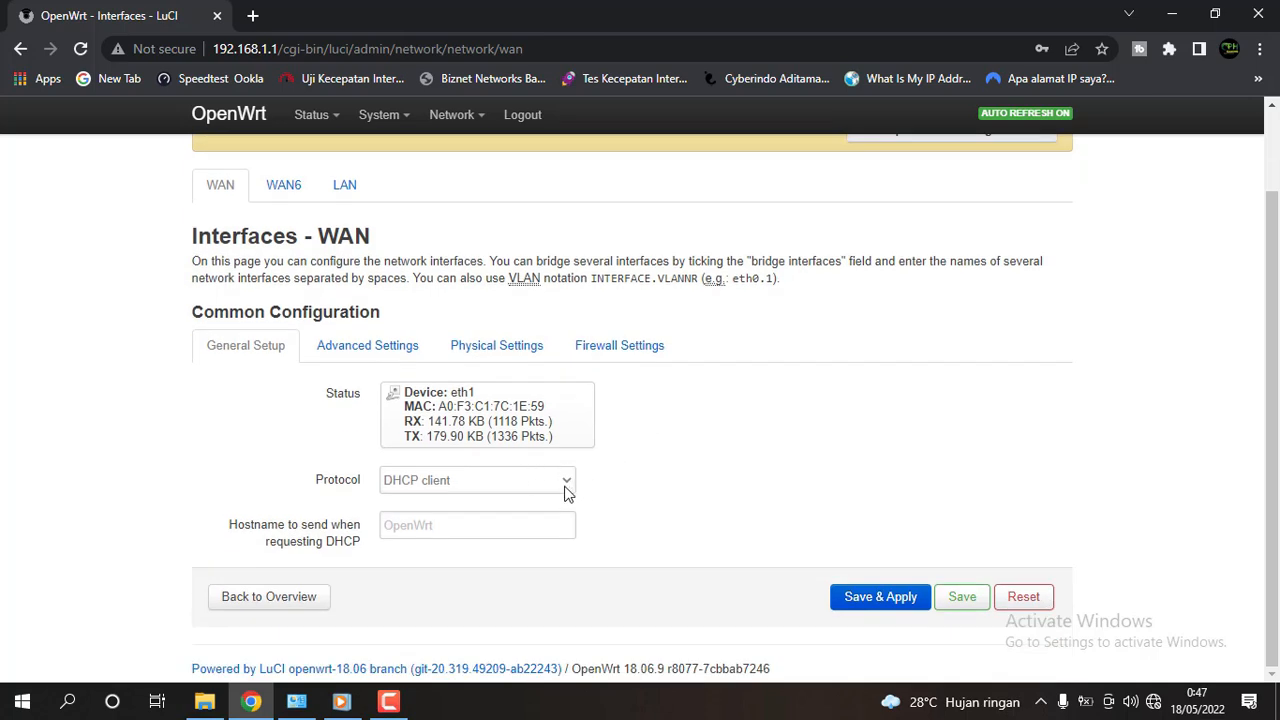
{"action": "left_click", "coordinate": [558, 486]}
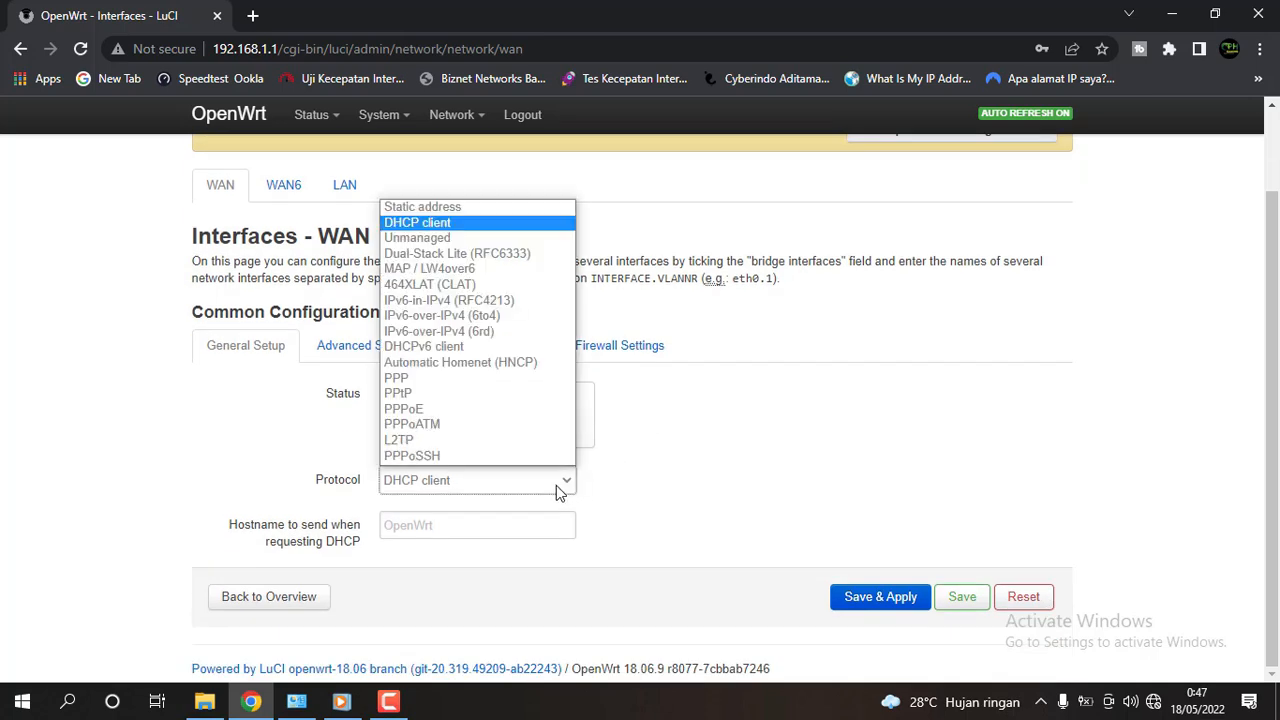
{"action": "left_click", "coordinate": [452, 412]}
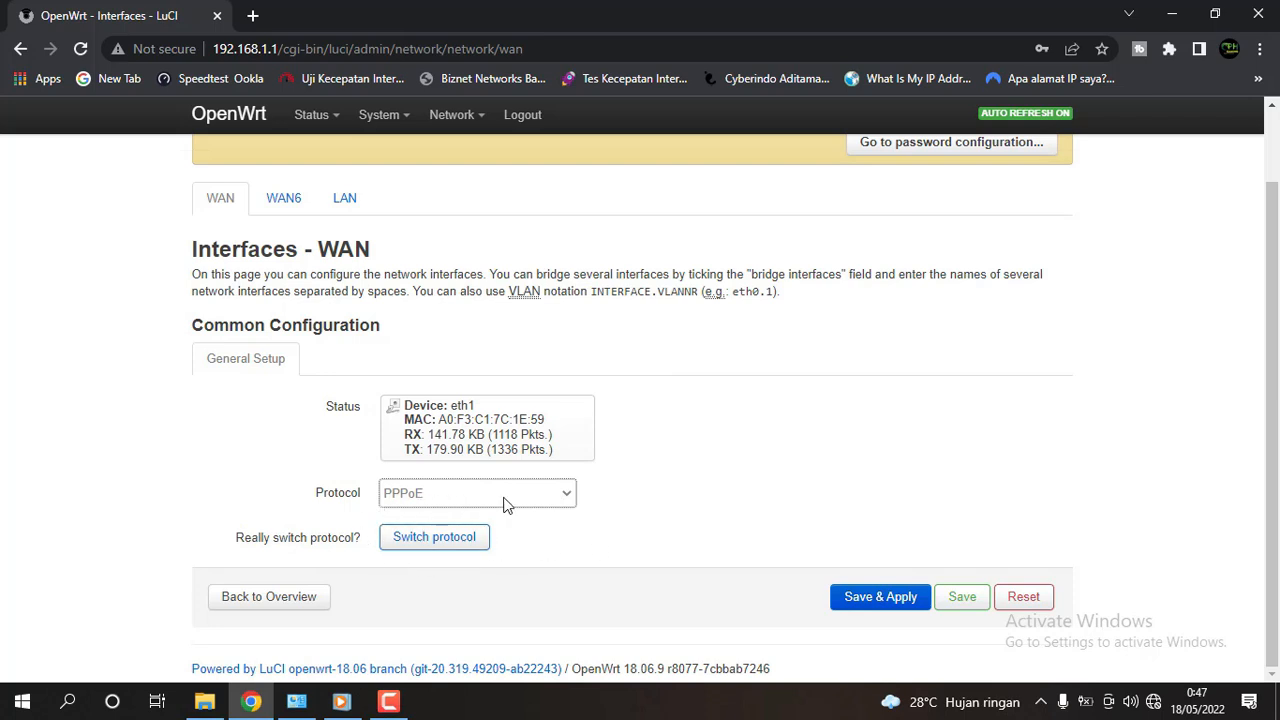
{"action": "left_click", "coordinate": [420, 548]}
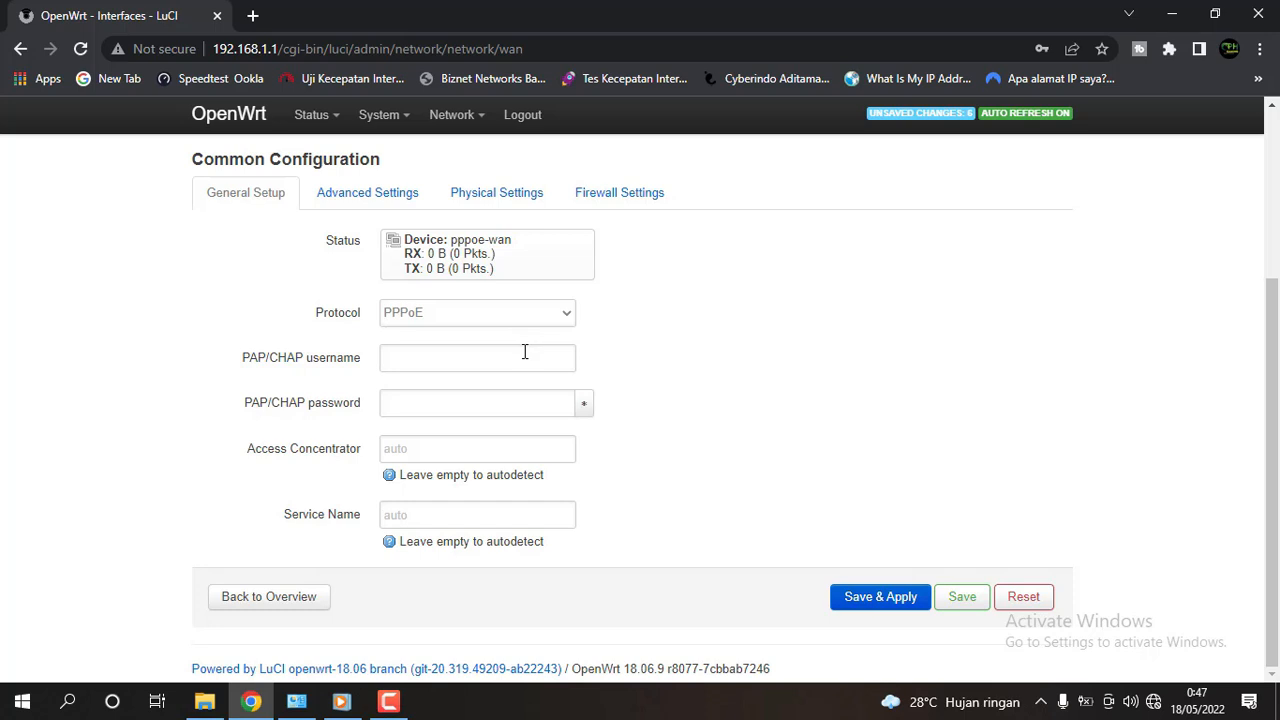
Enter the PPPoE PAP/CHAP username and password for WAN, then Save & Apply.
{"action": "left_click", "coordinate": [521, 358]}
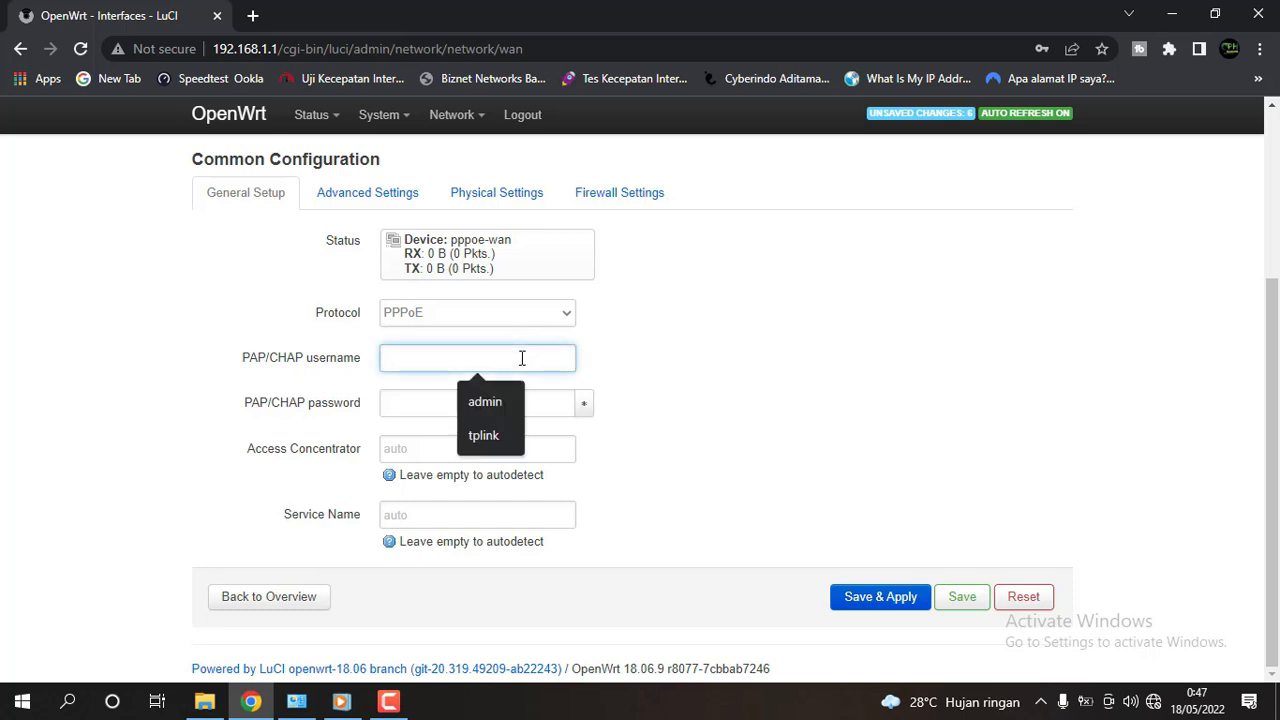
{"action": "left_click", "coordinate": [672, 334]}
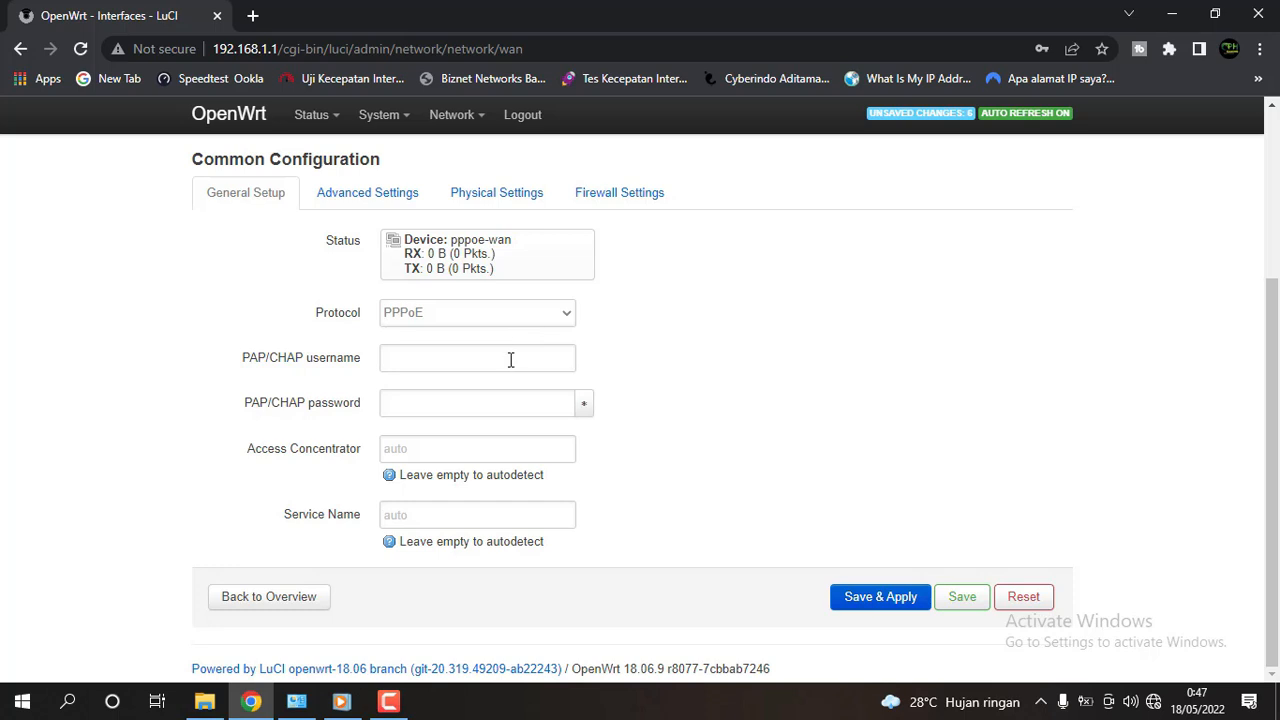
{"action": "left_click", "coordinate": [510, 360]}
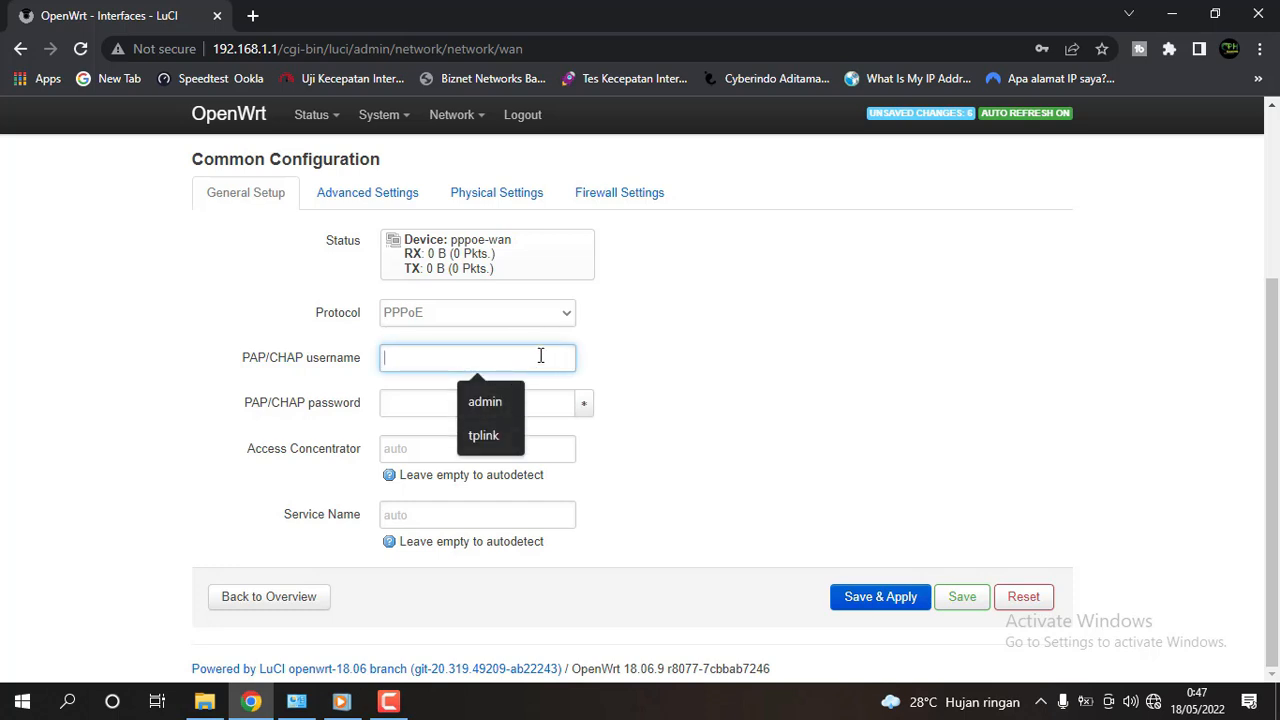
{"action": "type", "text": "tpl"}
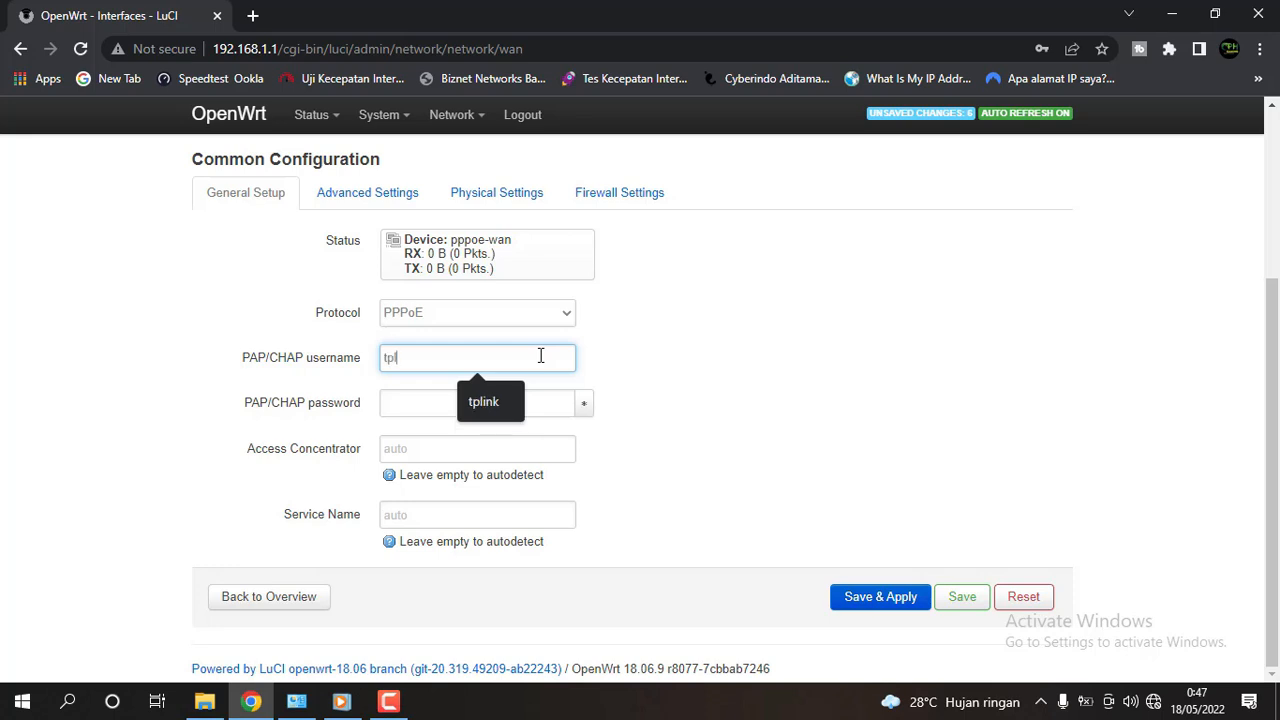
{"action": "type", "text": "ink"}
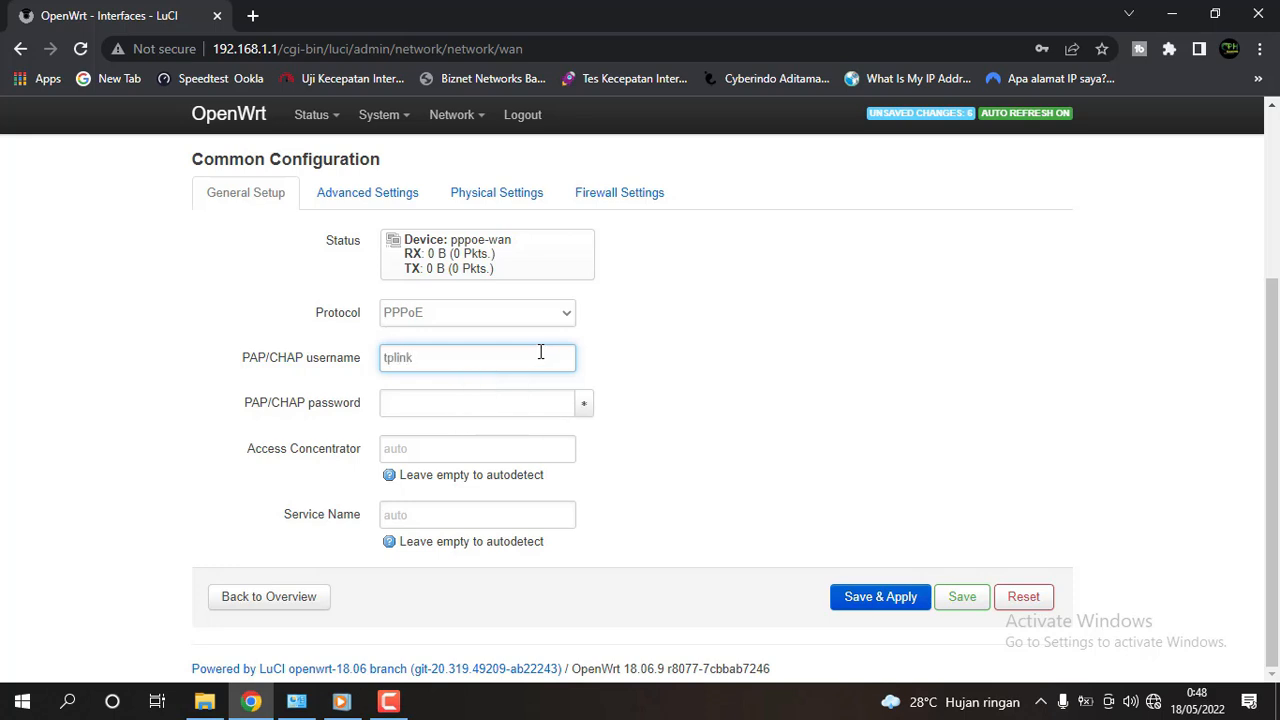
{"action": "left_click", "coordinate": [470, 401]}
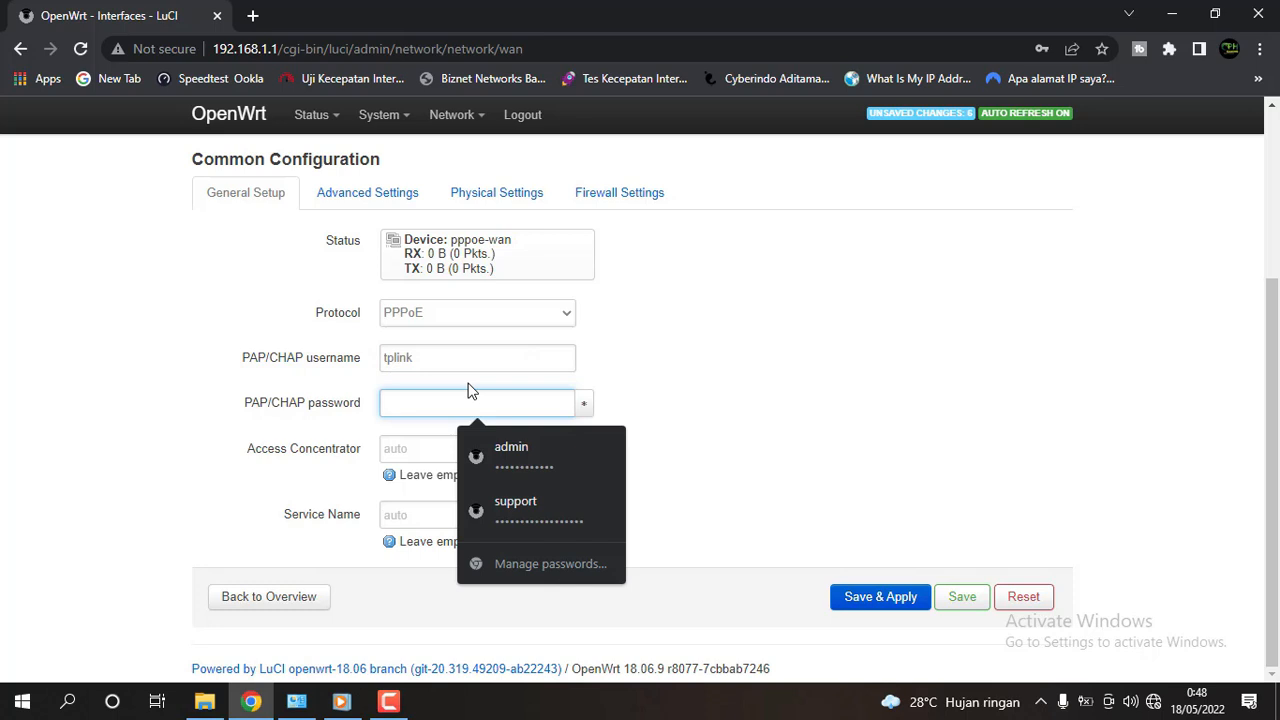
{"action": "type", "text": "t"}
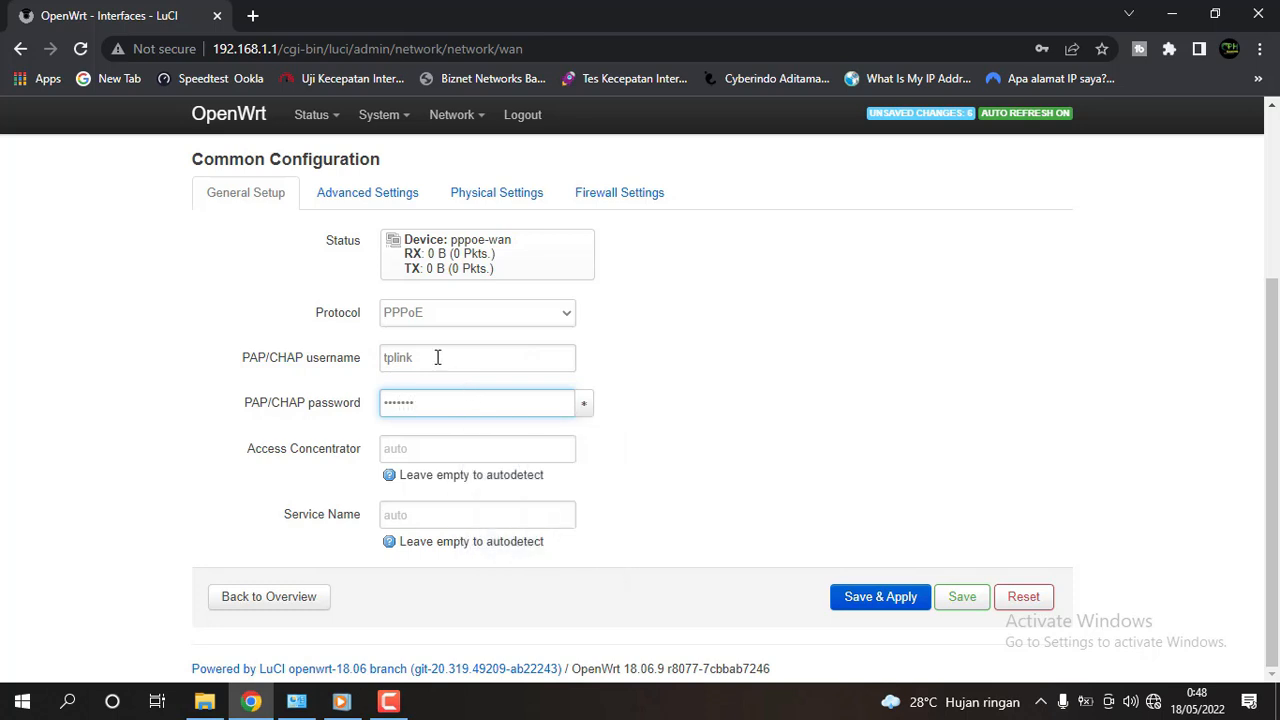
{"action": "left_click", "coordinate": [584, 406]}
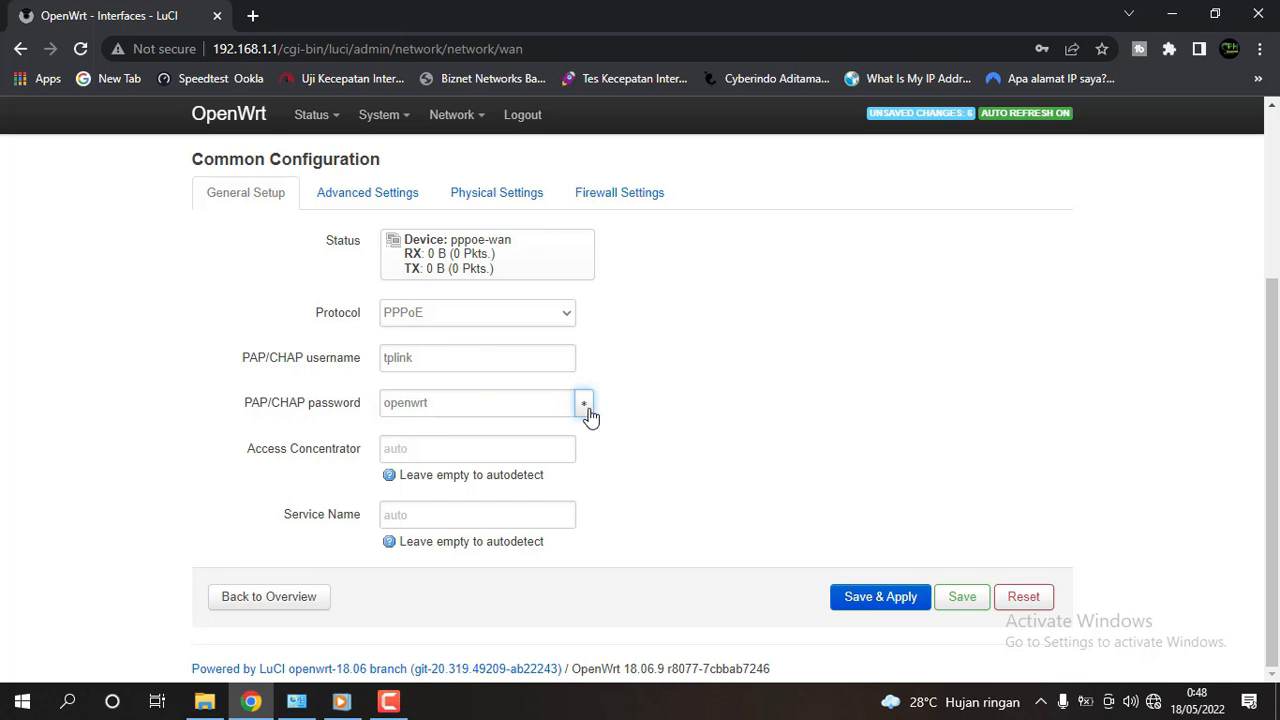
{"action": "left_click", "coordinate": [587, 406]}
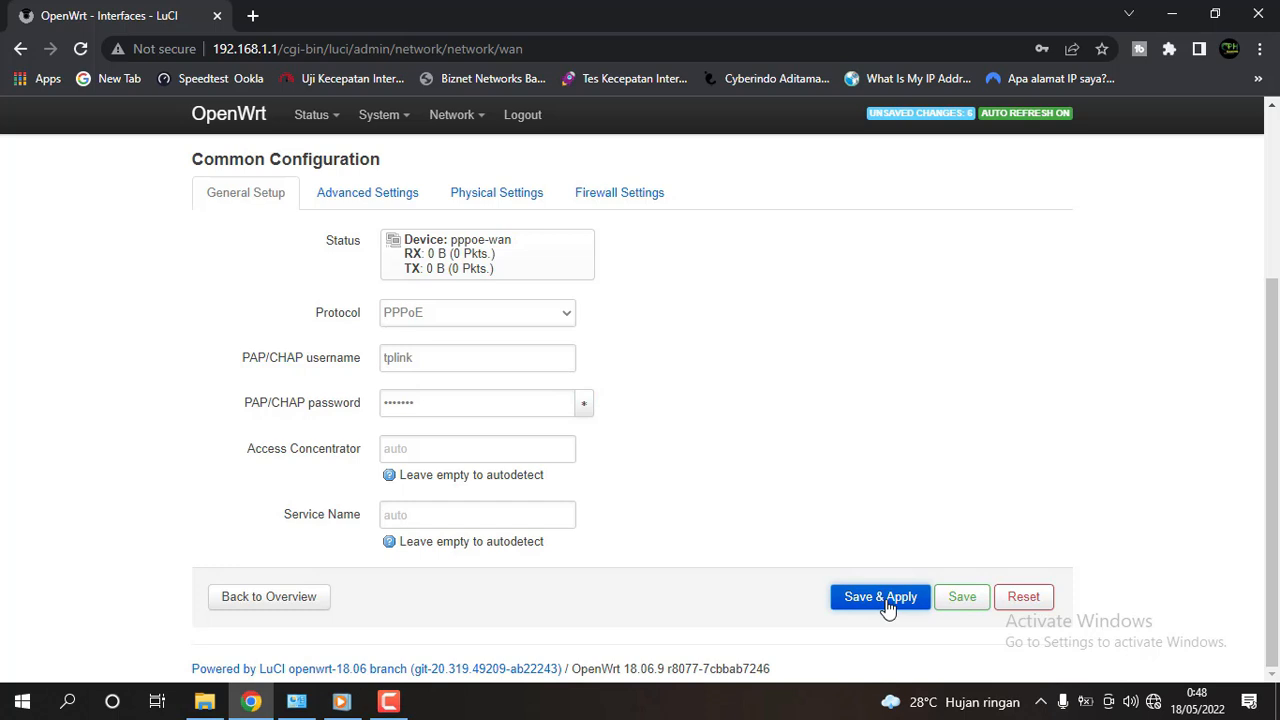
{"action": "left_click", "coordinate": [966, 603]}
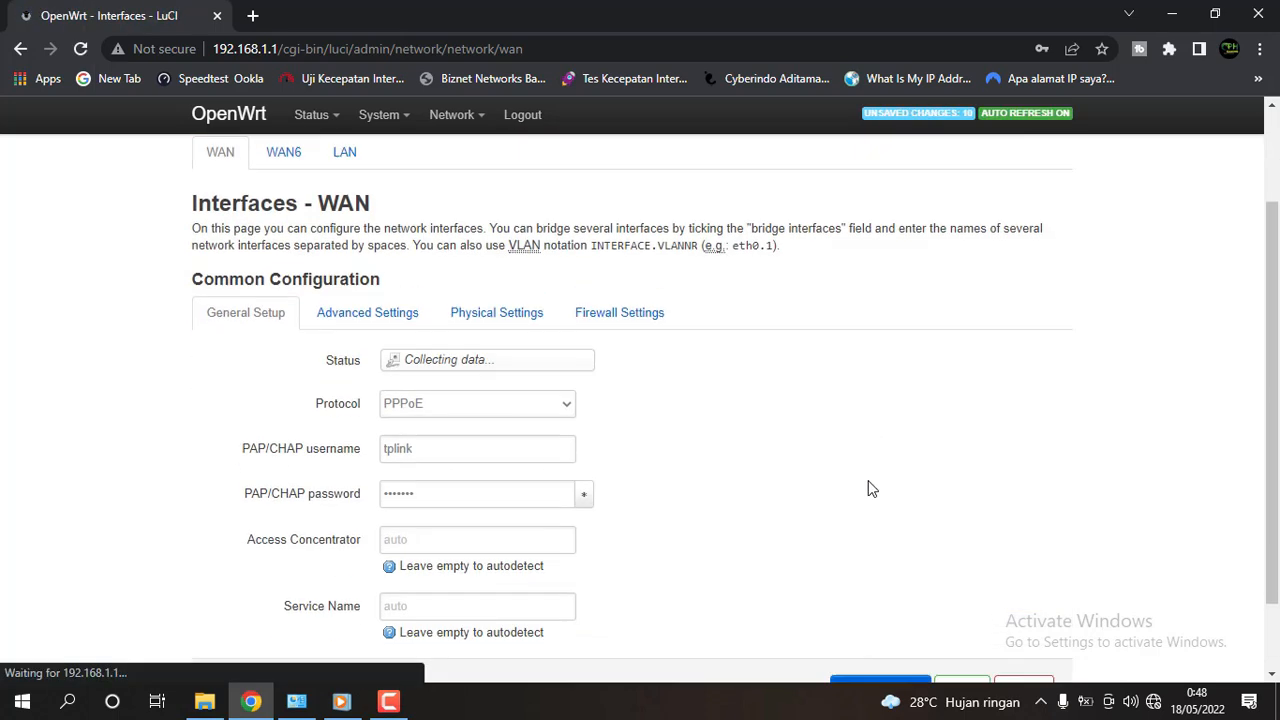
Set the WAN's Override MTU to 1465 under Advanced Settings and Save & Apply.
{"action": "scroll", "coordinate": [726, 471], "scroll_direction": "up", "scroll_amount": 3}
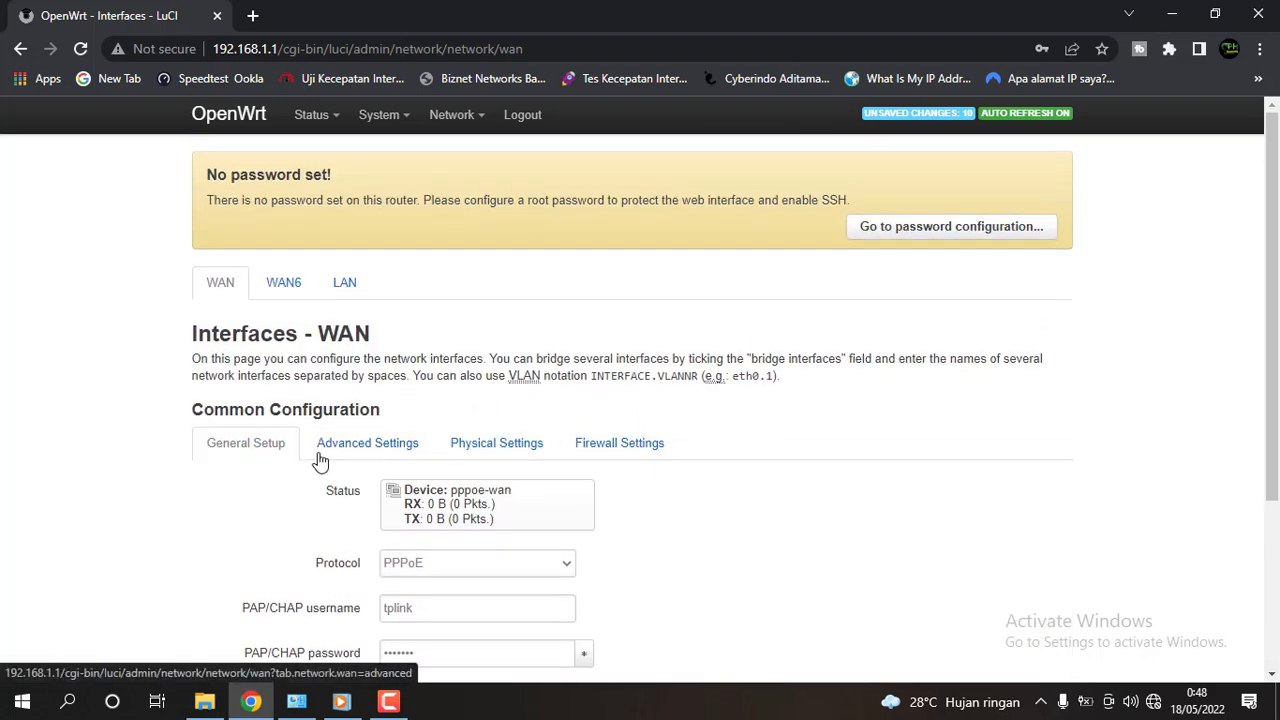
{"action": "left_click", "coordinate": [381, 453]}
{"action": "scroll", "coordinate": [700, 437], "scroll_direction": "down", "scroll_amount": 5}
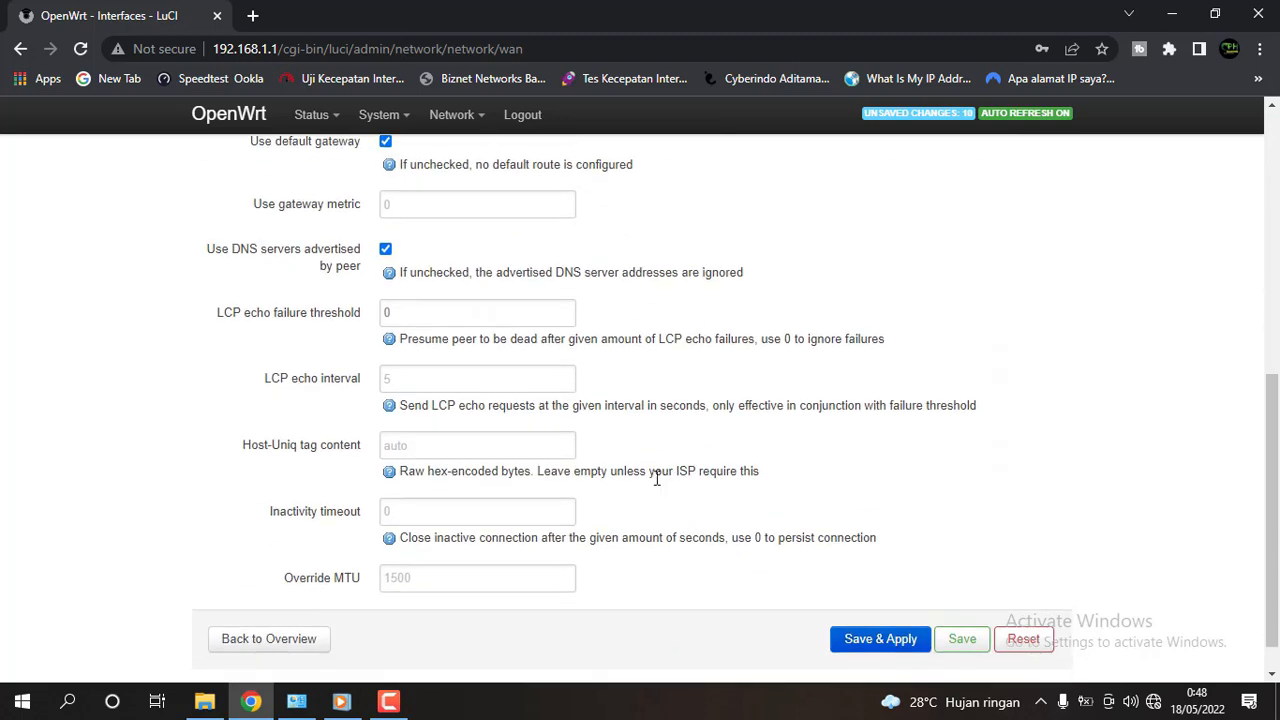
{"action": "scroll", "coordinate": [560, 505], "scroll_direction": "down", "scroll_amount": 1}
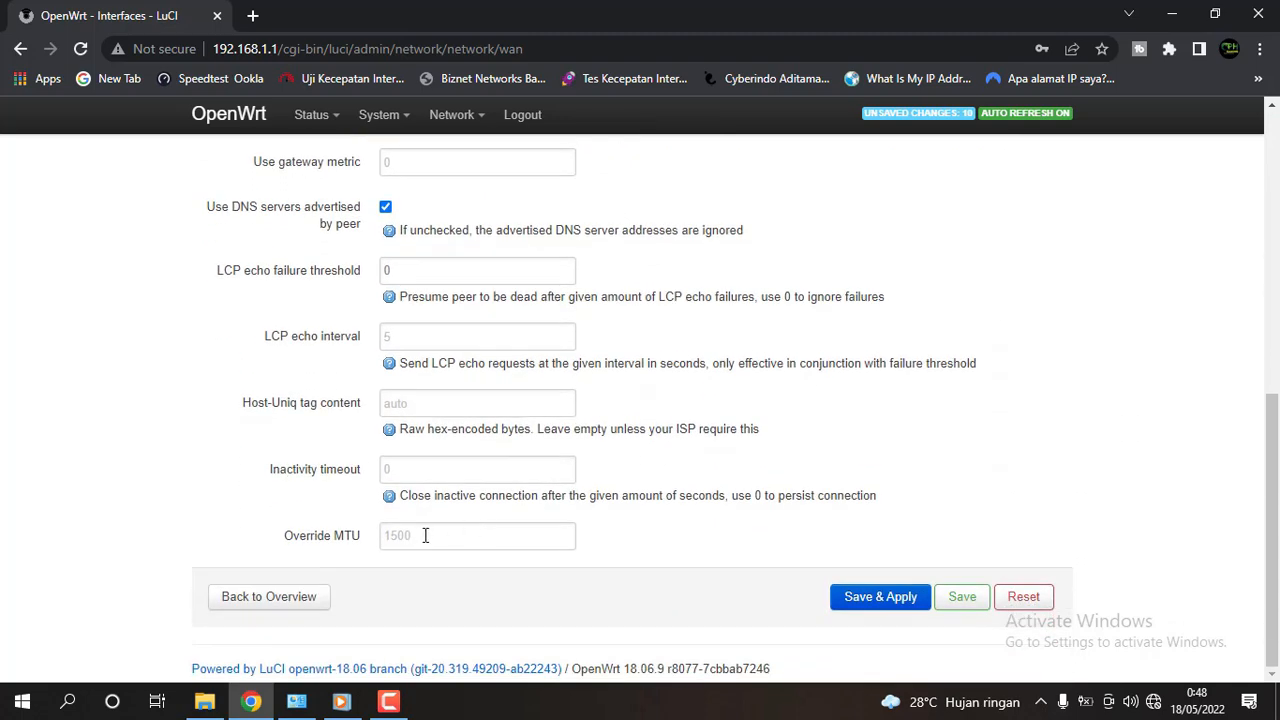
{"action": "left_click", "coordinate": [425, 535]}
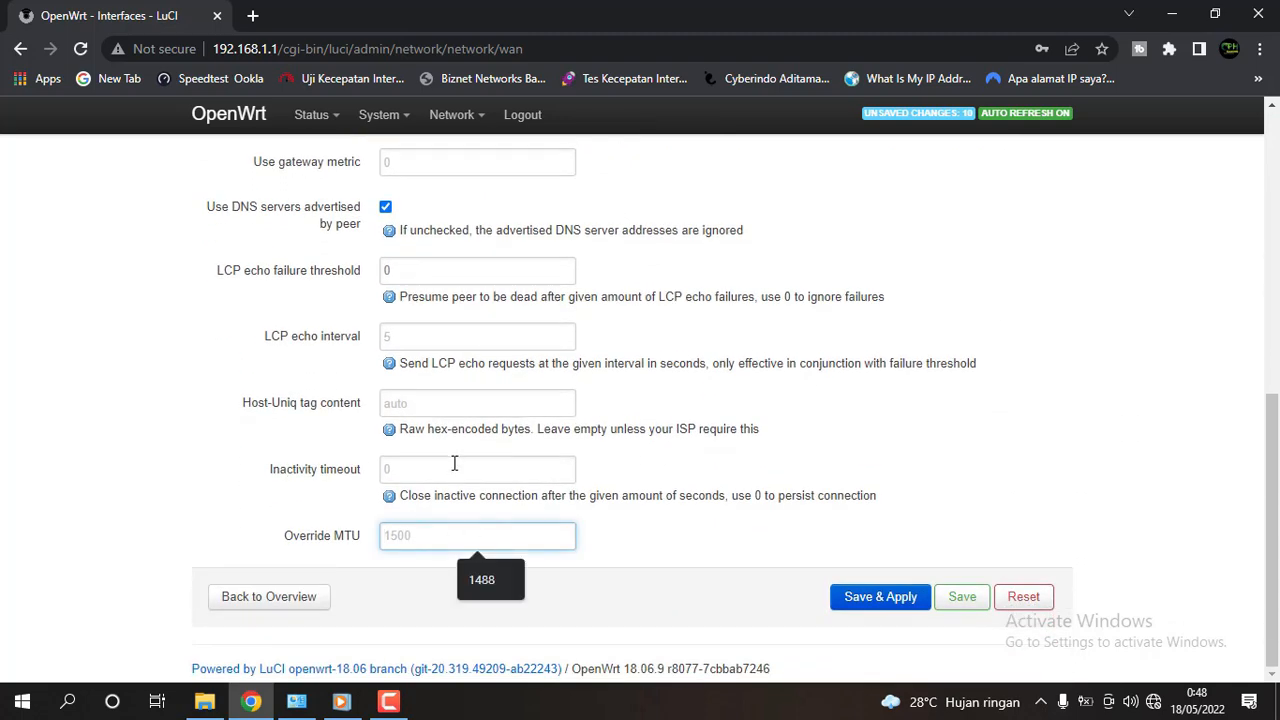
{"action": "type", "text": "1465"}
{"action": "double_click", "coordinate": [440, 543]}
{"action": "left_click", "coordinate": [499, 543]}
{"action": "left_click", "coordinate": [880, 597]}
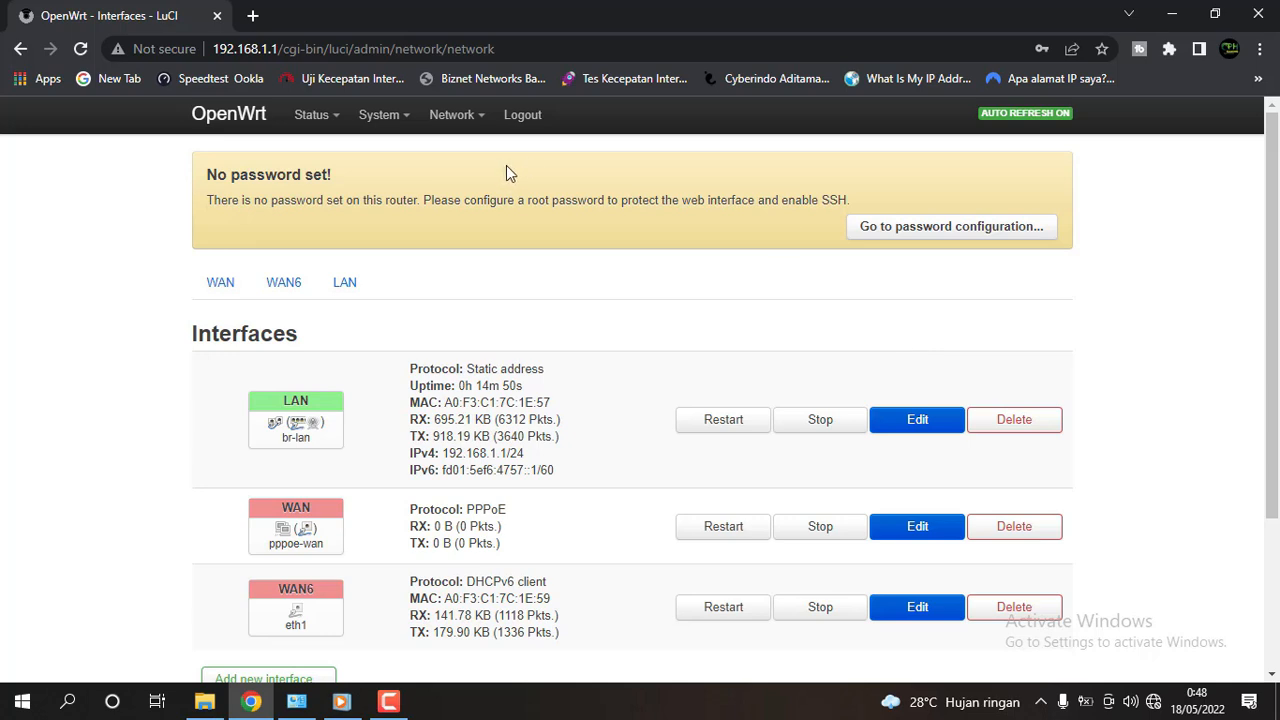
Set the wan firewall zone's Input, Output and Forward policies to accept, then Save & Apply.
{"action": "mouse_move", "coordinate": [478, 120]}
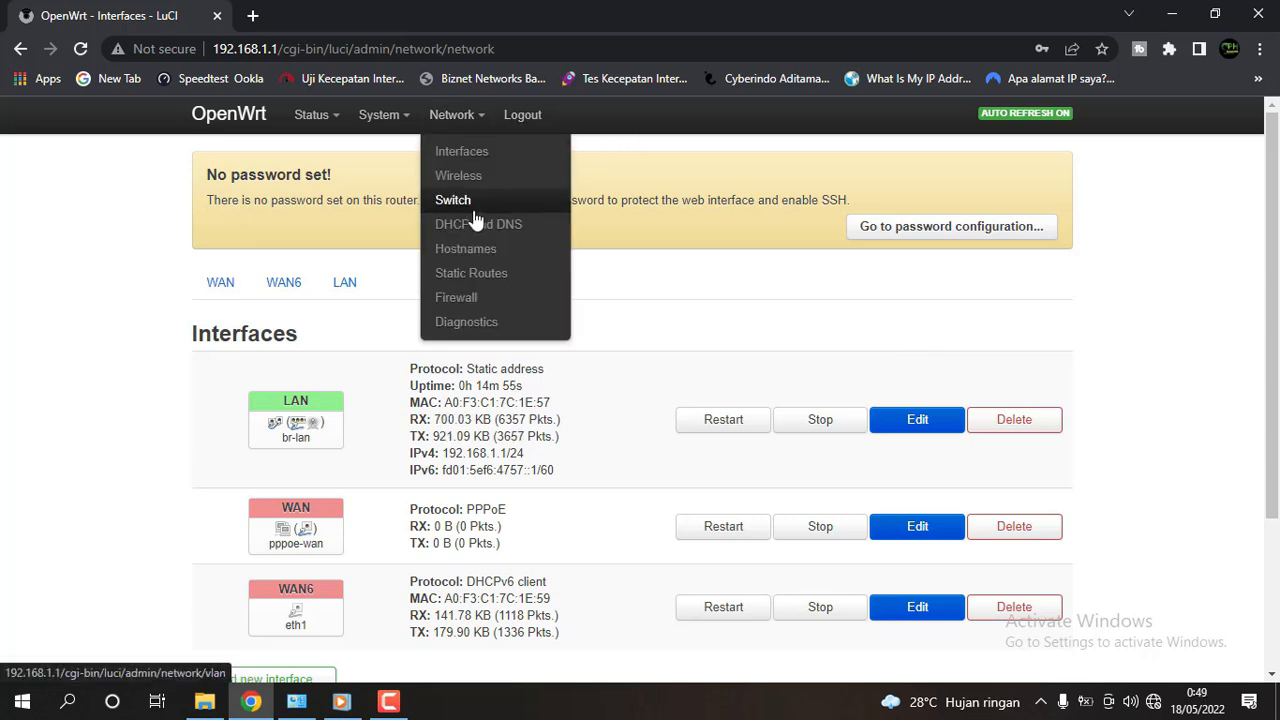
{"action": "left_click", "coordinate": [470, 304]}
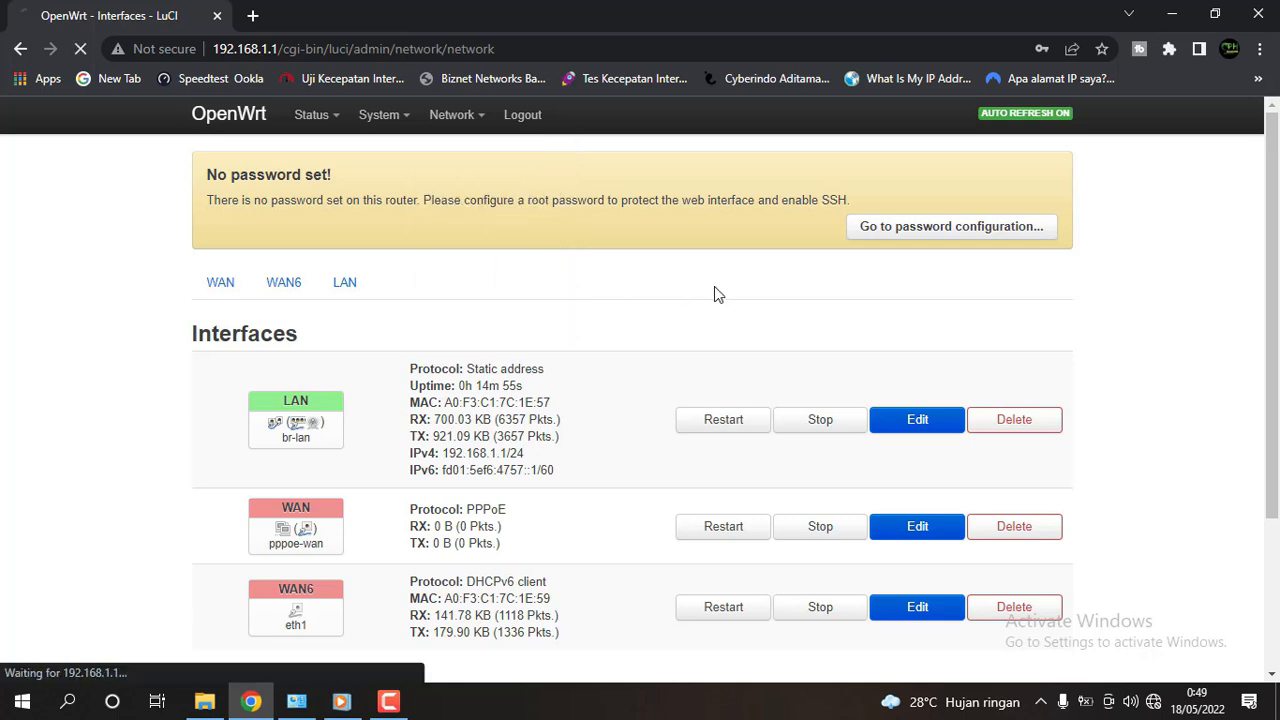
{"action": "scroll", "coordinate": [845, 292], "scroll_direction": "down", "scroll_amount": 1}
{"action": "scroll", "coordinate": [836, 298], "scroll_direction": "down", "scroll_amount": 2}
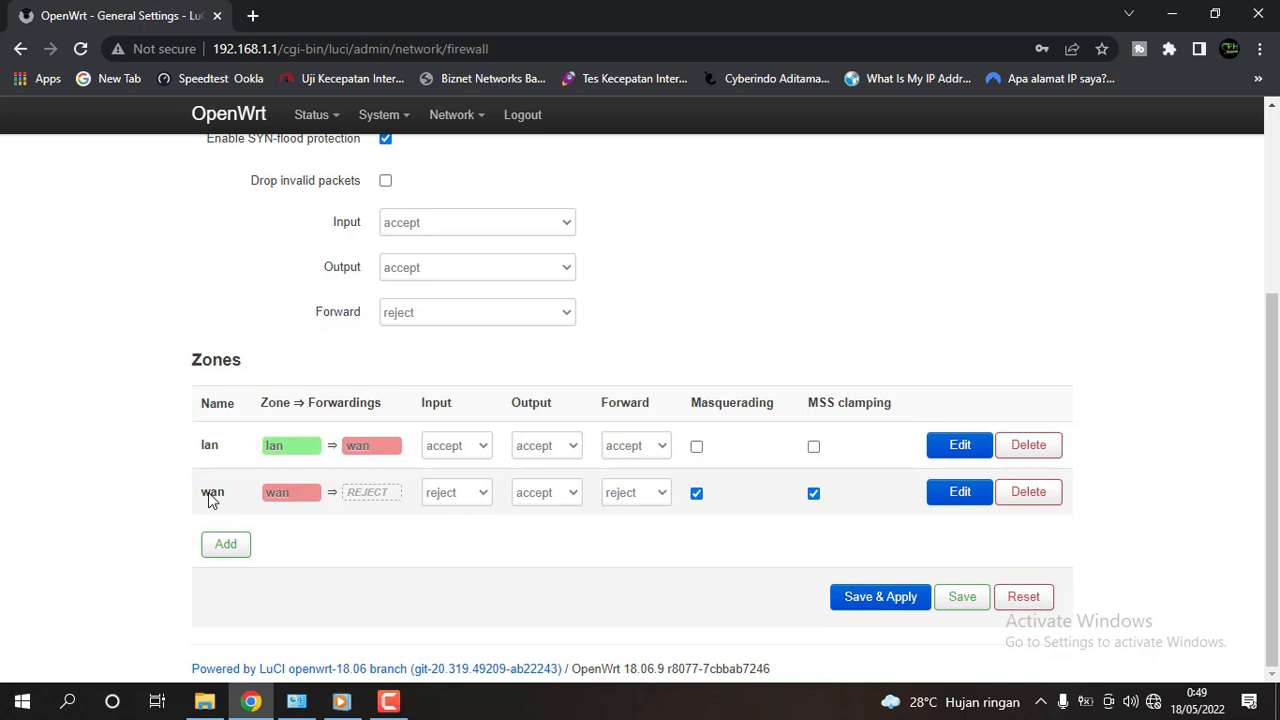
{"action": "left_click", "coordinate": [484, 502]}
{"action": "left_click", "coordinate": [455, 544]}
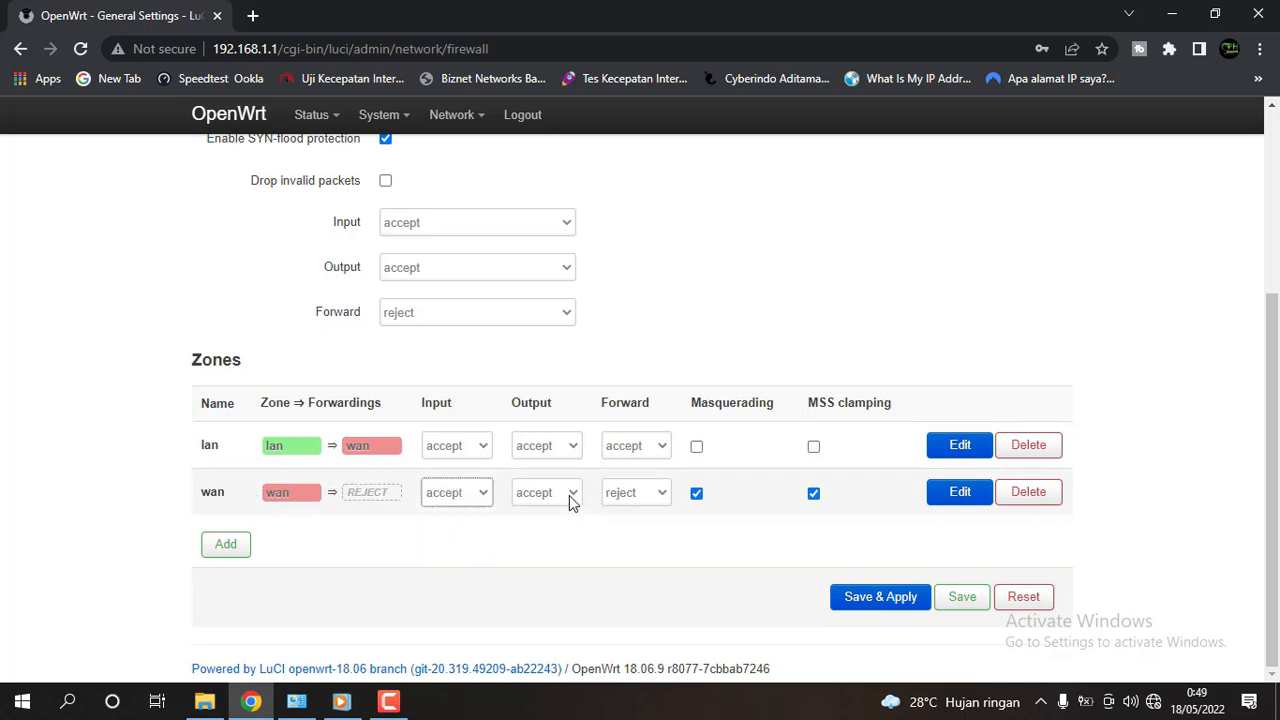
{"action": "left_click", "coordinate": [570, 500]}
{"action": "left_click", "coordinate": [571, 498]}
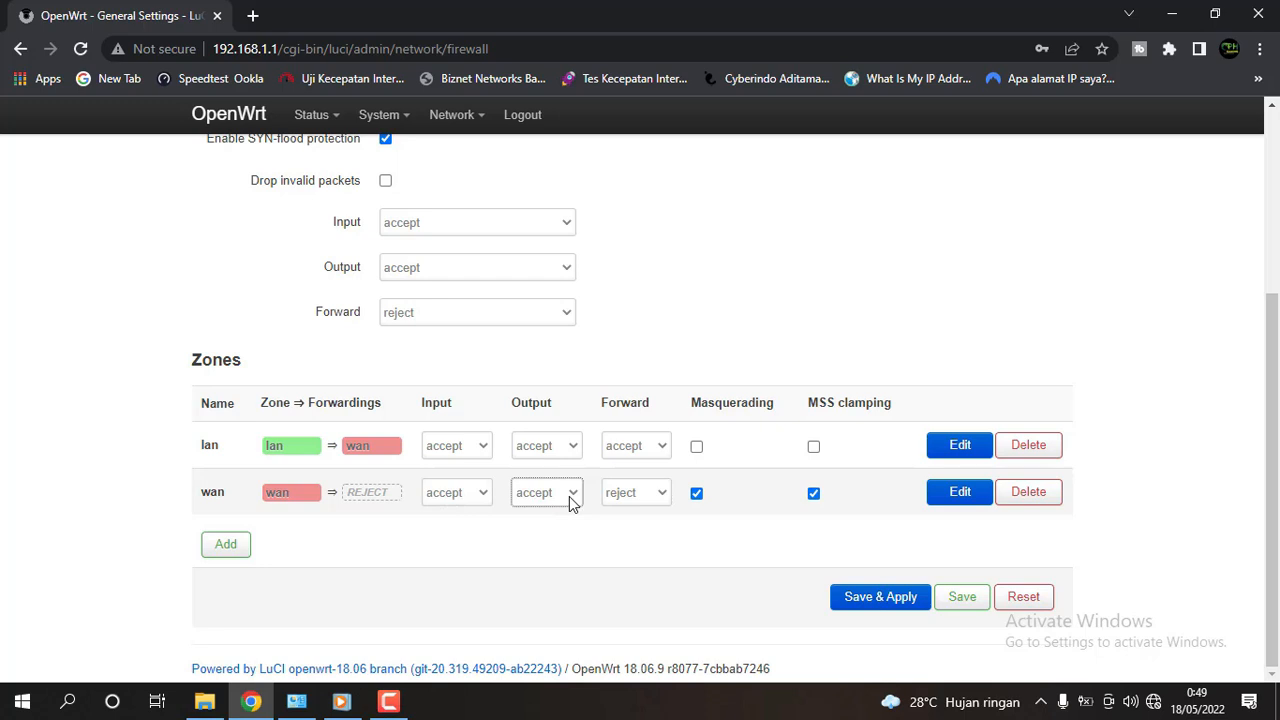
{"action": "left_click", "coordinate": [632, 500]}
{"action": "left_click", "coordinate": [634, 556]}
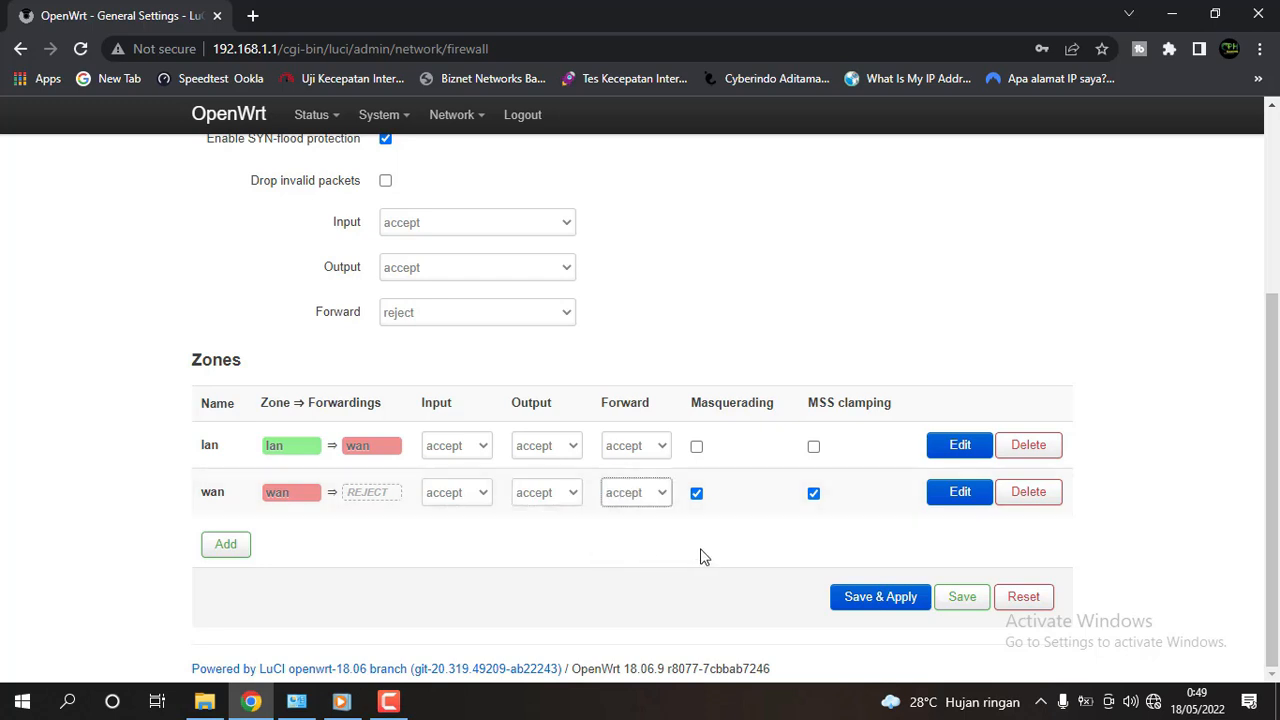
{"action": "left_click", "coordinate": [876, 603]}
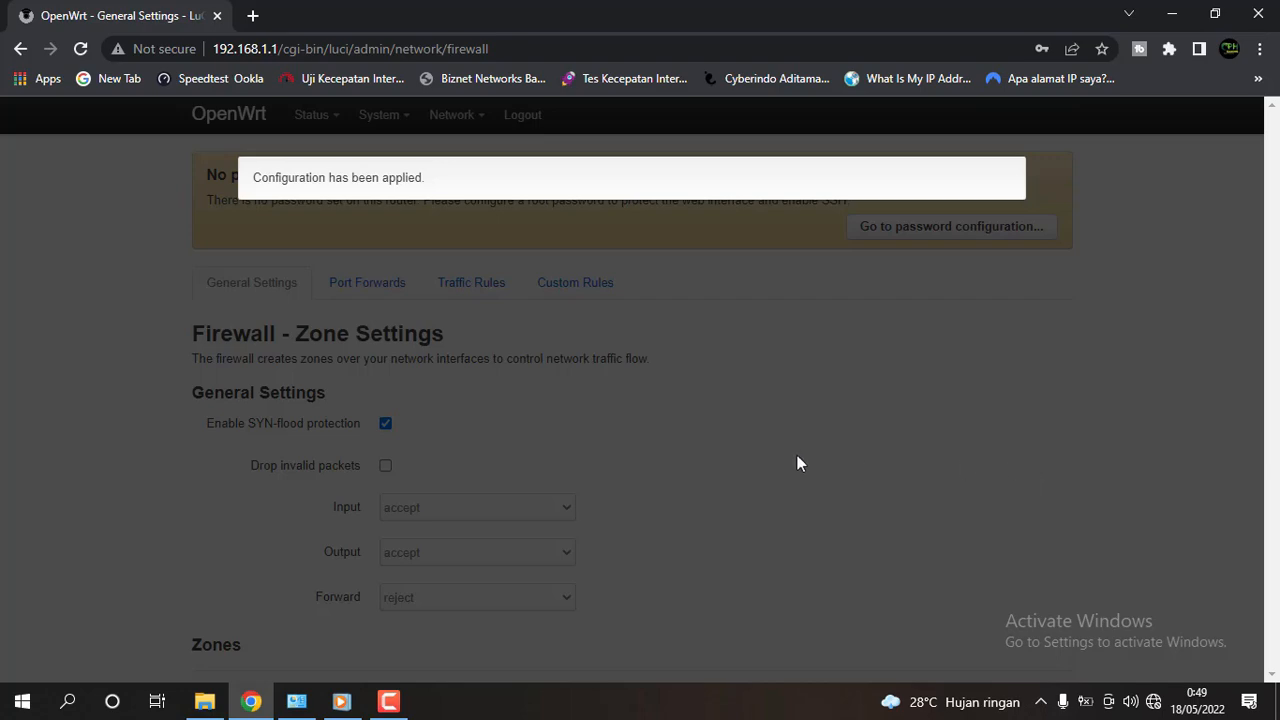
{"action": "scroll", "coordinate": [652, 390], "scroll_direction": "down", "scroll_amount": 1}
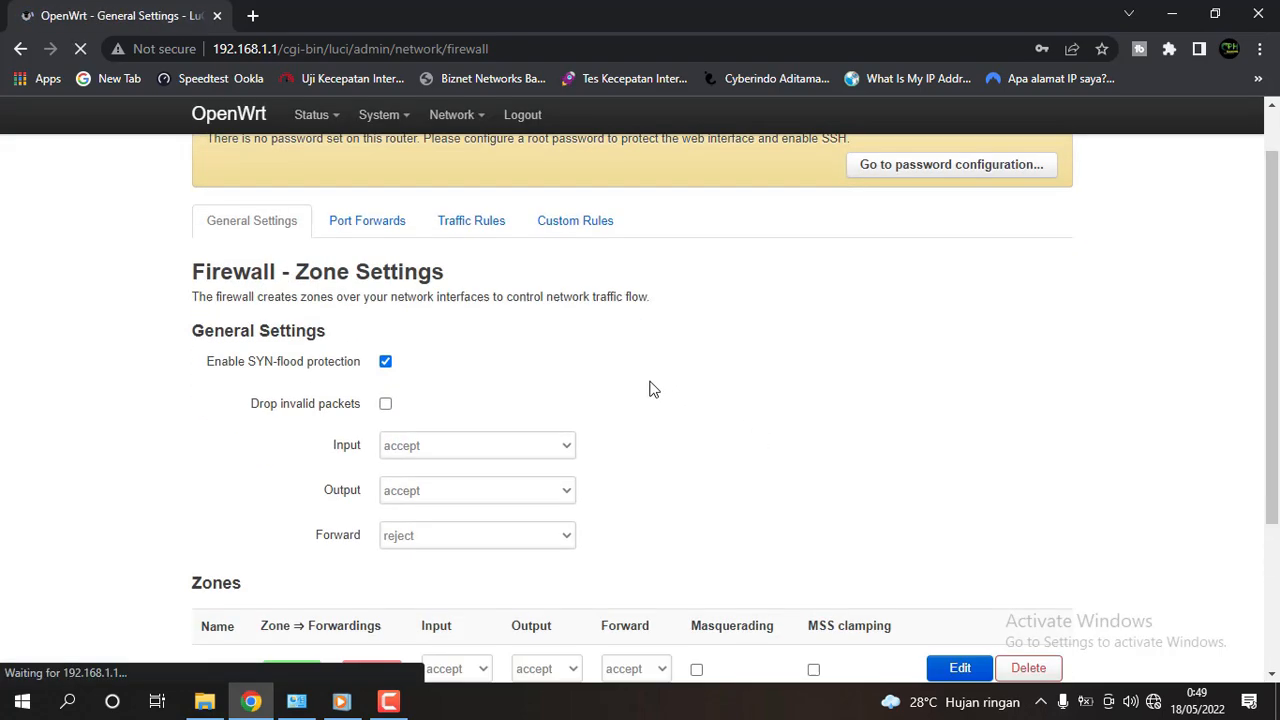
{"action": "scroll", "coordinate": [700, 395], "scroll_direction": "down", "scroll_amount": 3}
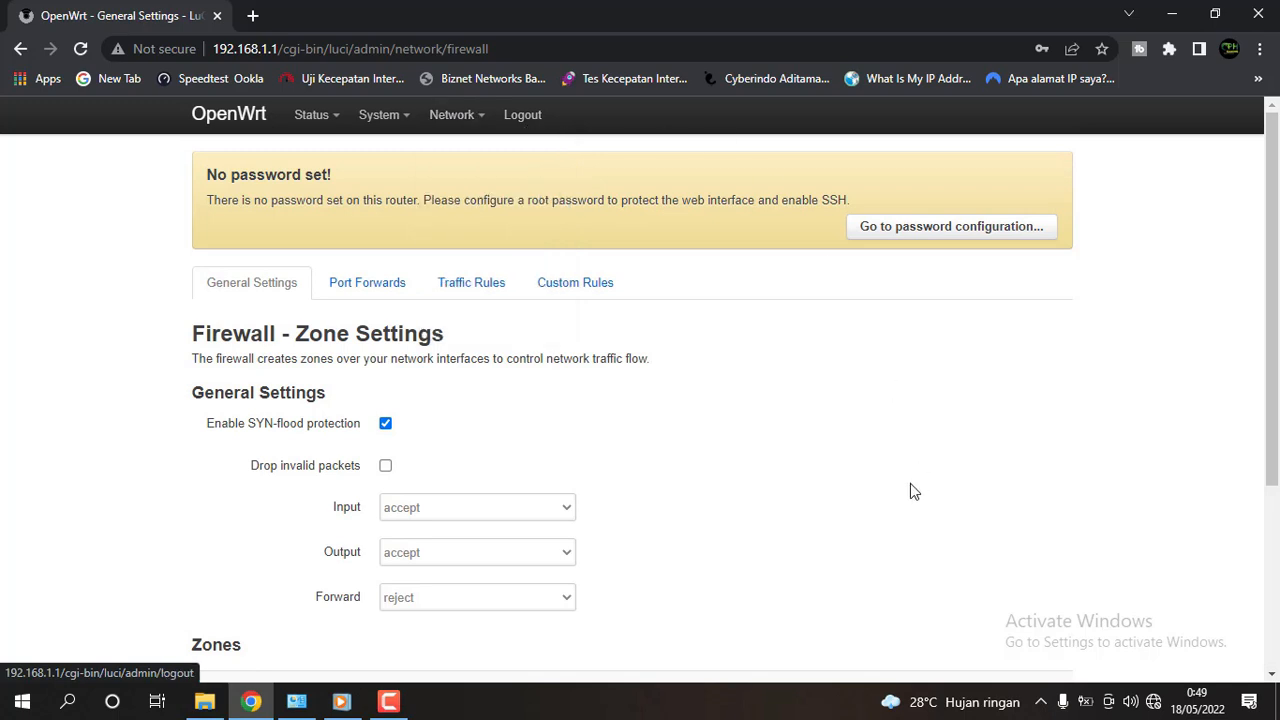
Open the Wireless overview and enable the disabled OpenWrt wireless network.
{"action": "mouse_move", "coordinate": [462, 120]}
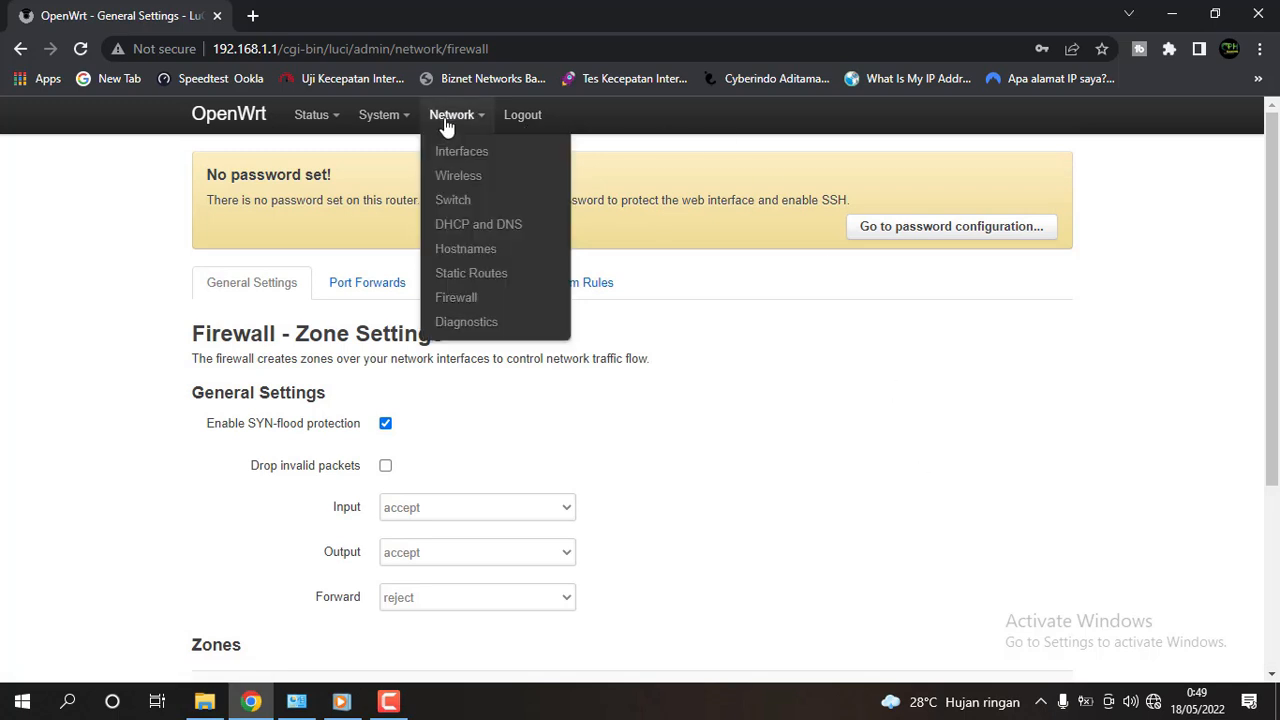
{"action": "left_click", "coordinate": [470, 177]}
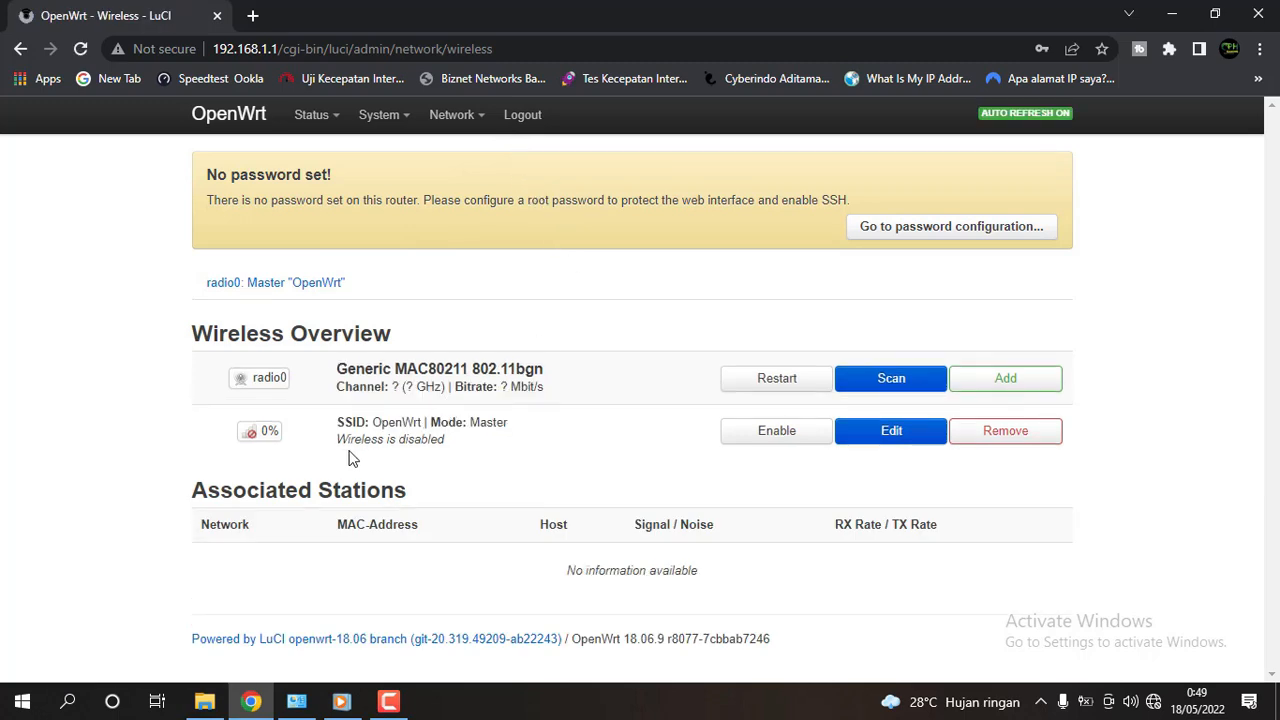
{"action": "left_click_drag", "start_coordinate": [335, 448], "coordinate": [448, 451]}
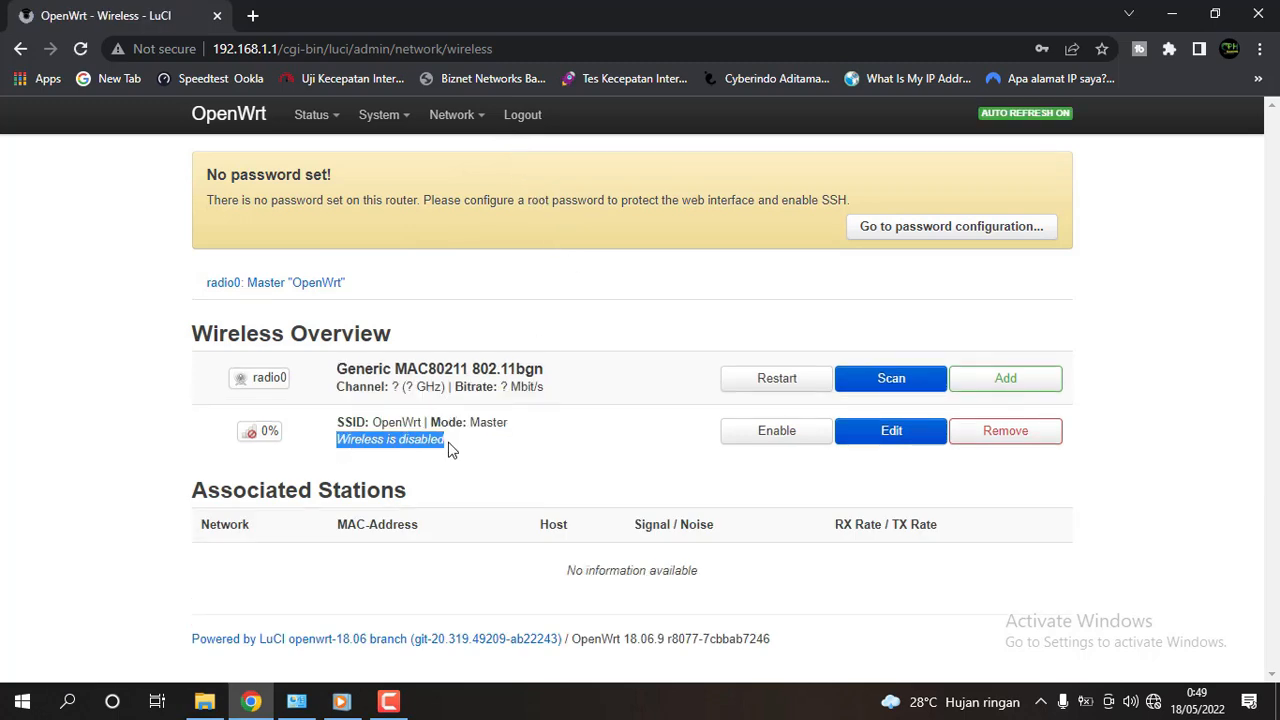
{"action": "left_click", "coordinate": [786, 446]}
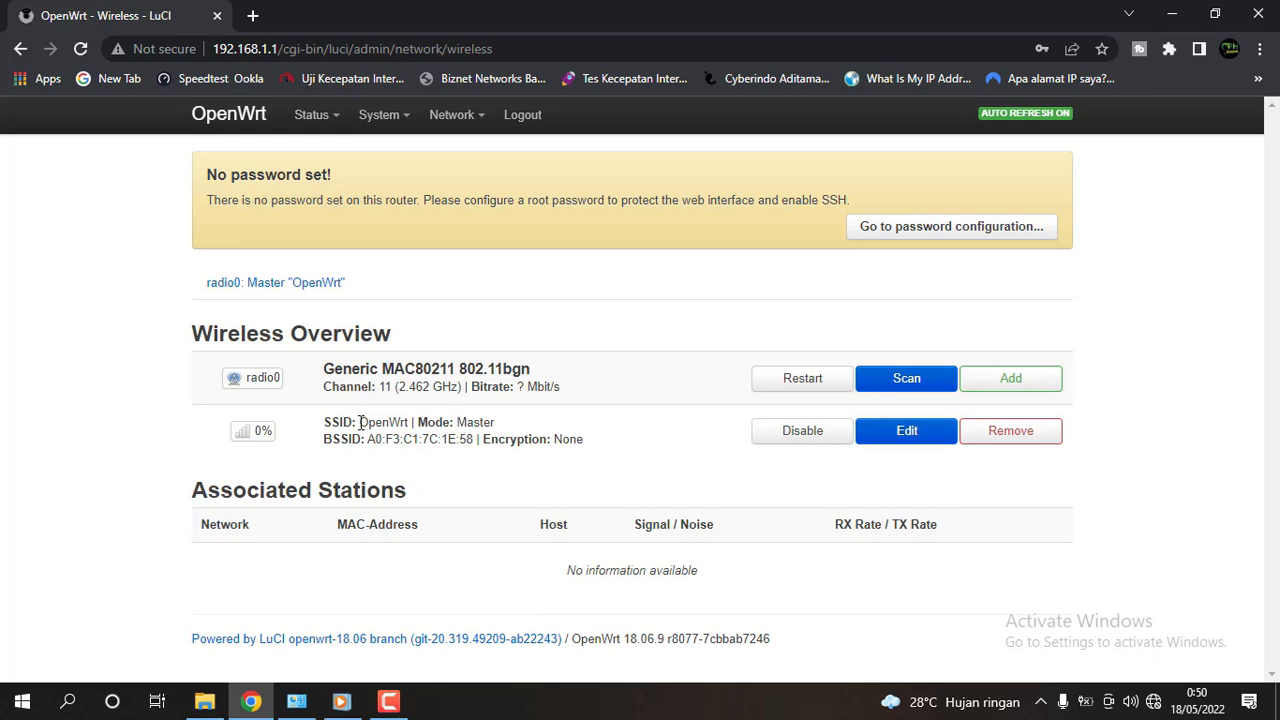
{"action": "left_click_drag", "start_coordinate": [360, 422], "coordinate": [322, 422]}
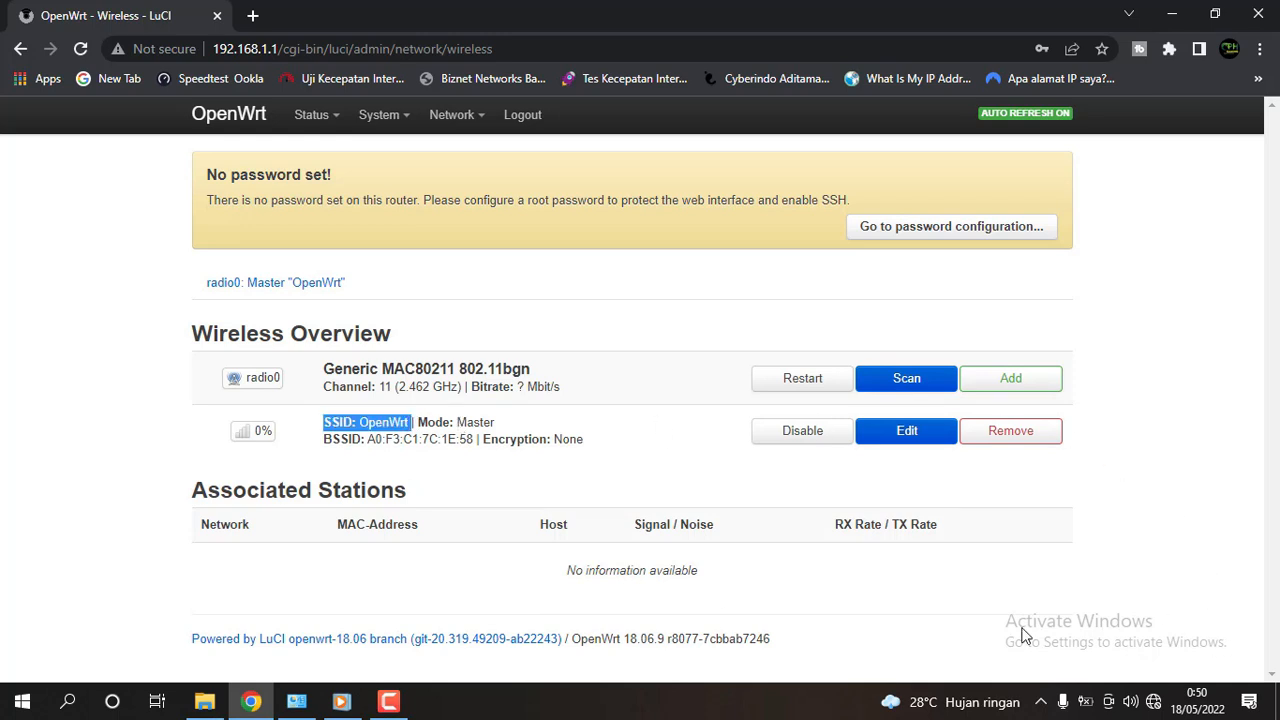
Browse the laptop's Wi-Fi list, then review the OpenWrt SSID's unencrypted setting.
{"action": "left_click", "coordinate": [1153, 702]}
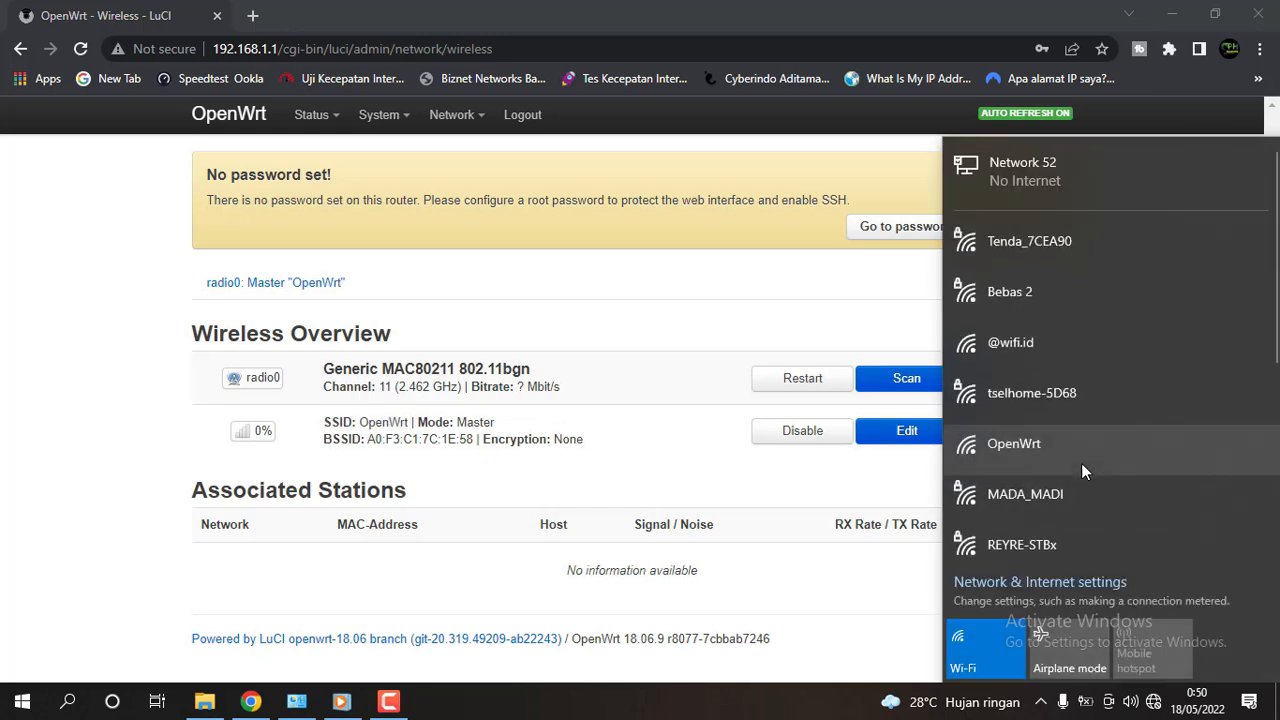
{"action": "scroll", "coordinate": [1081, 463], "scroll_direction": "down", "scroll_amount": 5}
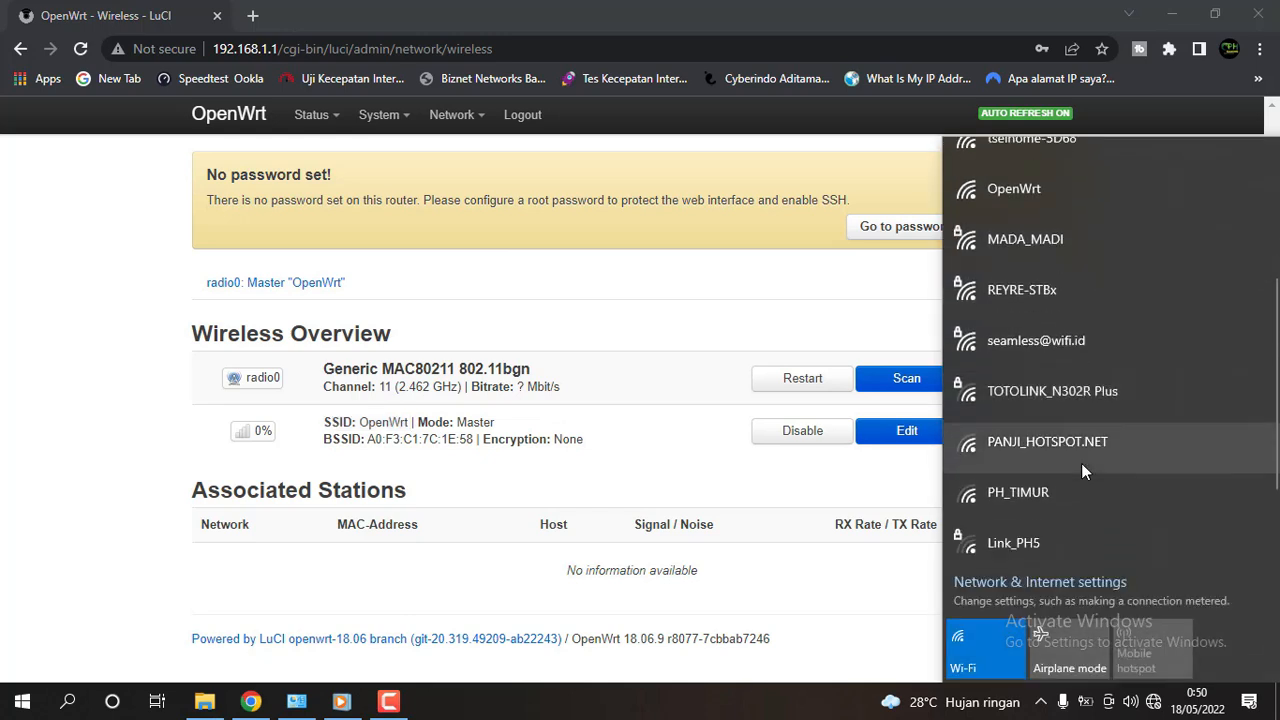
{"action": "scroll", "coordinate": [1081, 463], "scroll_direction": "down", "scroll_amount": 2}
{"action": "scroll", "coordinate": [1081, 463], "scroll_direction": "up", "scroll_amount": 5}
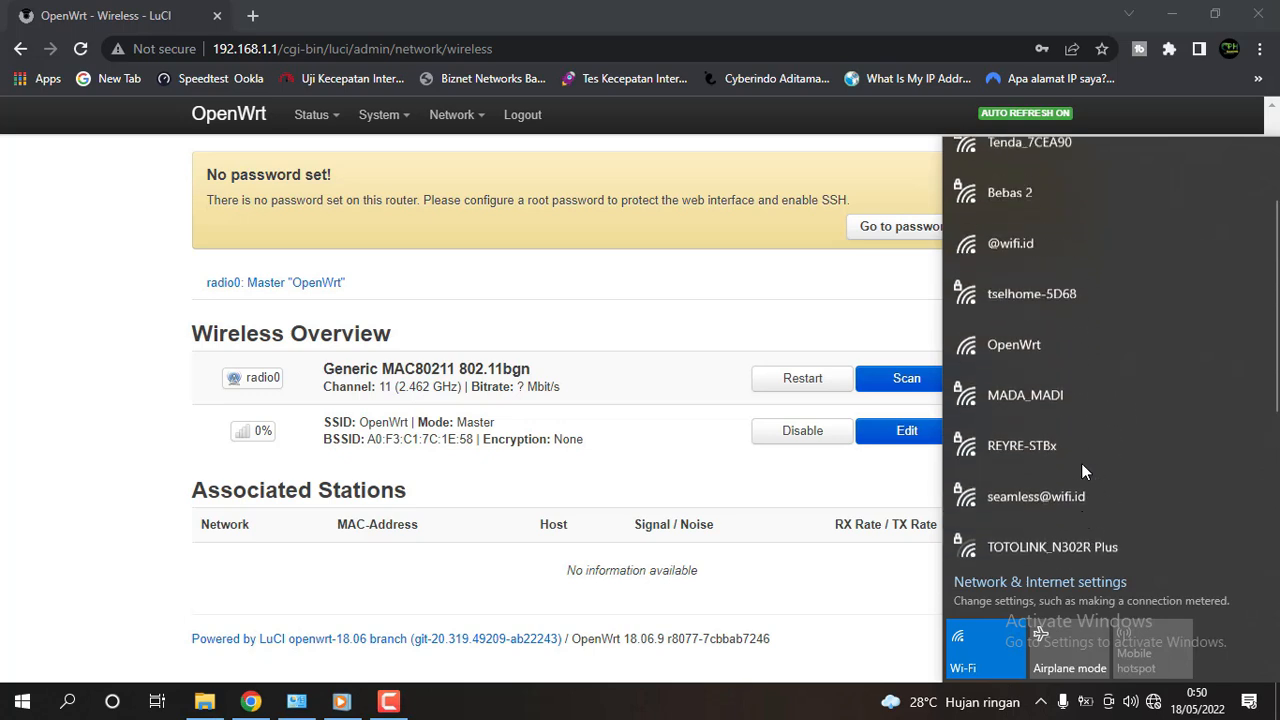
{"action": "scroll", "coordinate": [1030, 396], "scroll_direction": "up", "scroll_amount": 1}
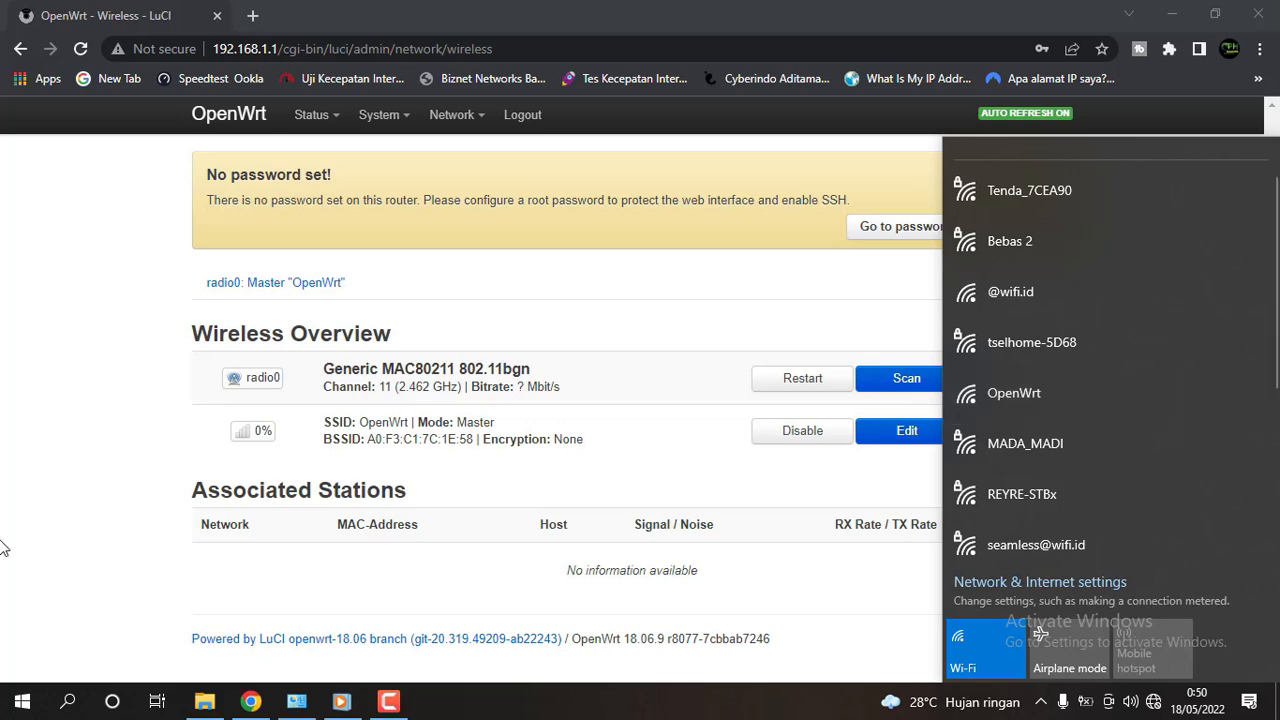
{"action": "left_click", "coordinate": [48, 515]}
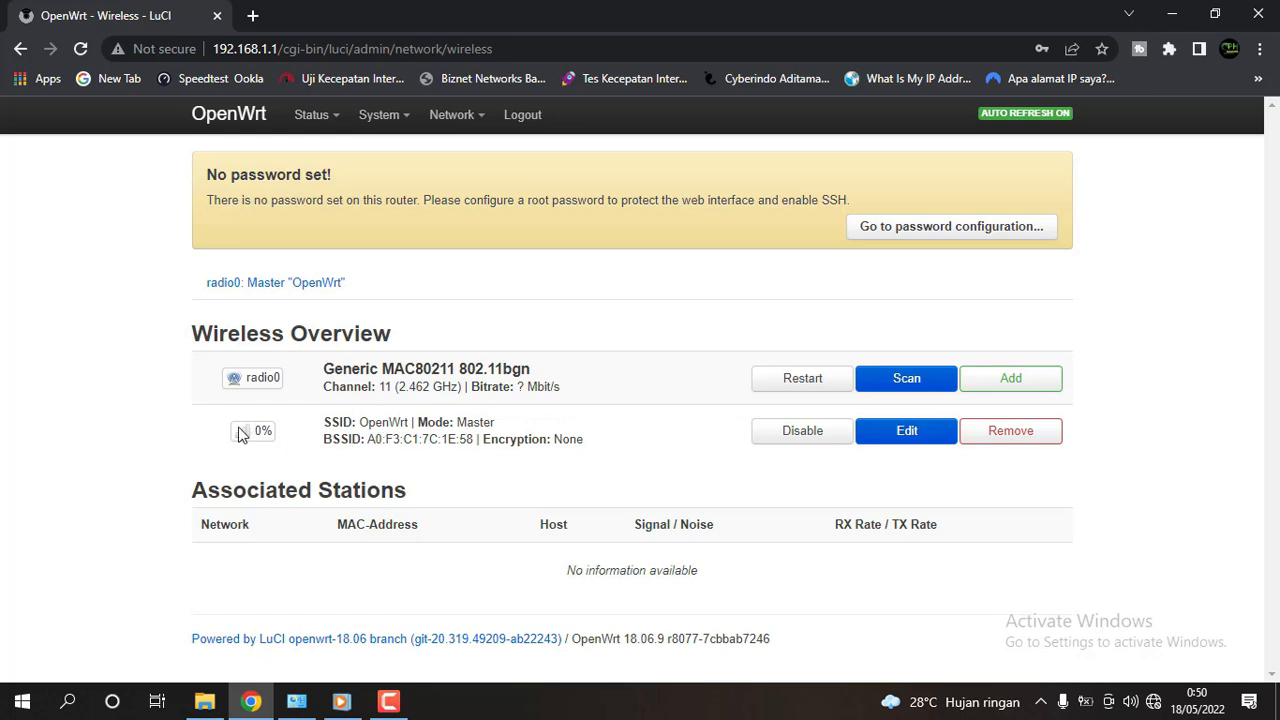
{"action": "left_click_drag", "start_coordinate": [326, 425], "coordinate": [718, 434]}
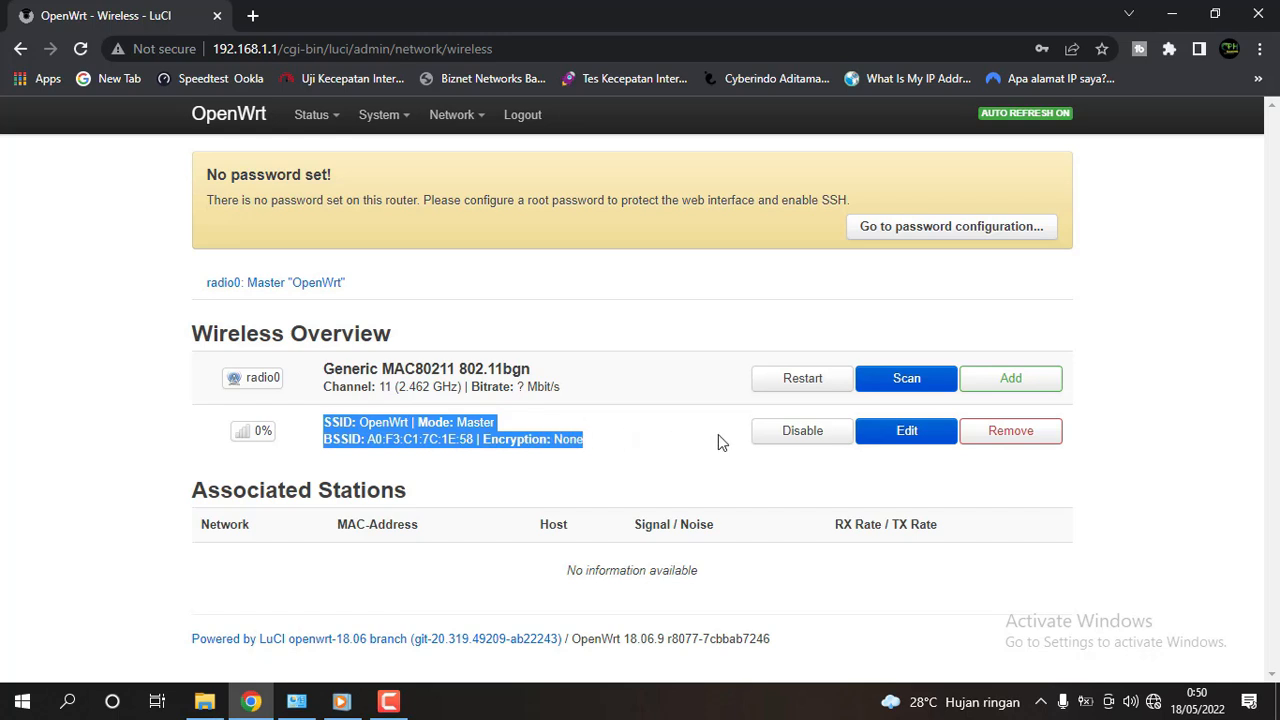
Open the OpenWrt wireless network's settings and select the current ESSID 'OpenWrt'.
{"action": "left_click", "coordinate": [913, 438]}
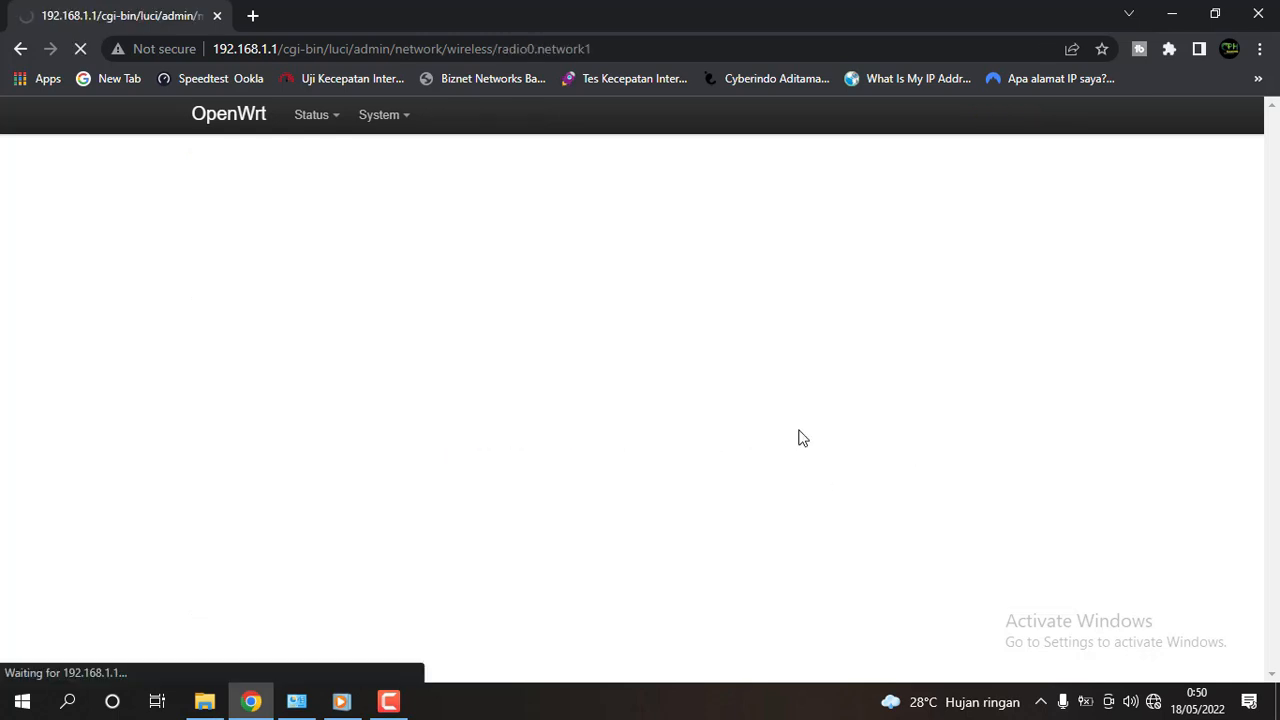
{"action": "scroll", "coordinate": [760, 435], "scroll_direction": "down", "scroll_amount": 1}
{"action": "scroll", "coordinate": [806, 420], "scroll_direction": "down", "scroll_amount": 1}
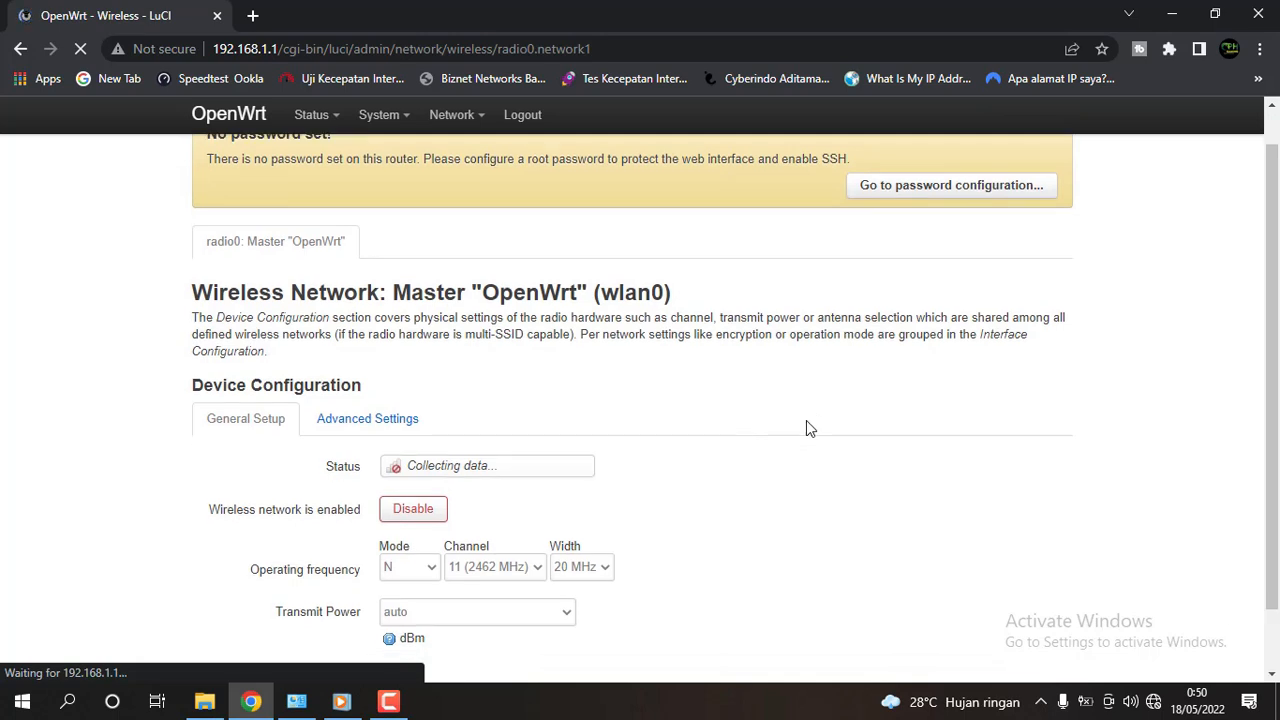
{"action": "scroll", "coordinate": [720, 451], "scroll_direction": "down", "scroll_amount": 3}
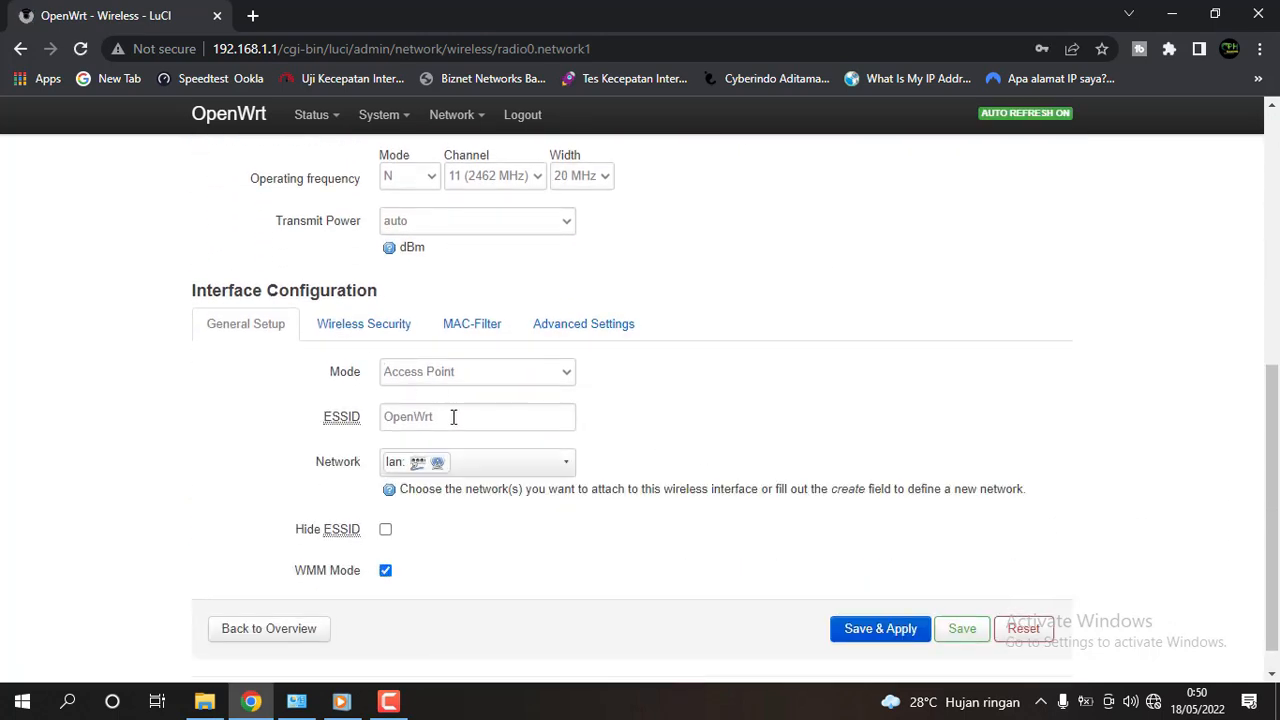
{"action": "left_click_drag", "start_coordinate": [453, 417], "coordinate": [345, 420]}
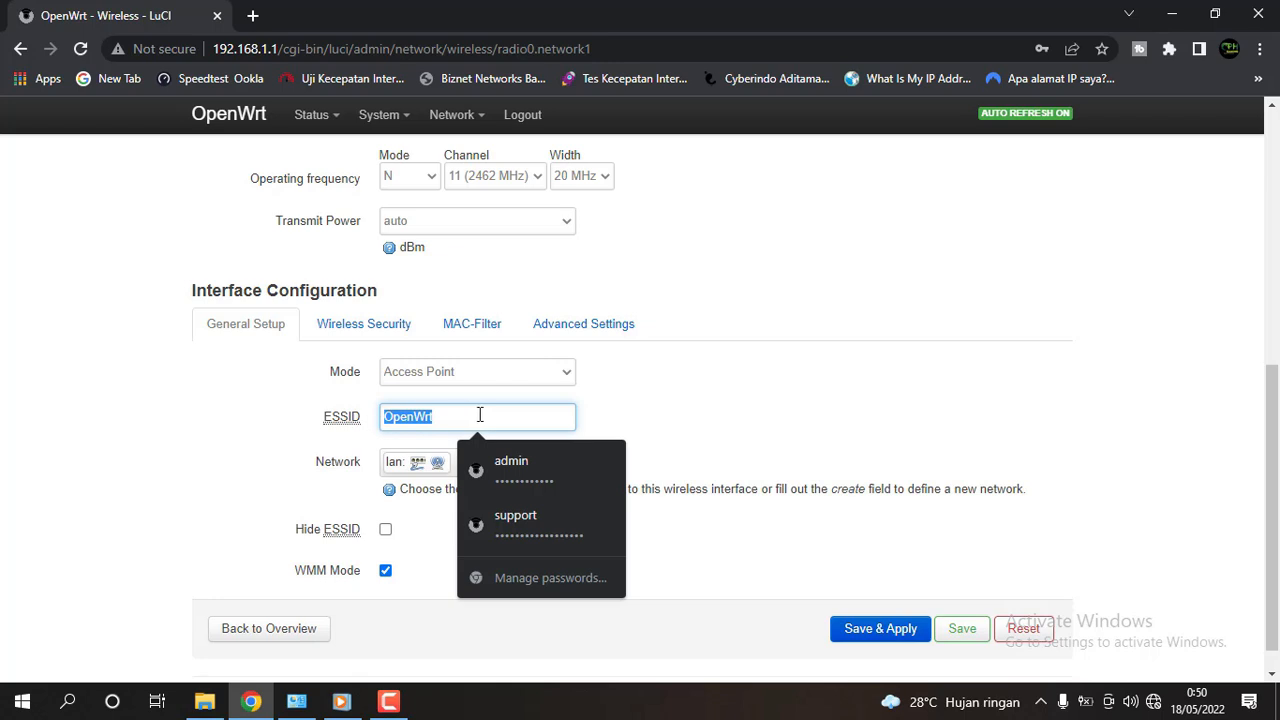
{"action": "left_click", "coordinate": [464, 413]}
{"action": "left_click_drag", "start_coordinate": [461, 412], "coordinate": [322, 420]}
Copy the router's model name TP-Link TL-WR740N from Status > Overview in a new tab.
{"action": "mouse_move", "coordinate": [327, 124]}
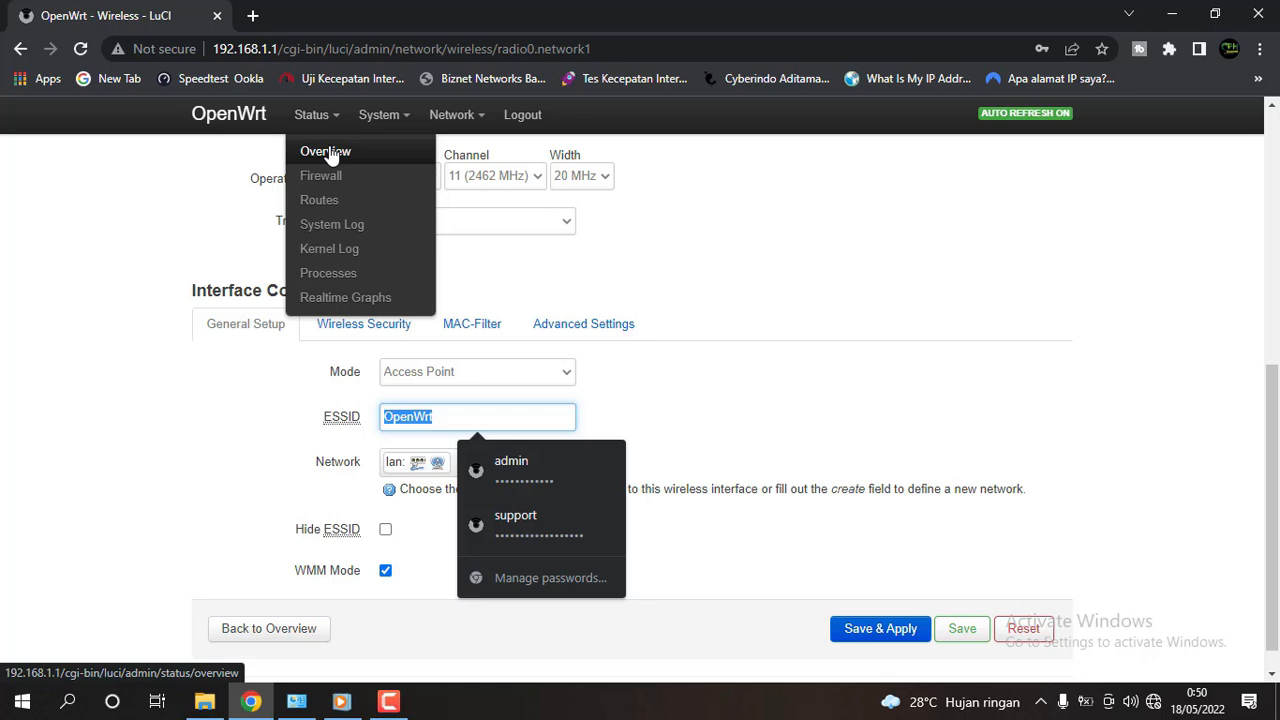
{"action": "right_click", "coordinate": [331, 160]}
{"action": "left_click", "coordinate": [361, 165]}
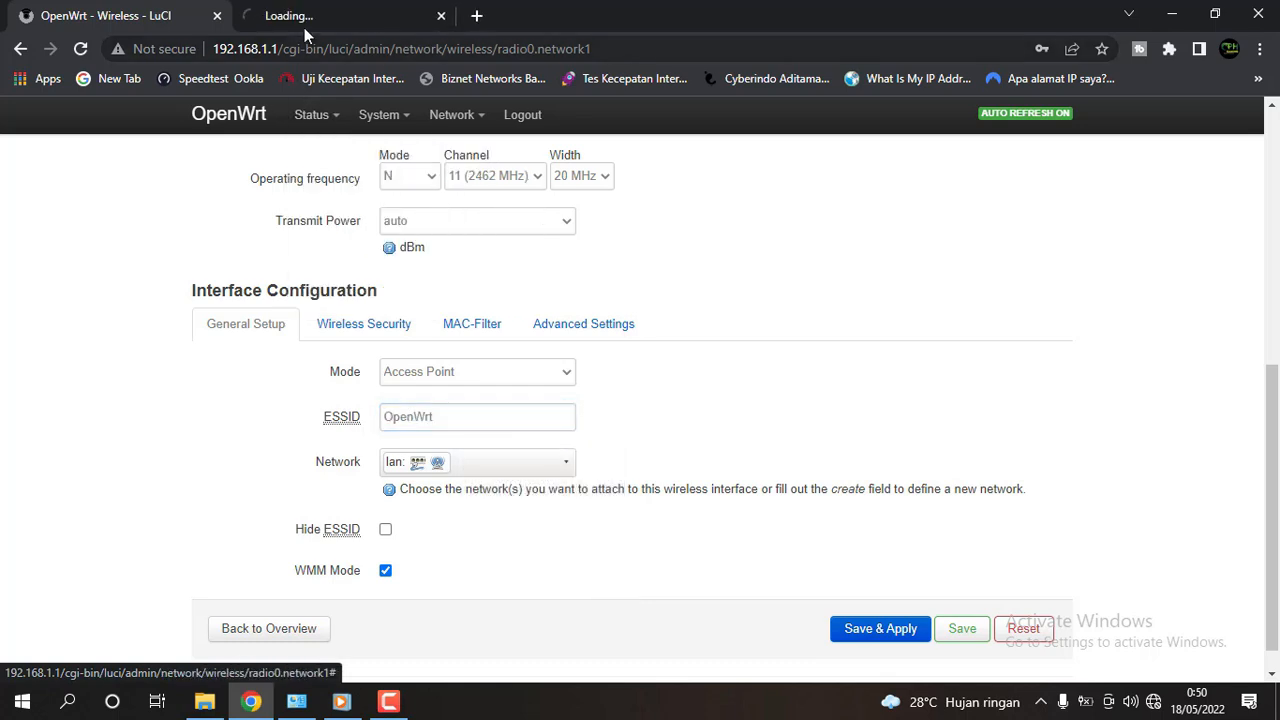
{"action": "left_click", "coordinate": [310, 16]}
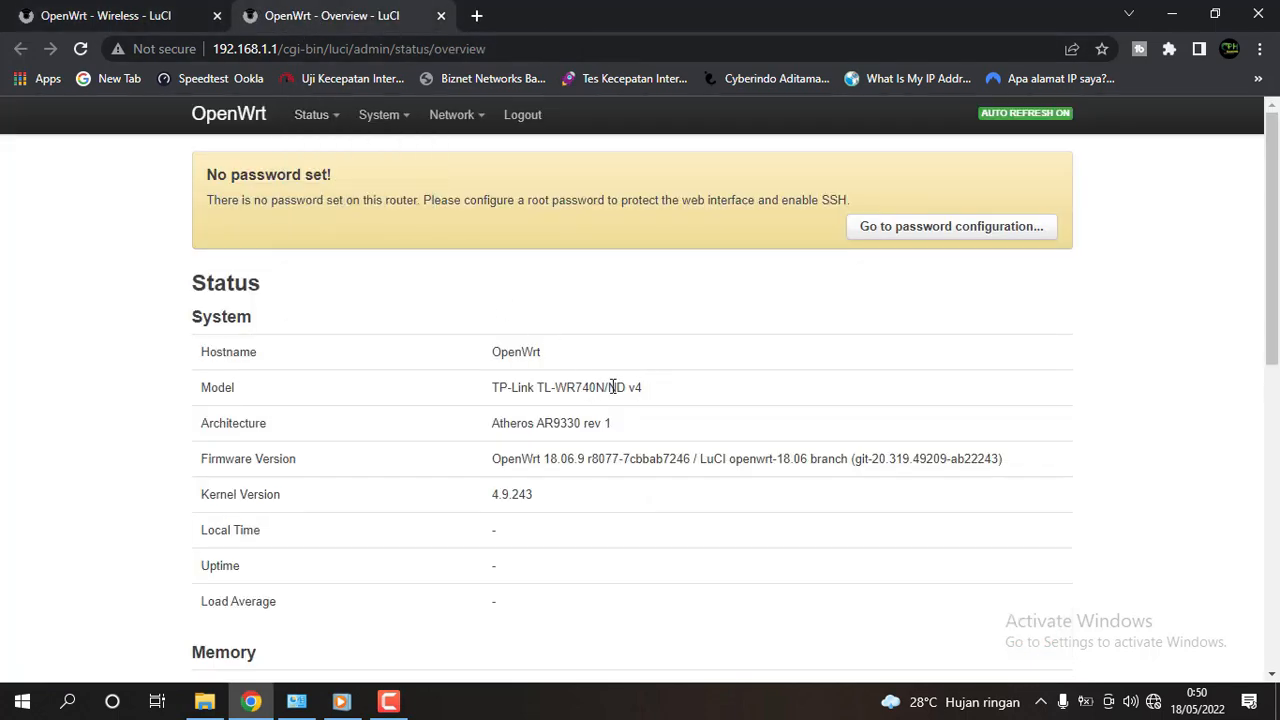
{"action": "left_click_drag", "start_coordinate": [606, 387], "coordinate": [493, 388]}
{"action": "right_click", "coordinate": [532, 386]}
{"action": "left_click", "coordinate": [560, 387]}
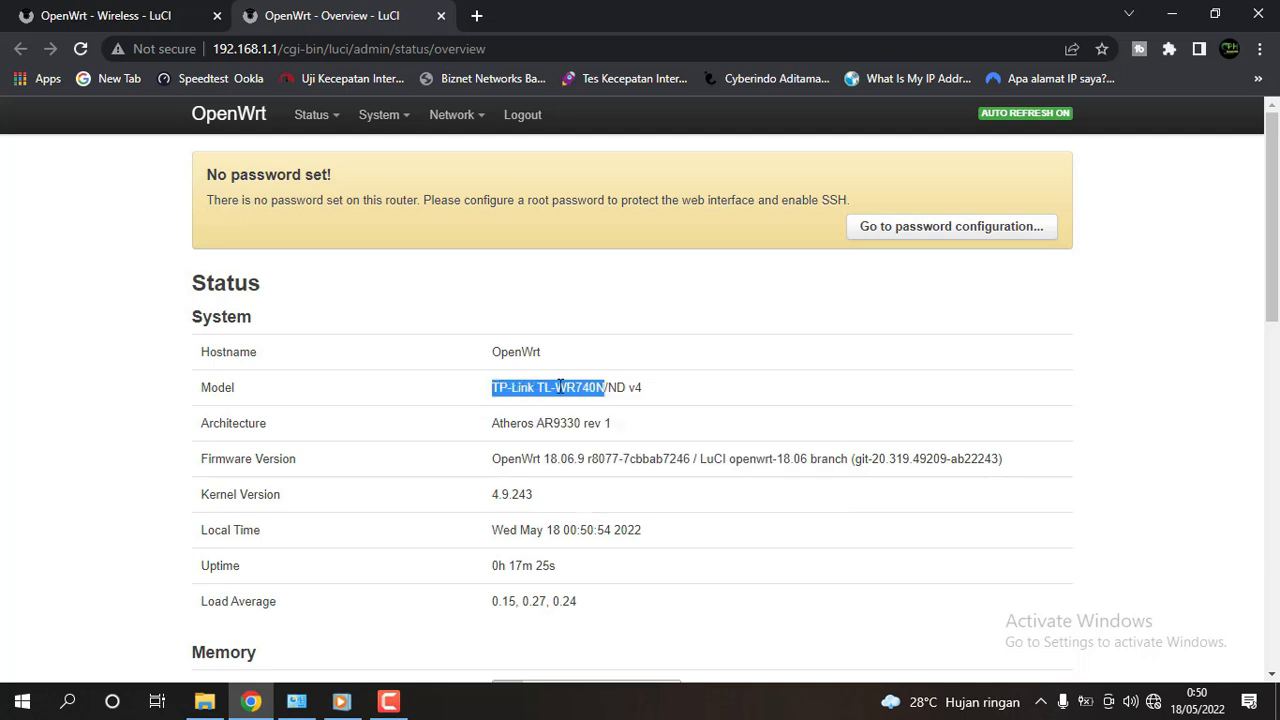
{"action": "left_click", "coordinate": [441, 15]}
Replace the ESSID with the pasted TP-Link TL-WR740N, check it, and save.
{"action": "double_click", "coordinate": [440, 417]}
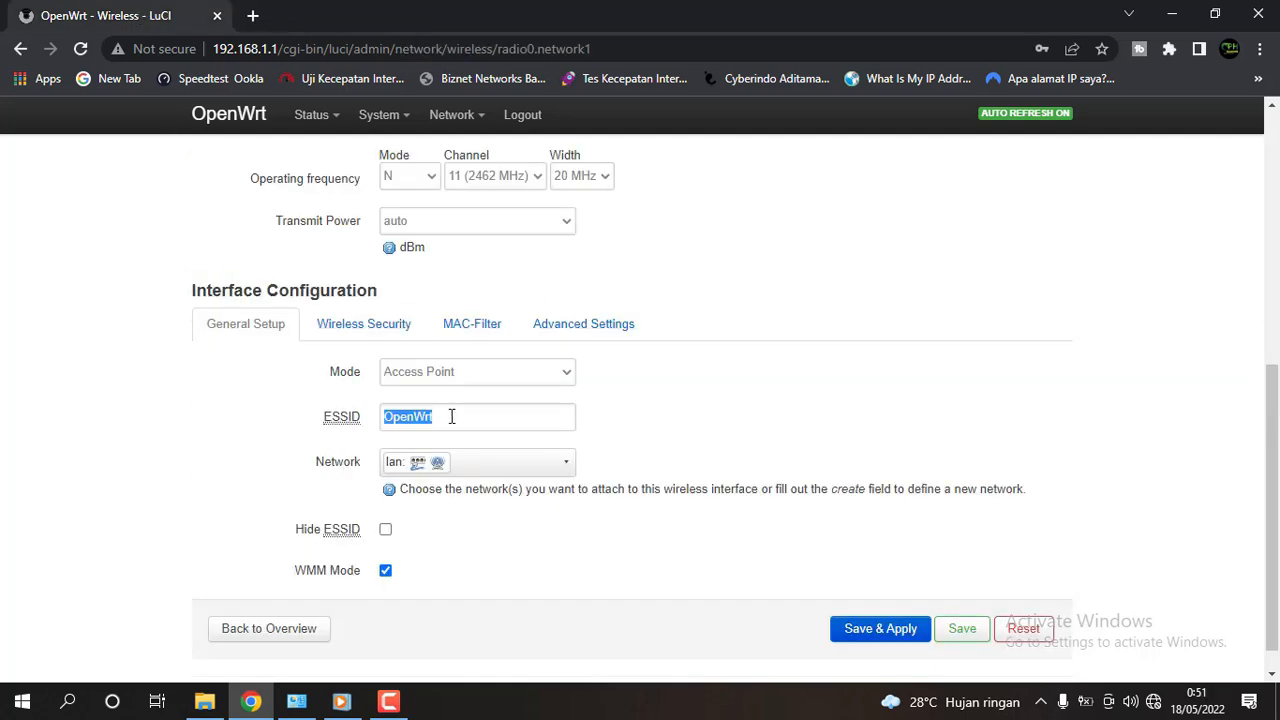
{"action": "right_click", "coordinate": [427, 422]}
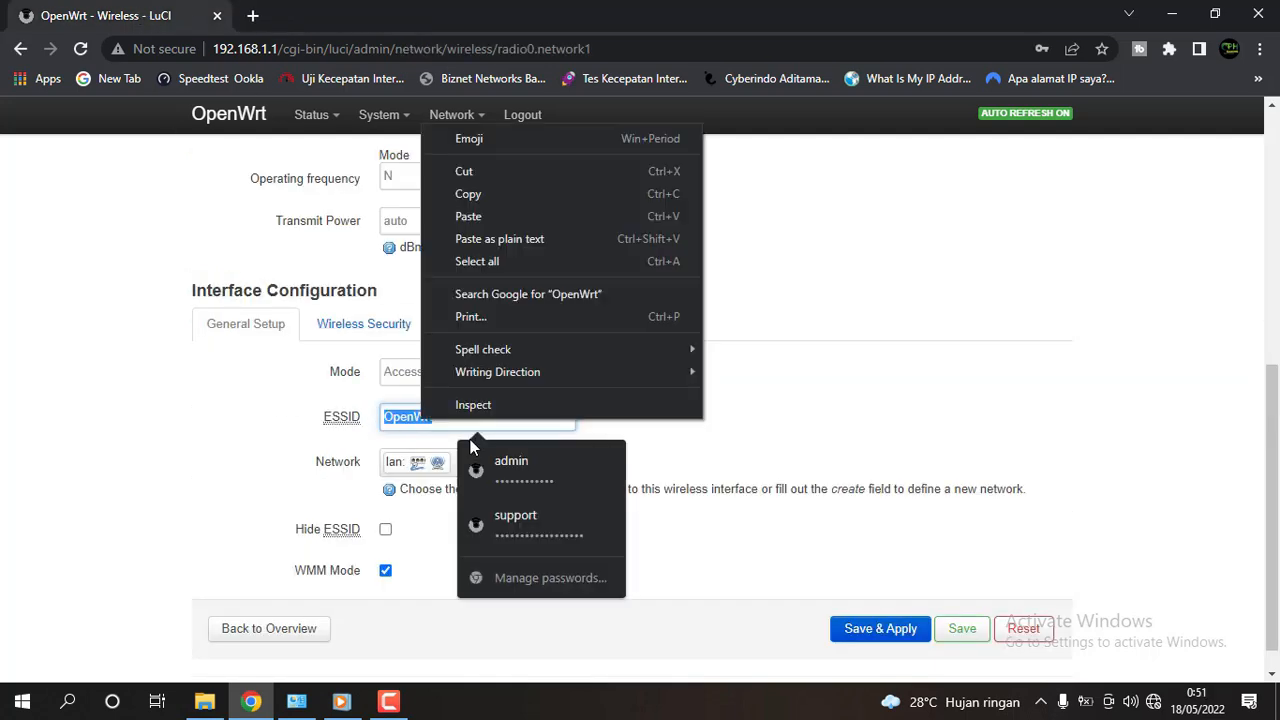
{"action": "left_click", "coordinate": [490, 214]}
{"action": "left_click", "coordinate": [815, 470]}
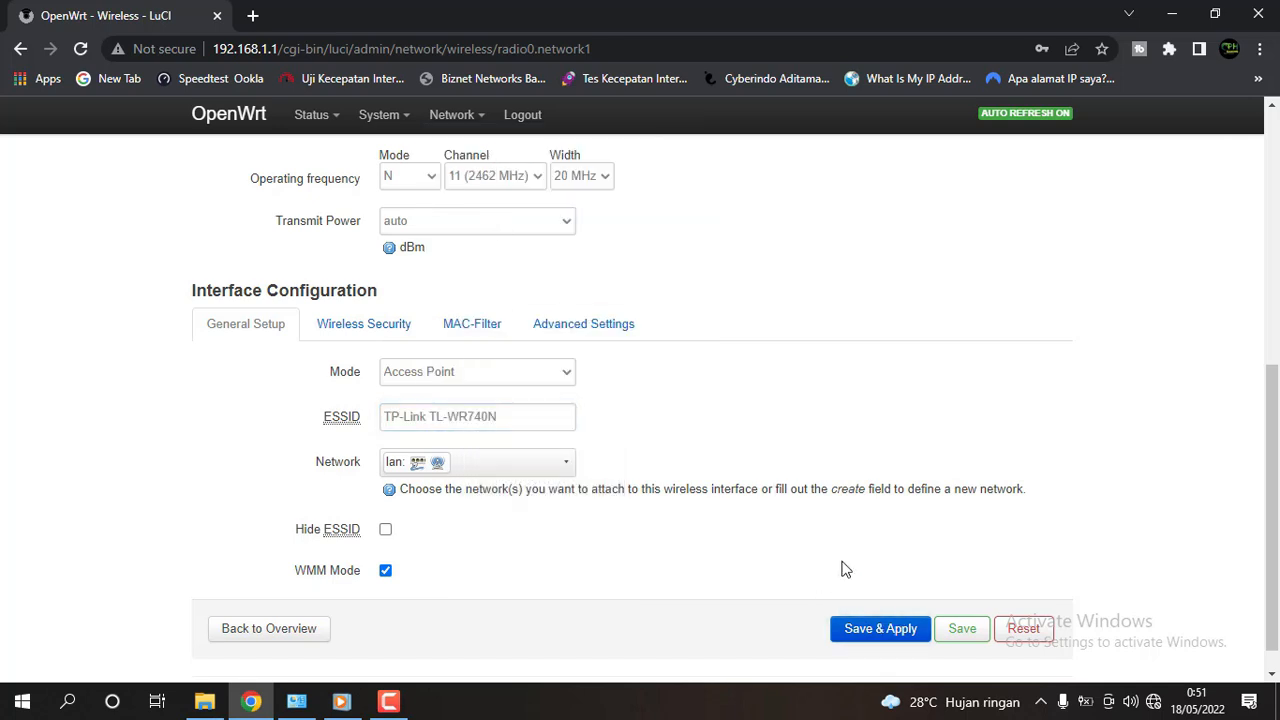
{"action": "left_click_drag", "start_coordinate": [512, 424], "coordinate": [285, 440]}
{"action": "left_click", "coordinate": [540, 418]}
{"action": "left_click_drag", "start_coordinate": [551, 414], "coordinate": [346, 434]}
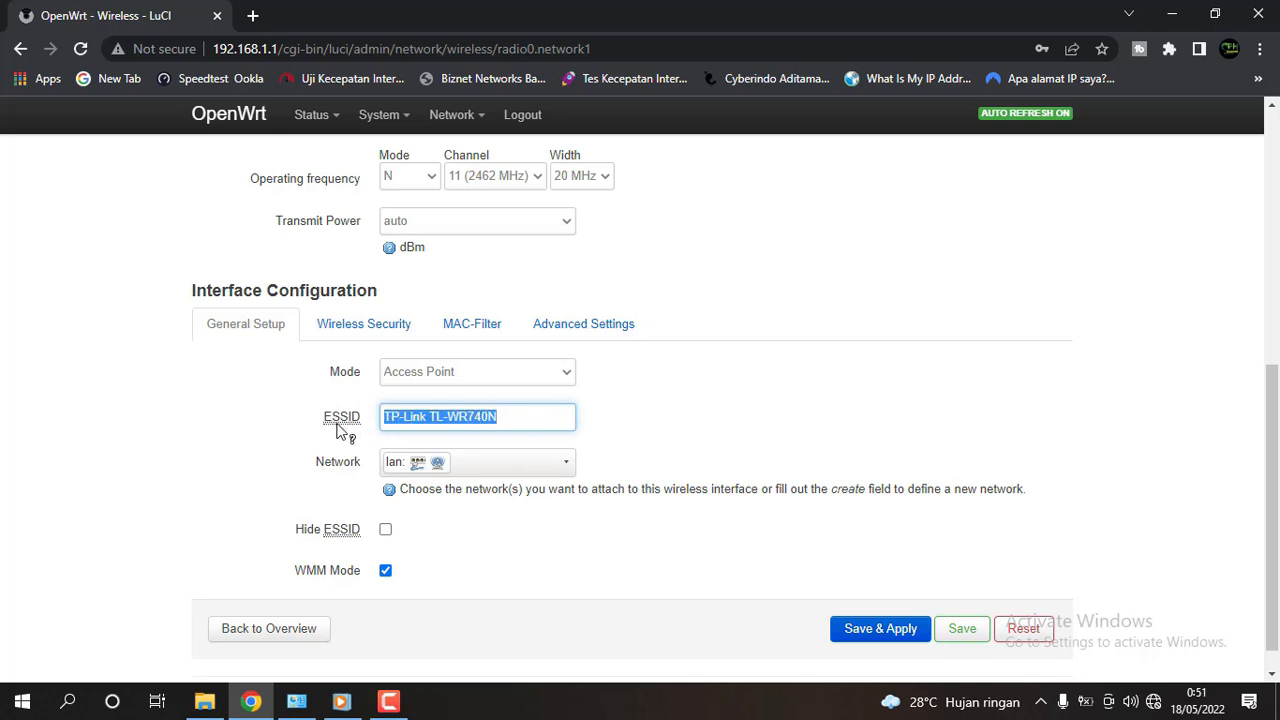
{"action": "left_click", "coordinate": [529, 416]}
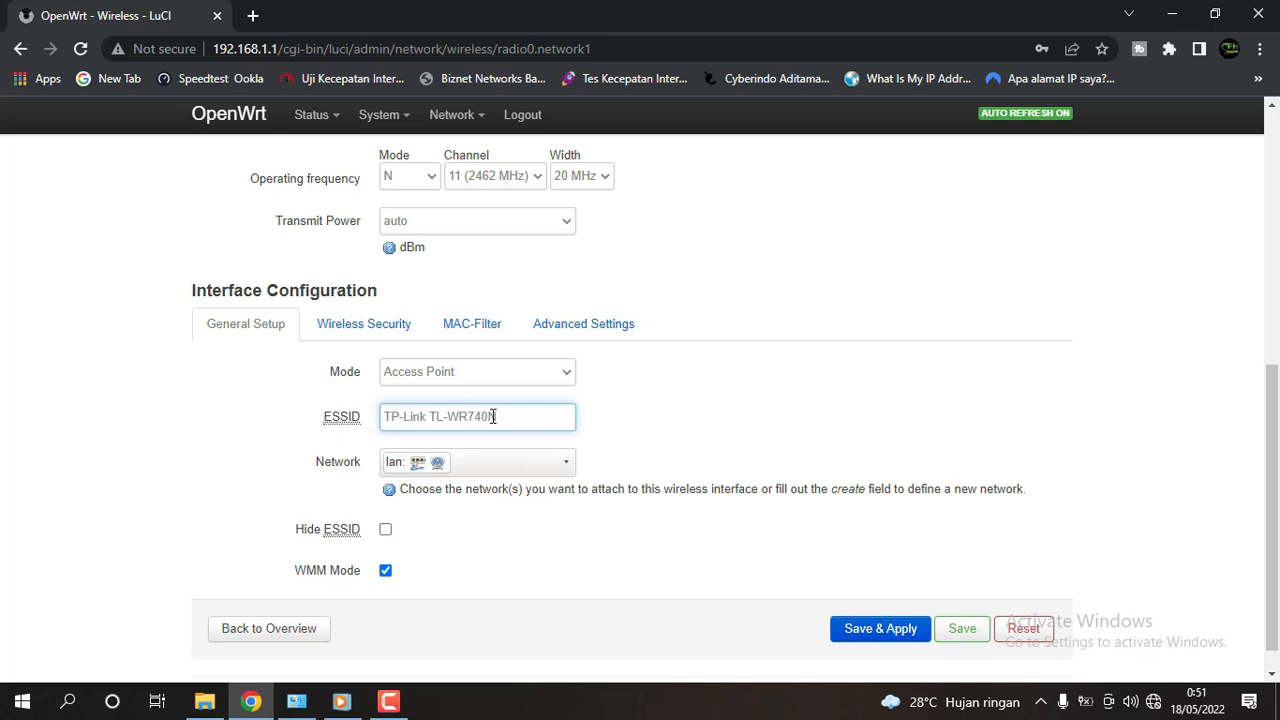
{"action": "left_click_drag", "start_coordinate": [493, 416], "coordinate": [306, 420]}
{"action": "left_click", "coordinate": [551, 417]}
{"action": "left_click", "coordinate": [775, 422]}
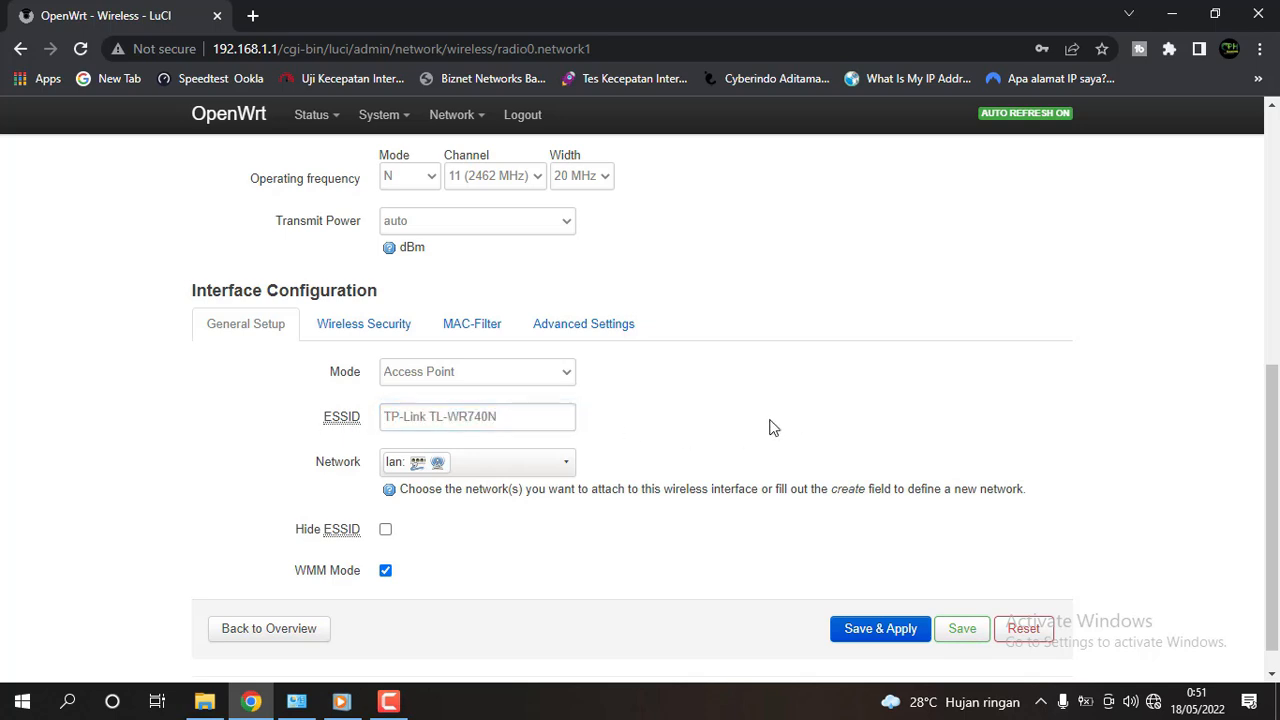
{"action": "left_click", "coordinate": [975, 632]}
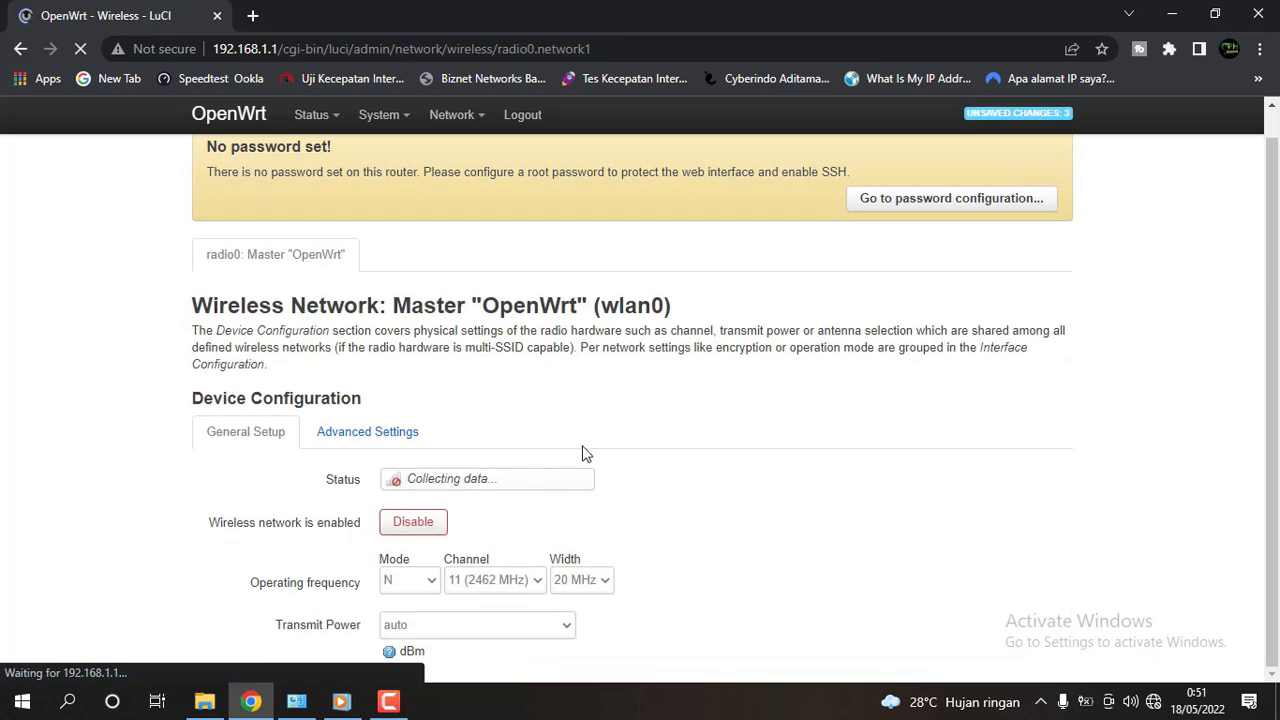
Set the wireless network's encryption to WPA2-PSK under Wireless Security.
{"action": "scroll", "coordinate": [620, 455], "scroll_direction": "down", "scroll_amount": 4}
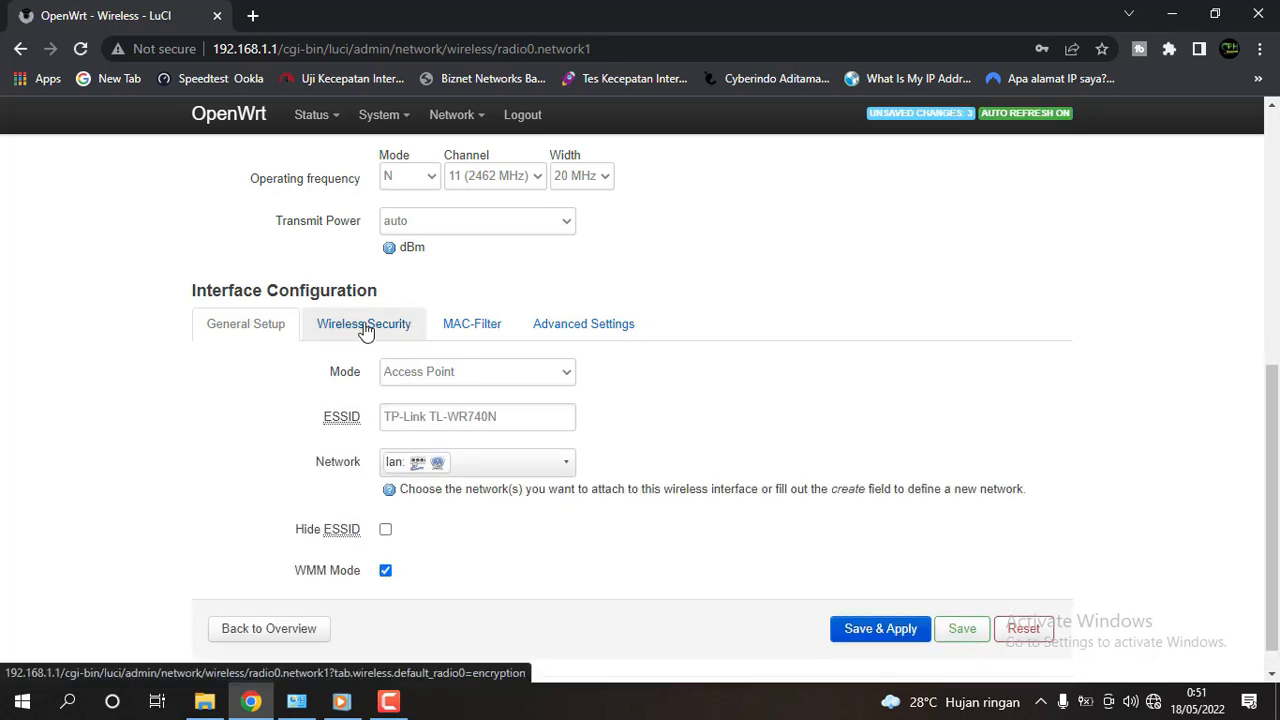
{"action": "left_click", "coordinate": [365, 325]}
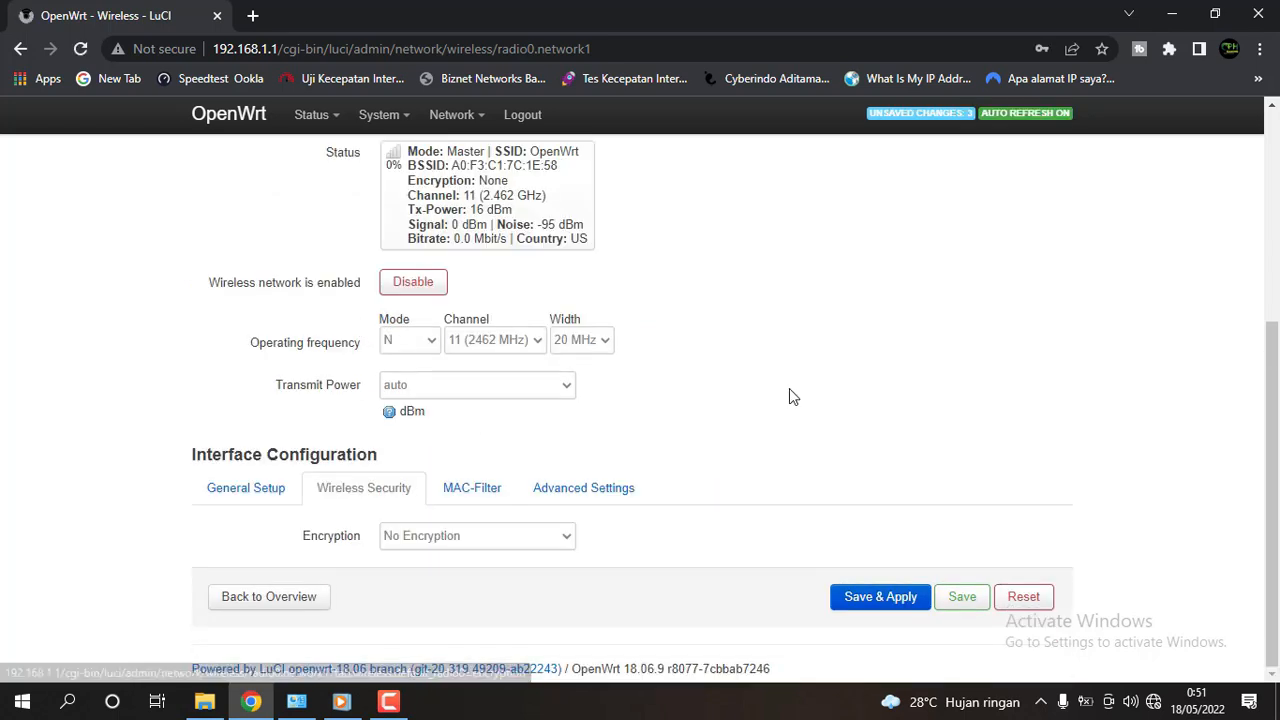
{"action": "left_click", "coordinate": [566, 536]}
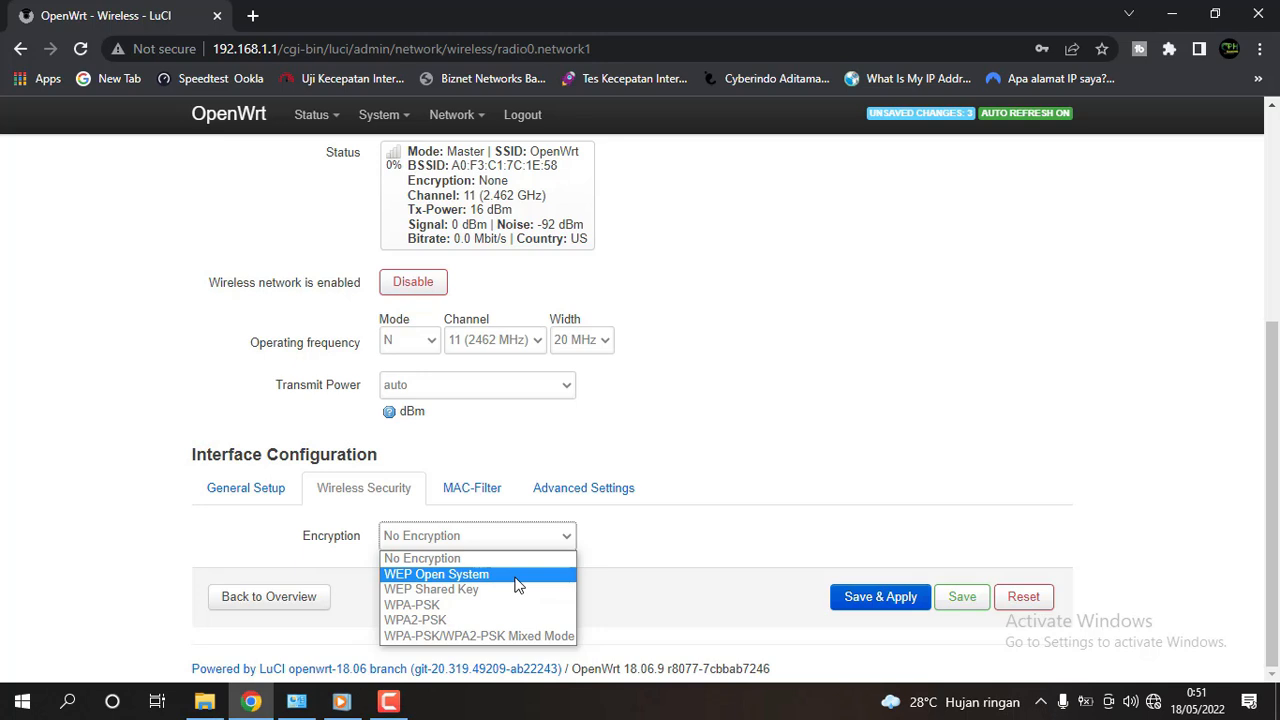
{"action": "left_click", "coordinate": [686, 509]}
{"action": "left_click", "coordinate": [548, 540]}
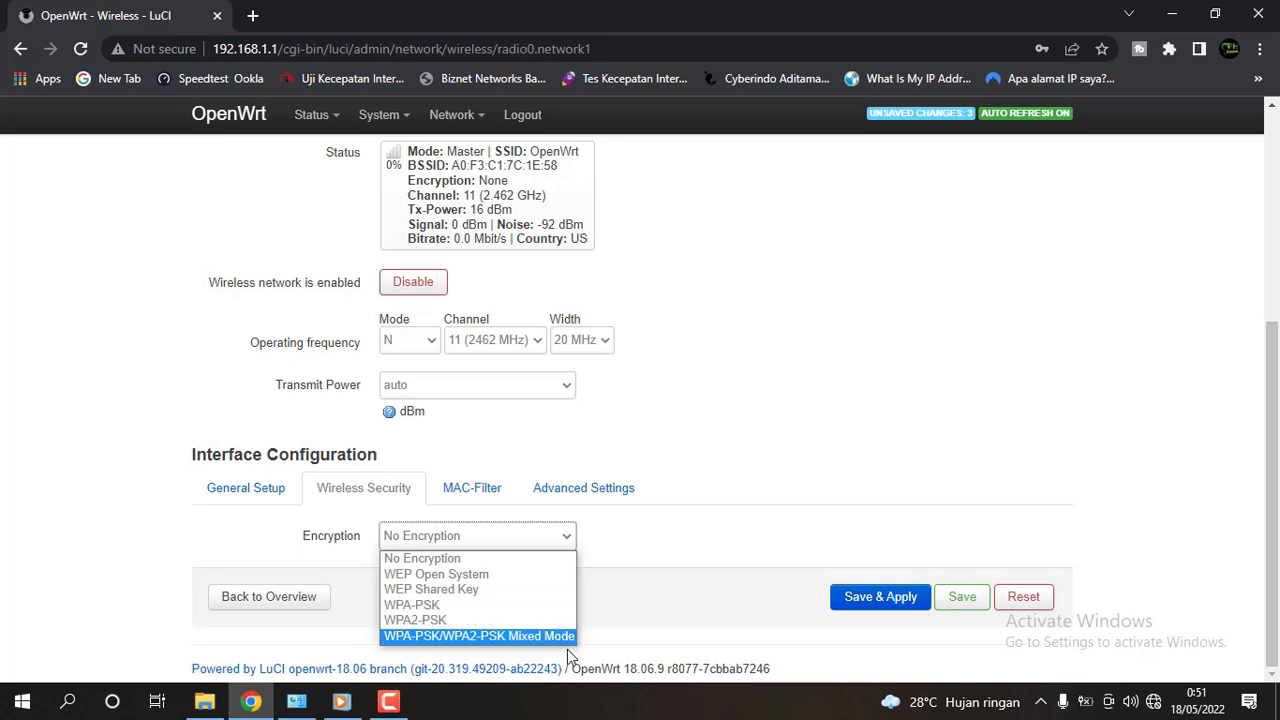
{"action": "left_click", "coordinate": [484, 620]}
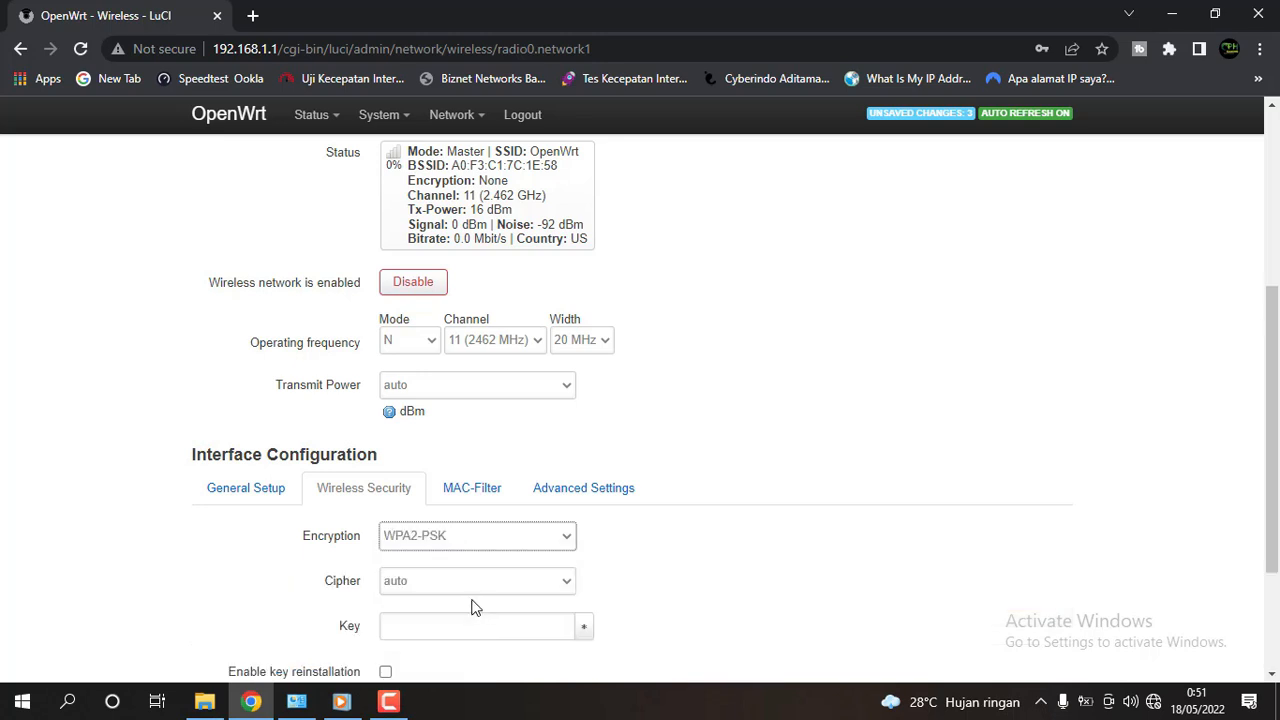
Enter the Wi-Fi network key and reveal it to verify.
{"action": "scroll", "coordinate": [478, 600], "scroll_direction": "down", "scroll_amount": 2}
{"action": "left_click", "coordinate": [395, 444]}
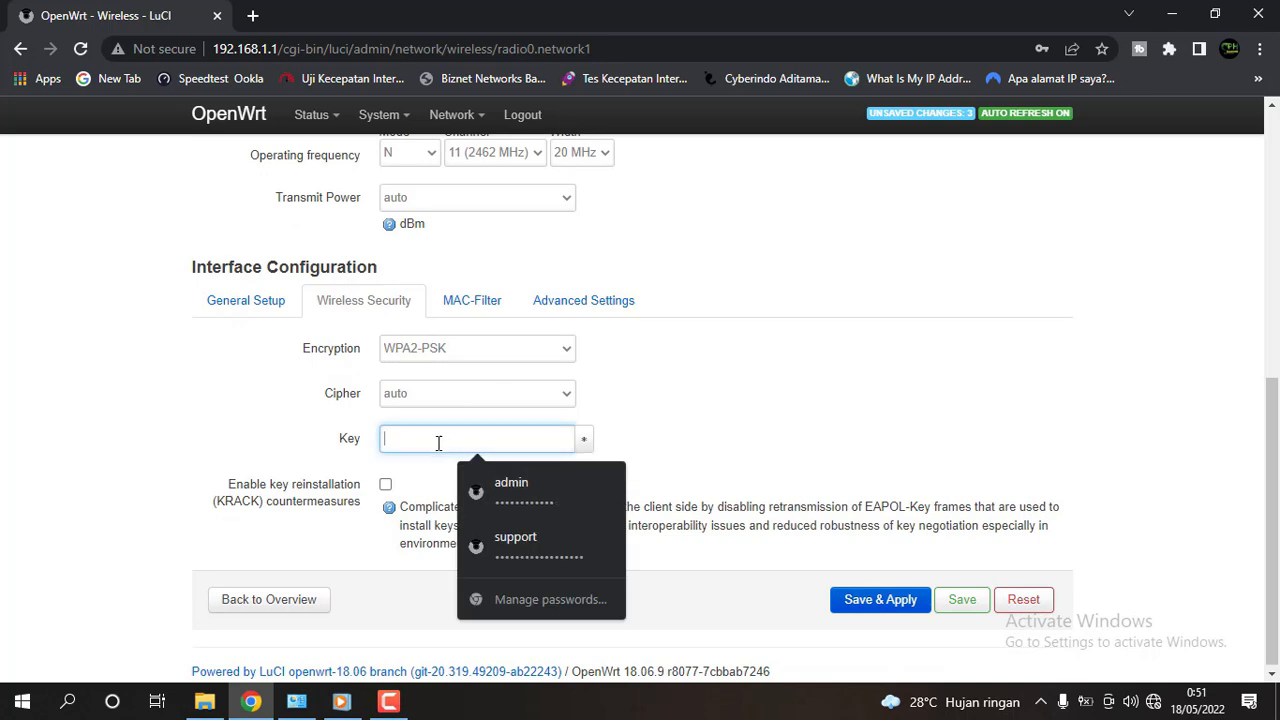
{"action": "type", "text": "••"}
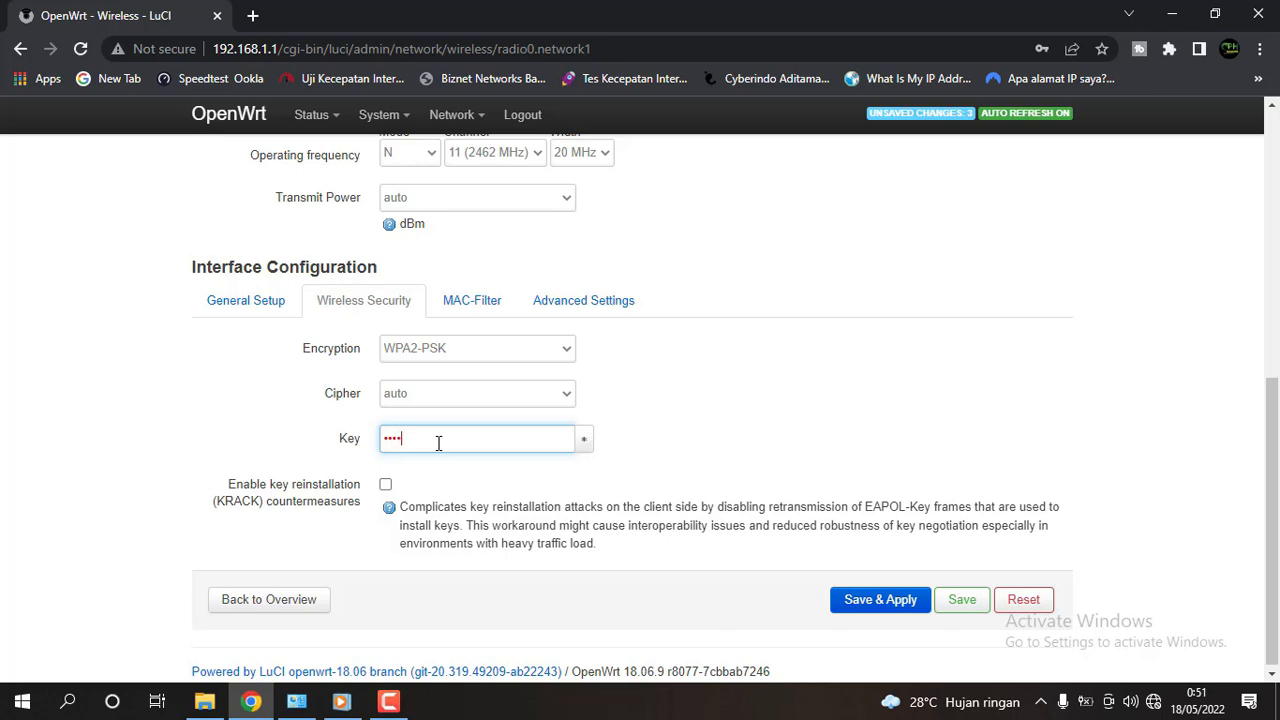
{"action": "type", "text": "••"}
{"action": "left_click", "coordinate": [584, 439]}
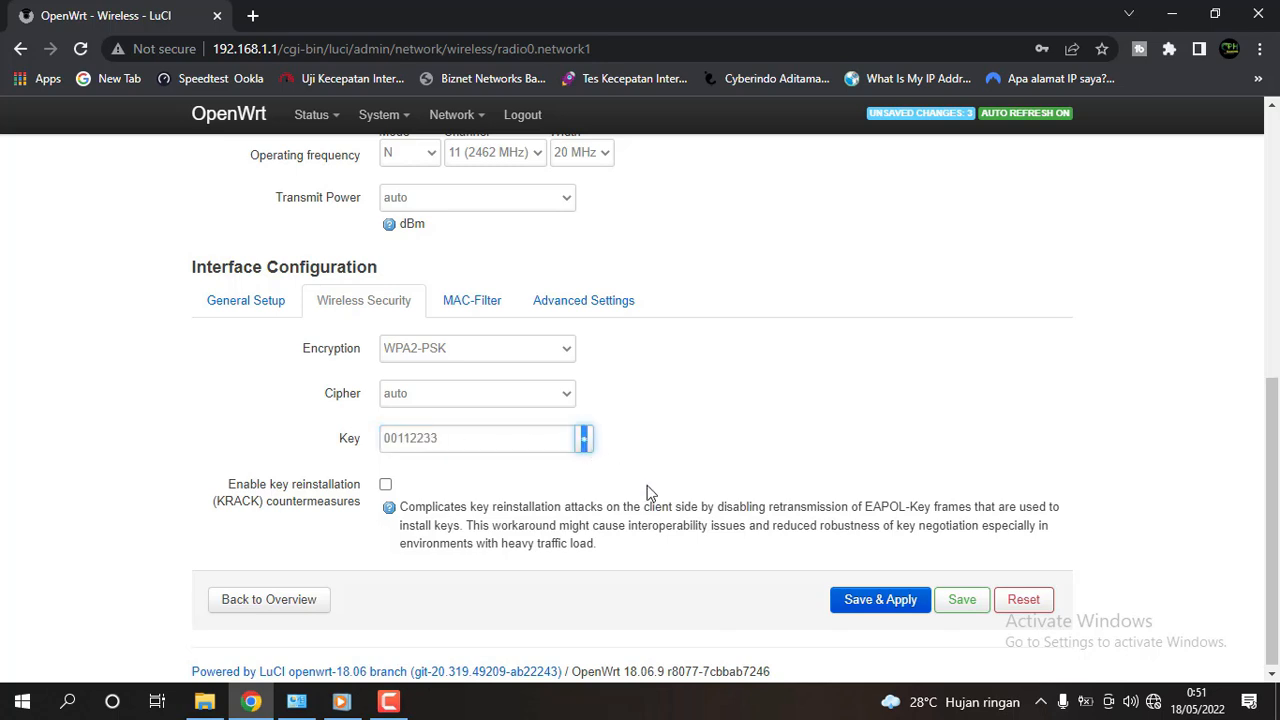
{"action": "left_click", "coordinate": [886, 610]}
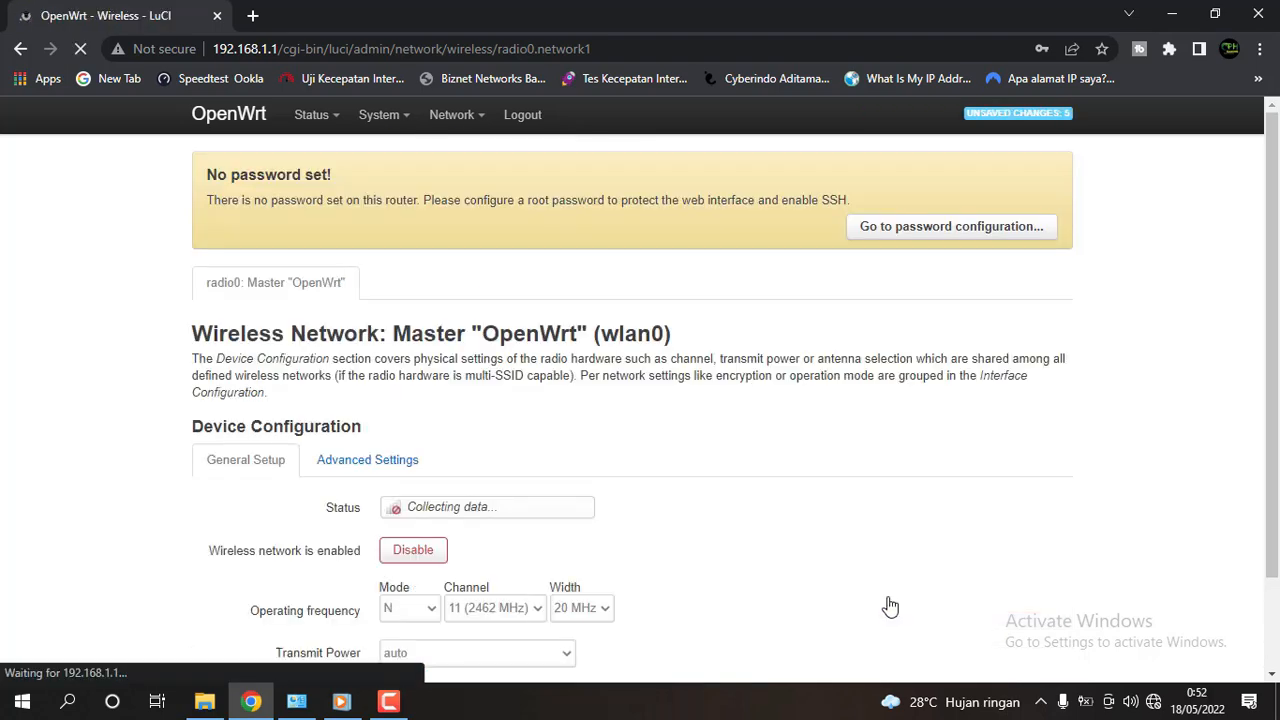
{"action": "scroll", "coordinate": [894, 571], "scroll_direction": "down", "scroll_amount": 5}
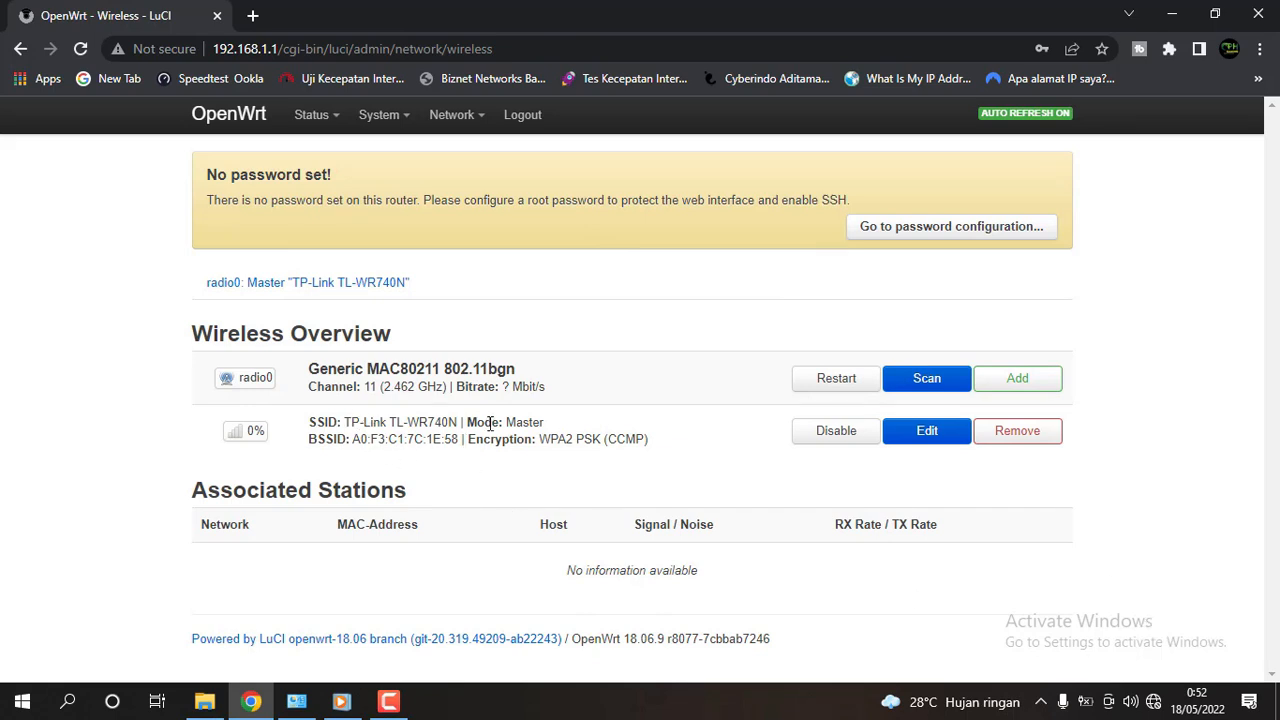
{"action": "left_click_drag", "start_coordinate": [541, 438], "coordinate": [658, 437]}
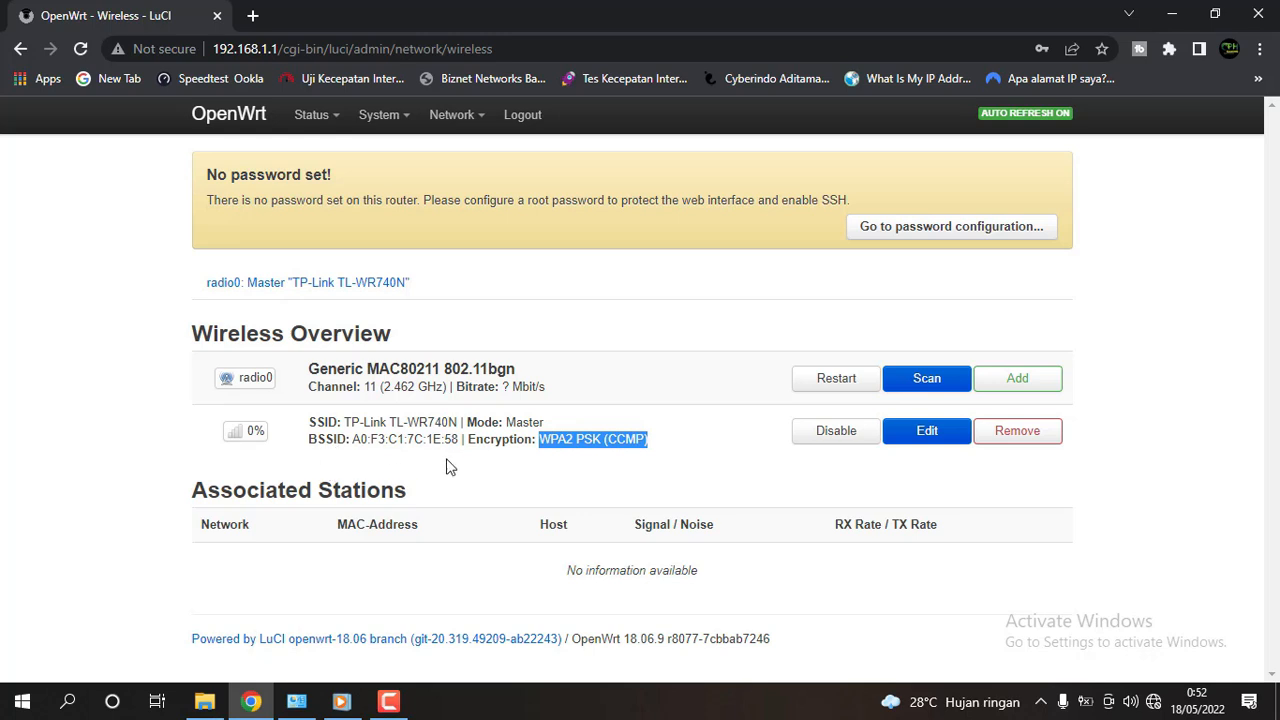
{"action": "left_click", "coordinate": [1153, 702]}
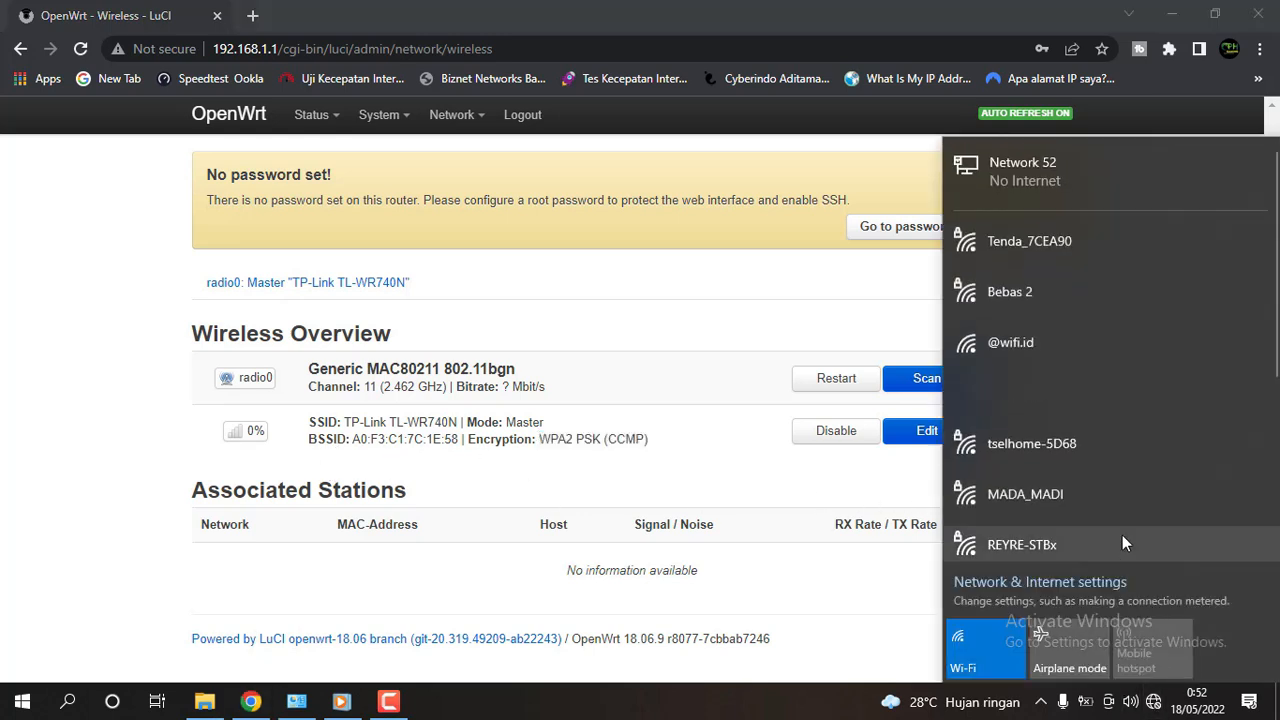
{"action": "scroll", "coordinate": [1122, 338], "scroll_direction": "down", "scroll_amount": 4}
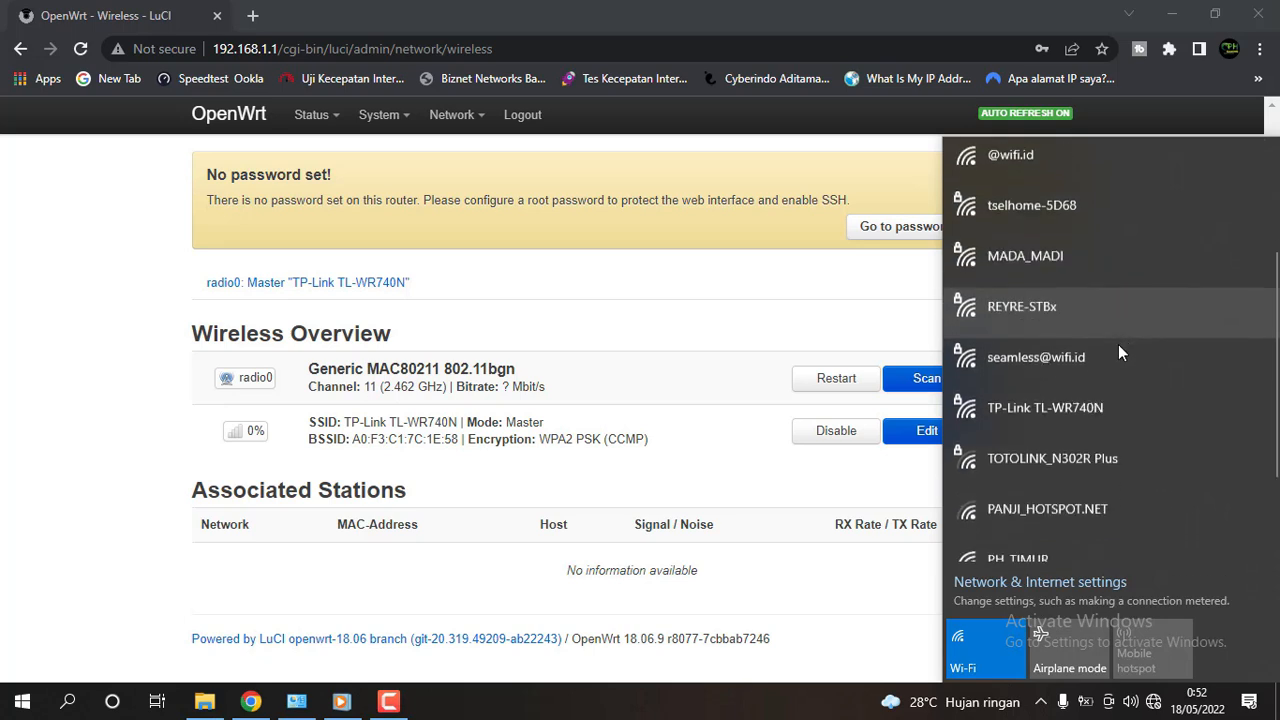
{"action": "left_click", "coordinate": [1079, 413]}
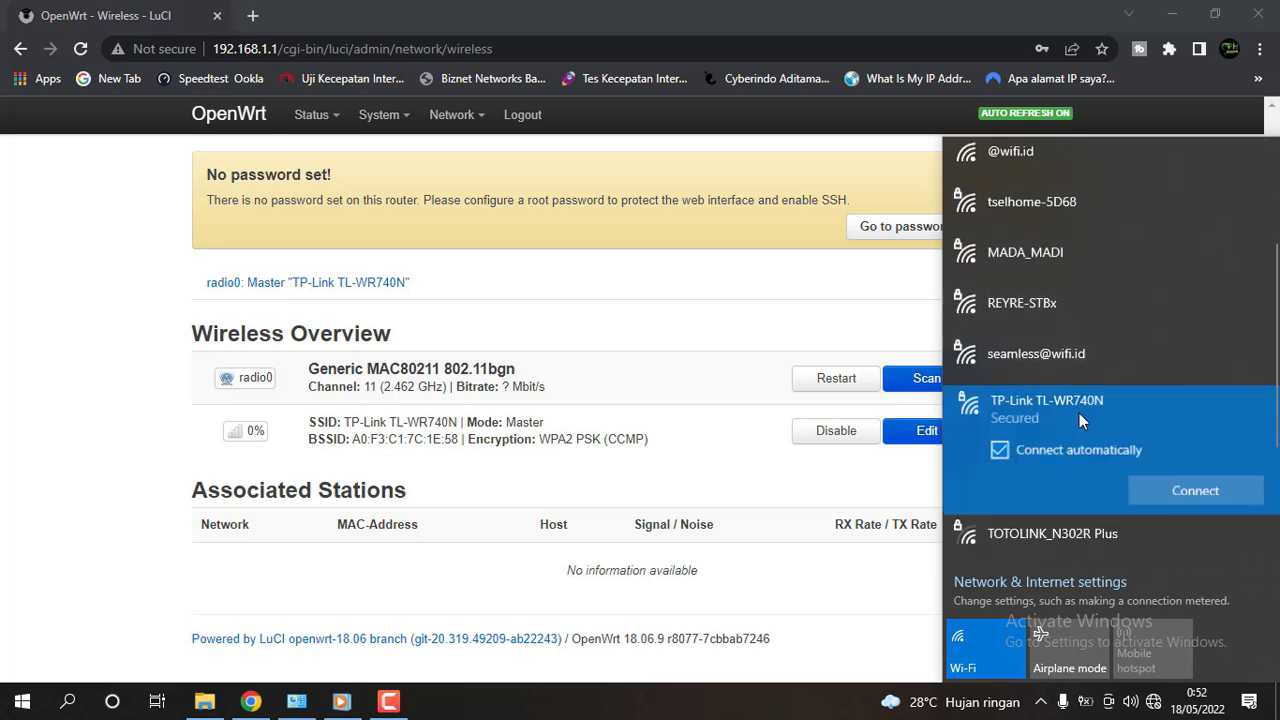
{"action": "left_click", "coordinate": [1160, 493]}
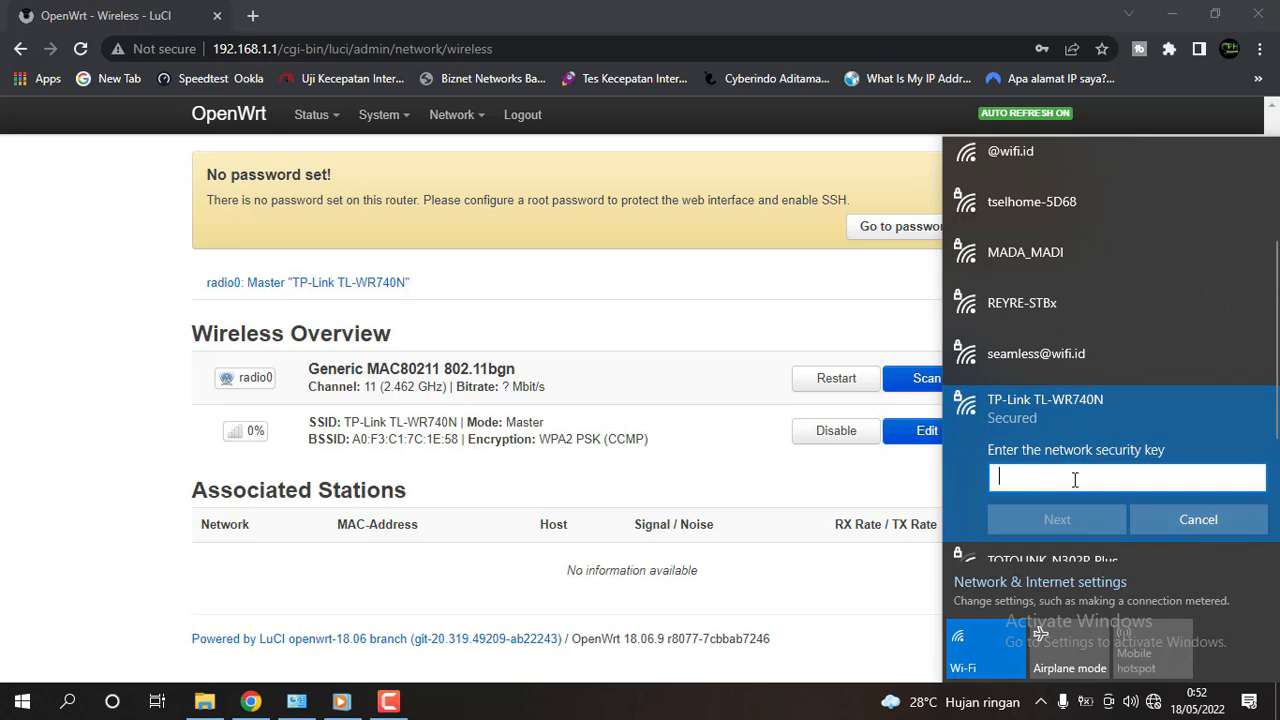
{"action": "left_click", "coordinate": [1182, 520]}
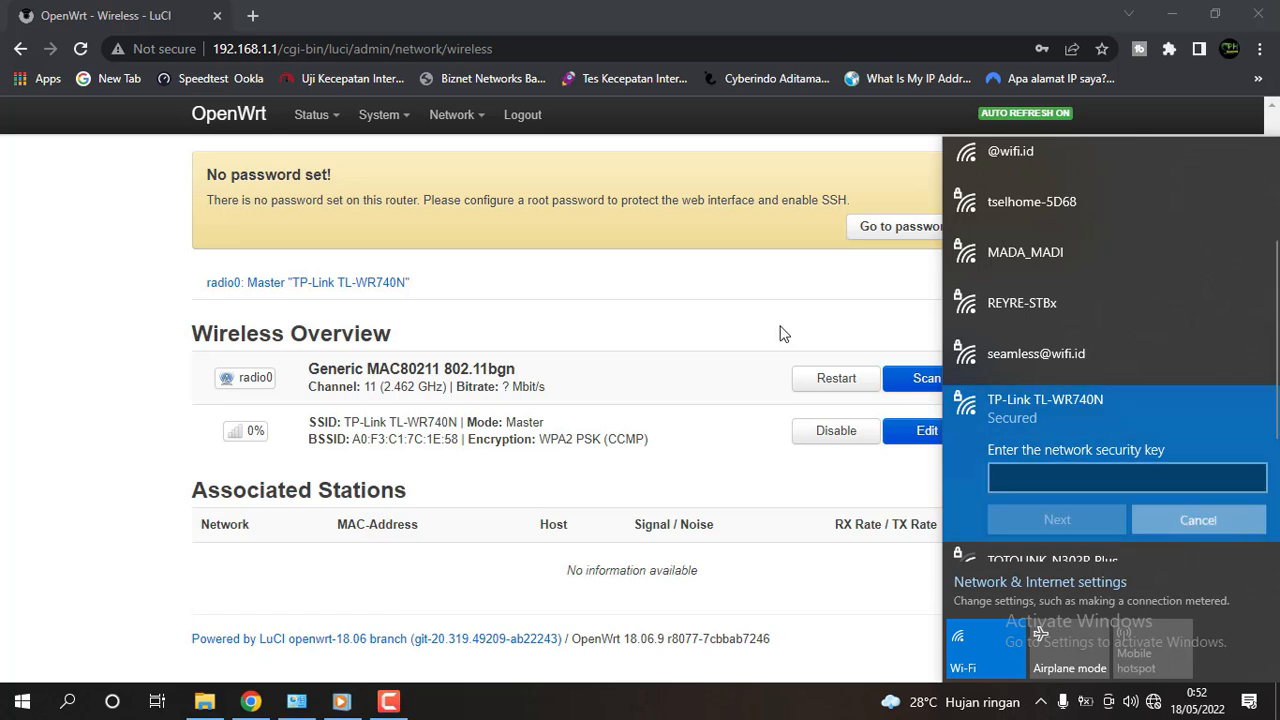
{"action": "left_click", "coordinate": [62, 406]}
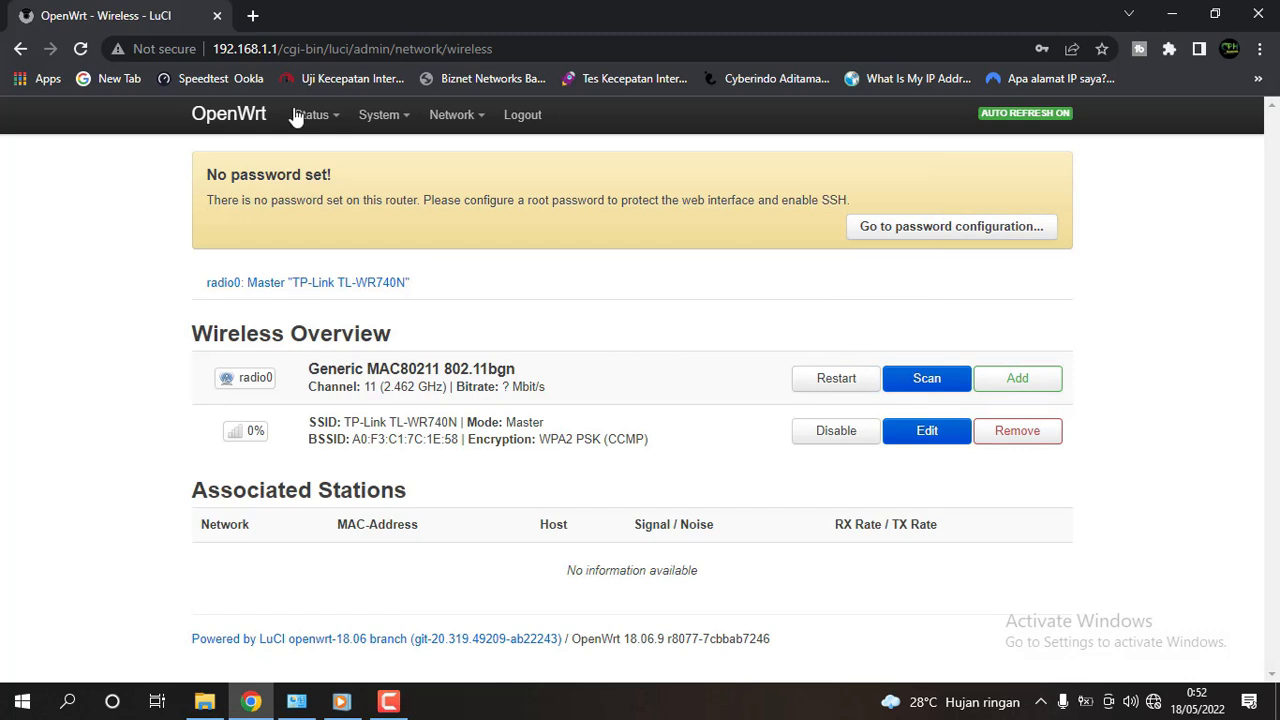
Go to Network > Interfaces and highlight the PPPoE WAN's IPv4 address 192.168.10.30/32.
{"action": "mouse_move", "coordinate": [455, 118]}
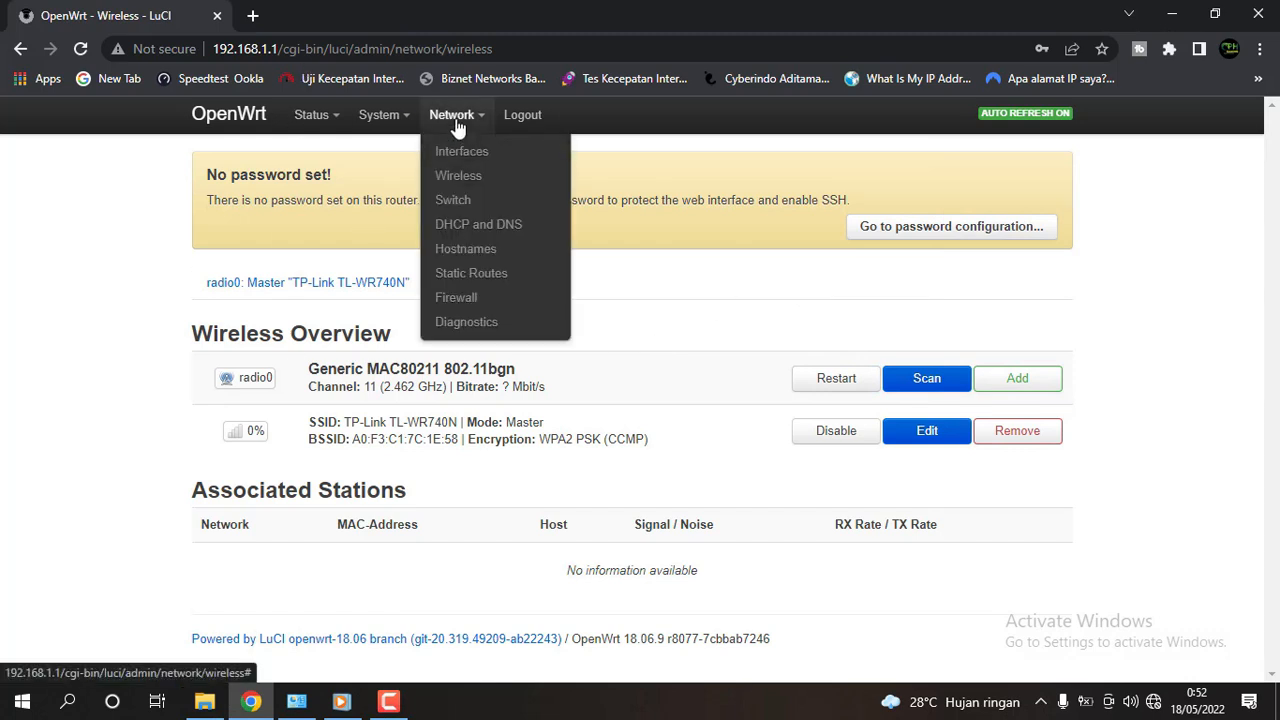
{"action": "left_click", "coordinate": [472, 178]}
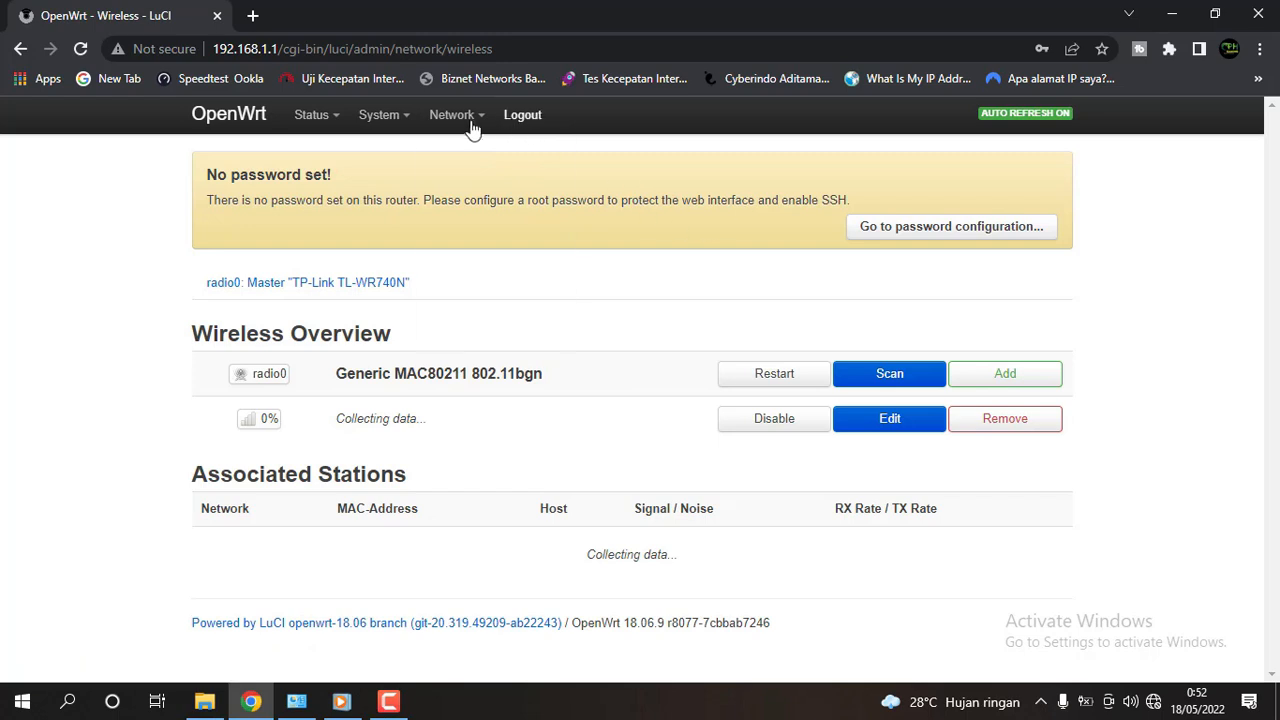
{"action": "mouse_move", "coordinate": [470, 125]}
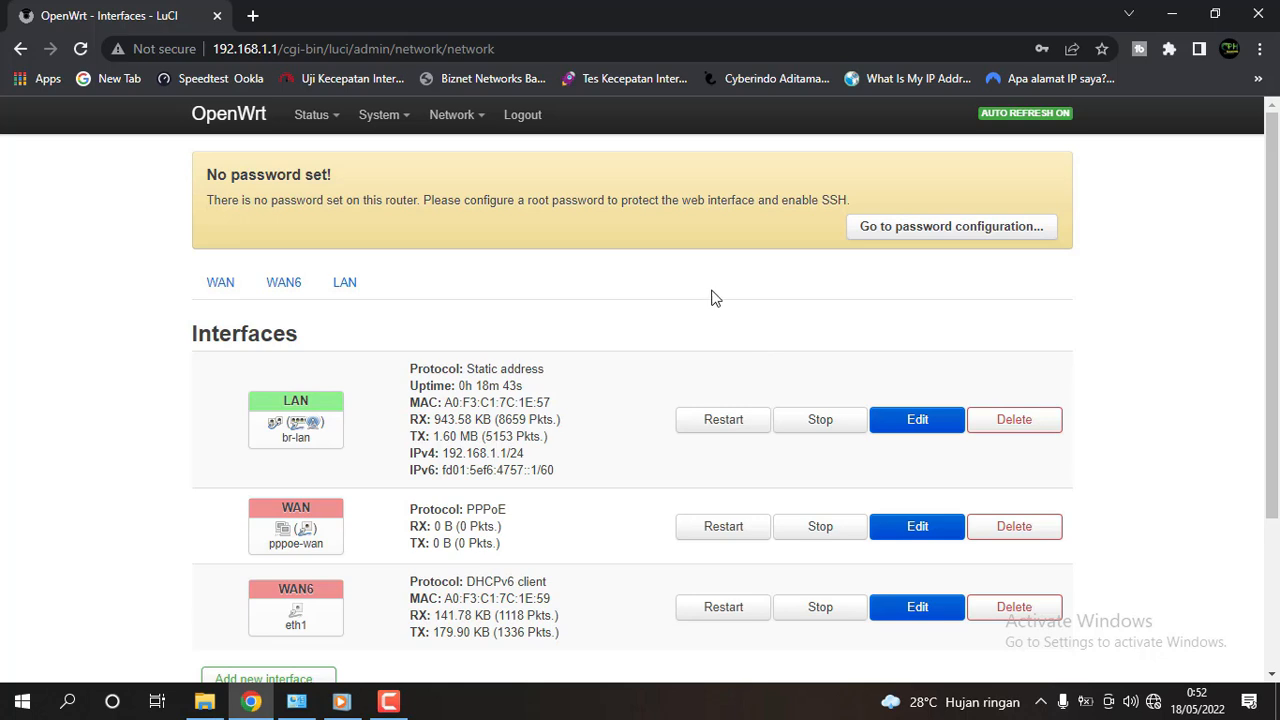
{"action": "scroll", "coordinate": [590, 437], "scroll_direction": "down", "scroll_amount": 1}
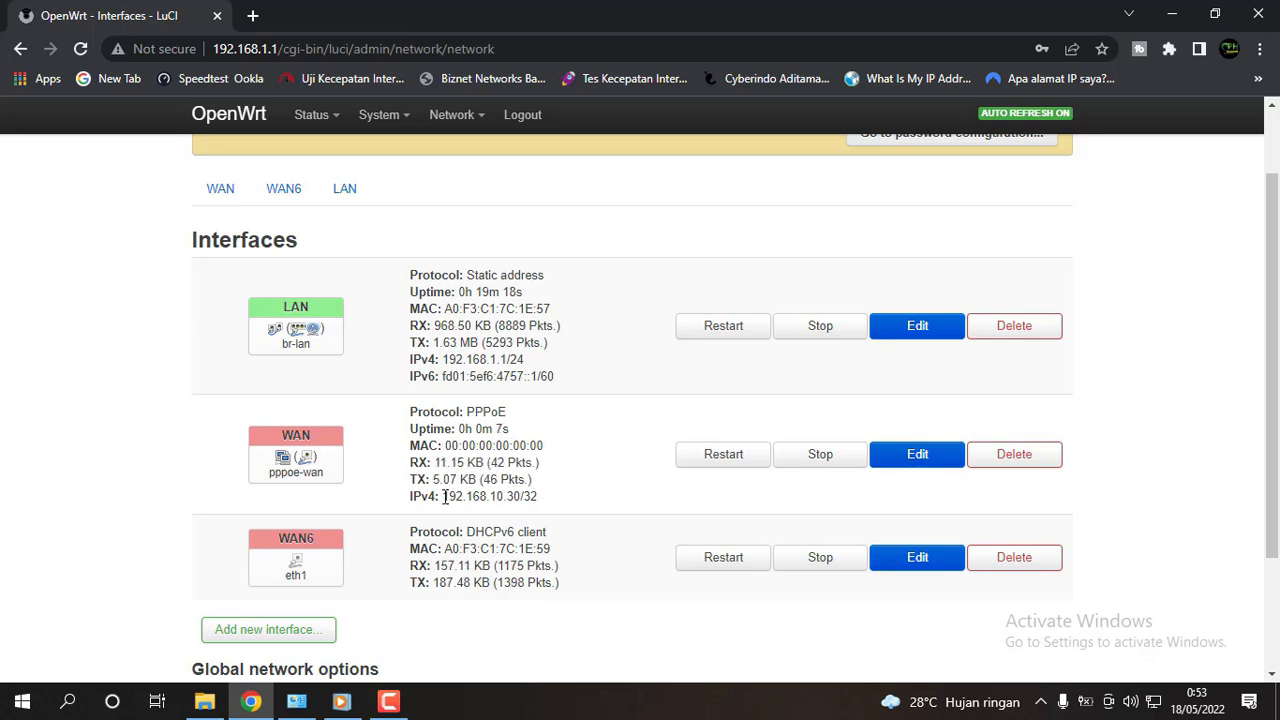
{"action": "left_click_drag", "start_coordinate": [444, 496], "coordinate": [529, 499]}
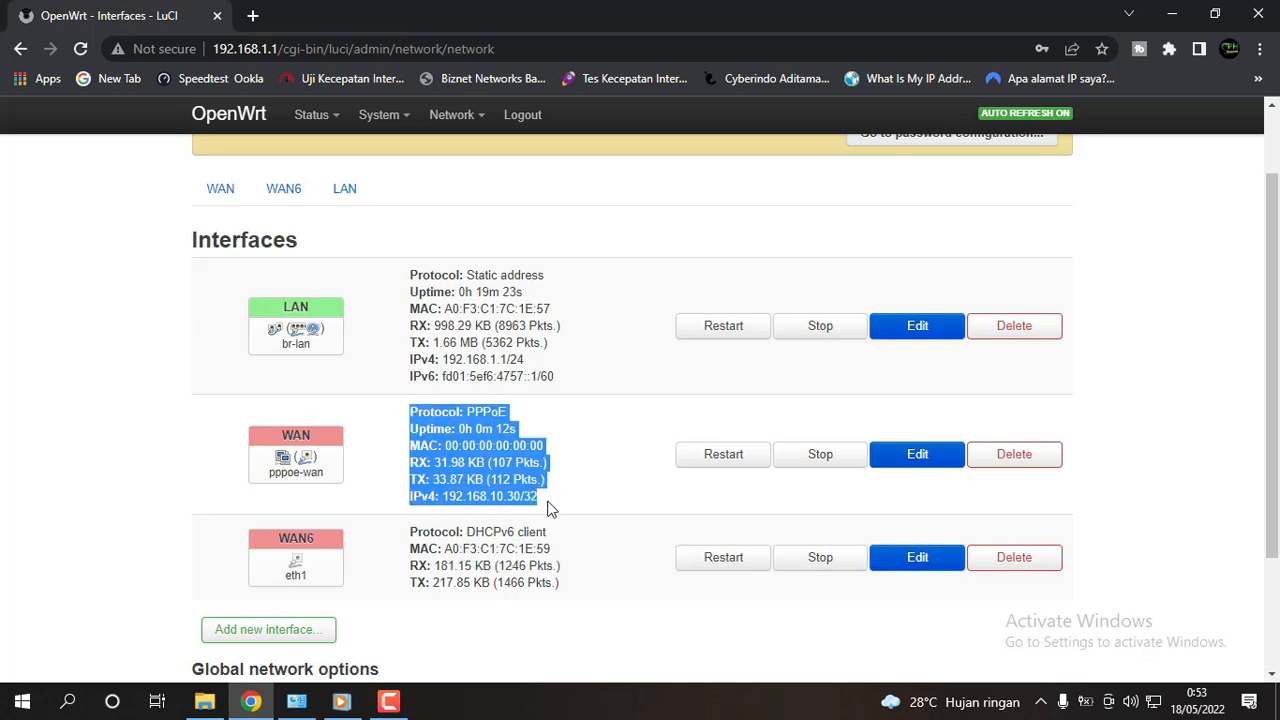
{"action": "left_click", "coordinate": [539, 500]}
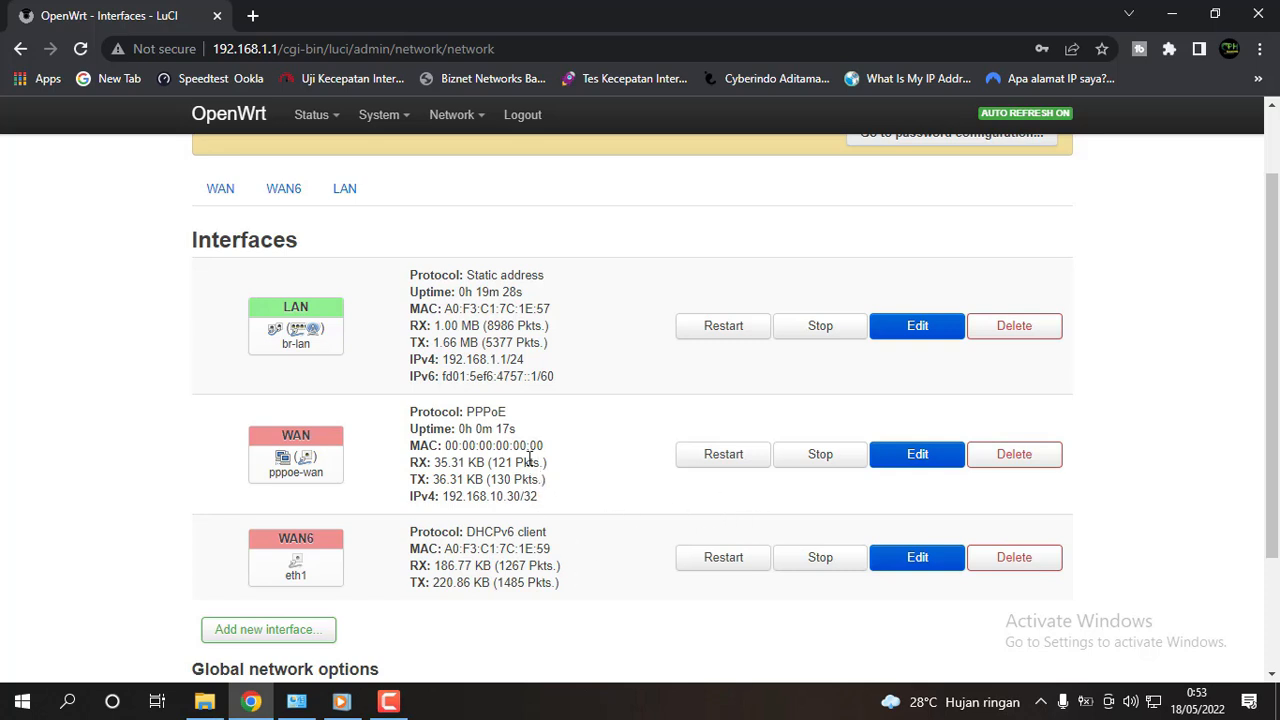
Load YouTube in a new tab, then return to OpenWrt and open the WAN interface's settings.
{"action": "left_click", "coordinate": [252, 17]}
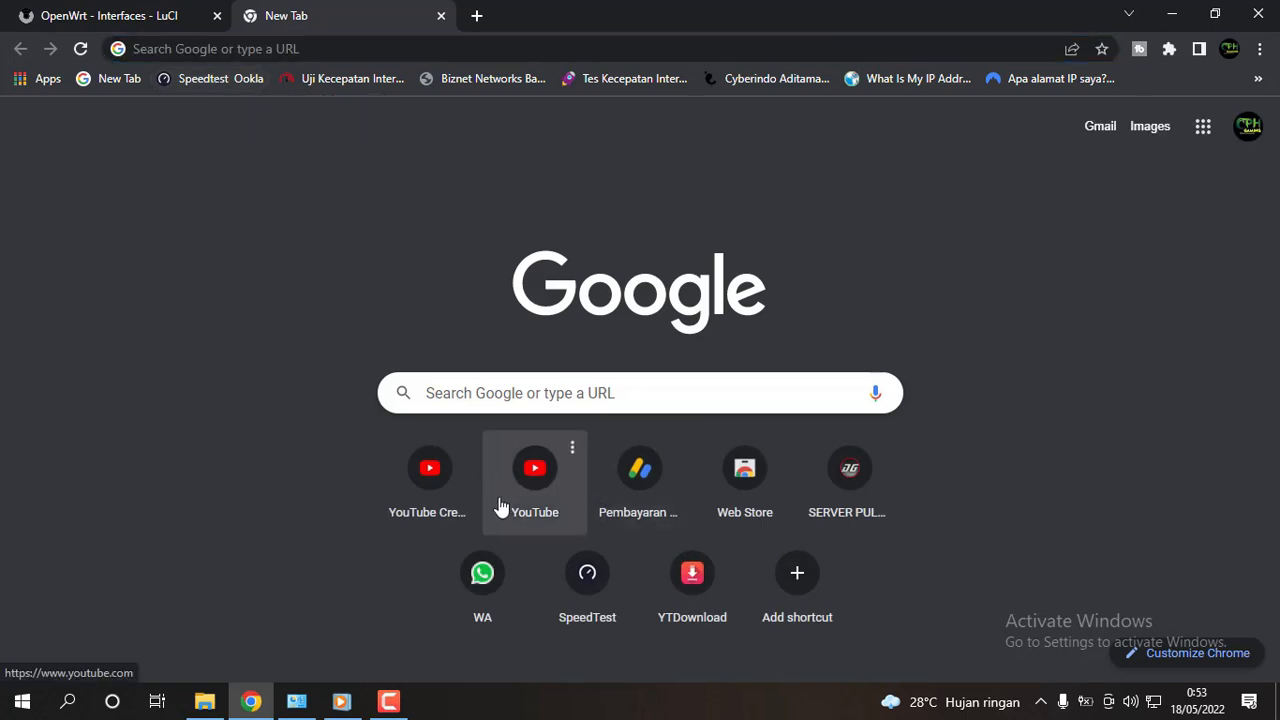
{"action": "left_click", "coordinate": [530, 490]}
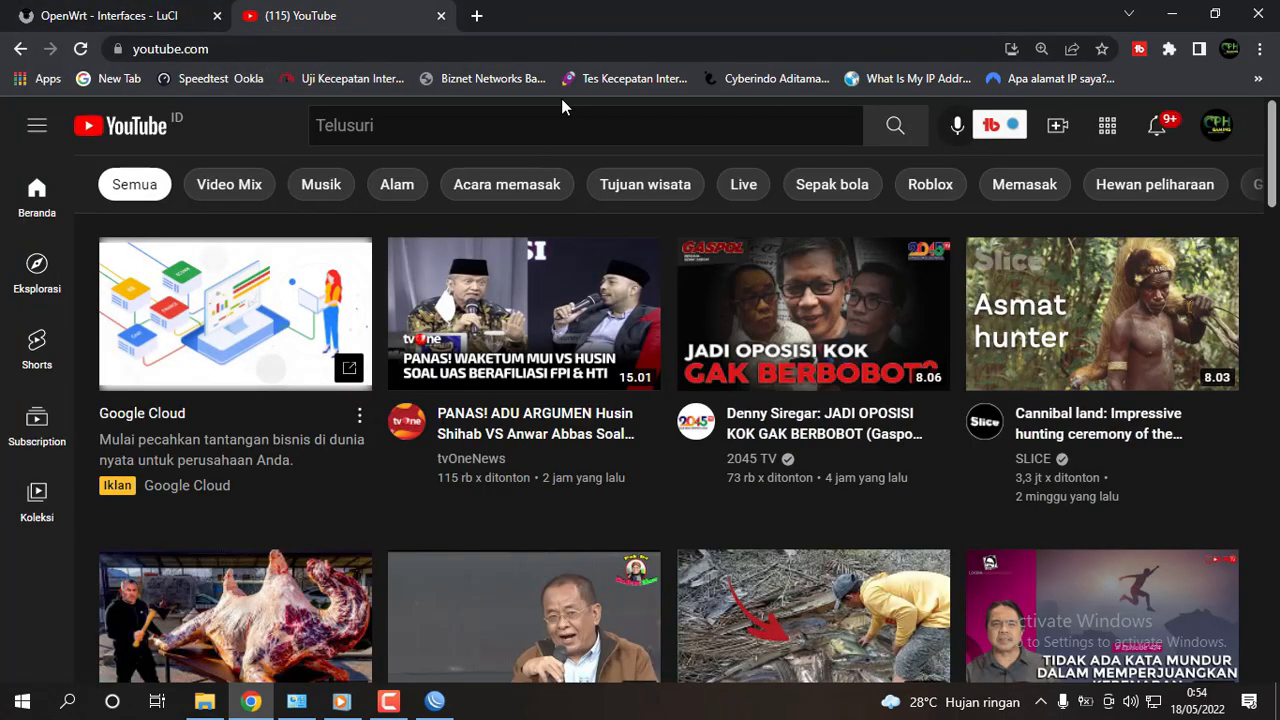
{"action": "left_click", "coordinate": [165, 15]}
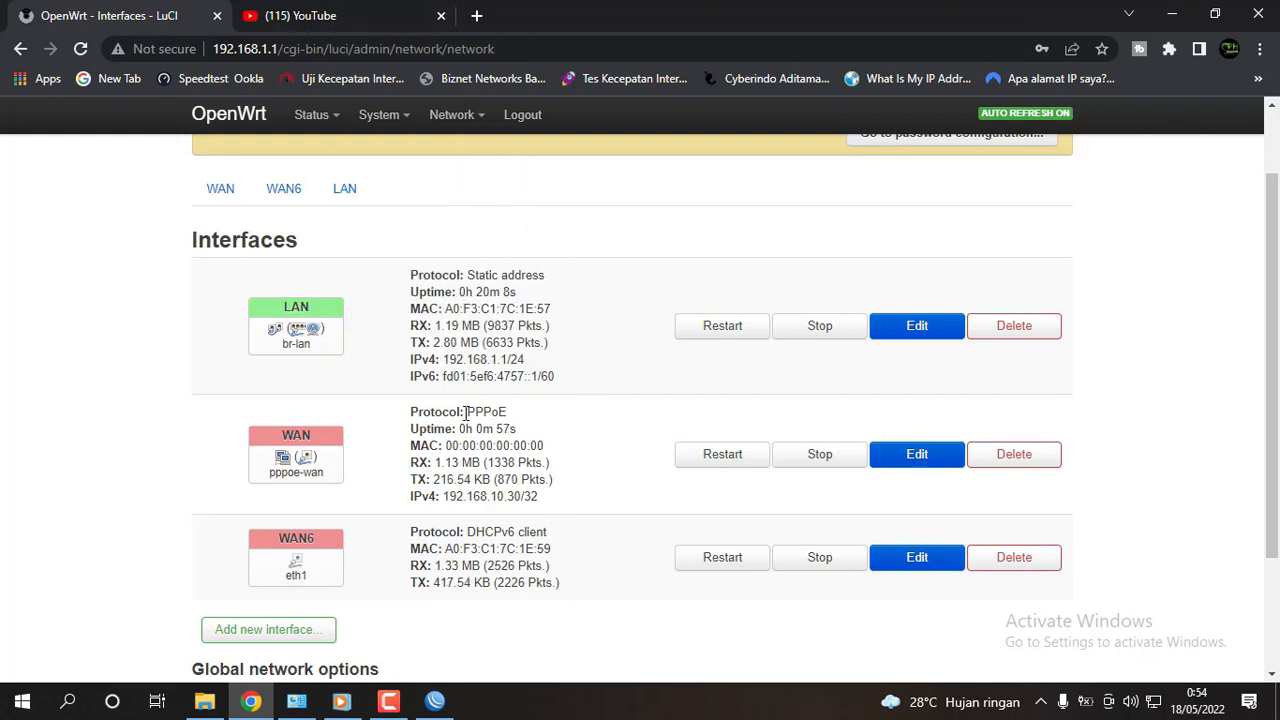
{"action": "left_click_drag", "start_coordinate": [465, 412], "coordinate": [558, 512]}
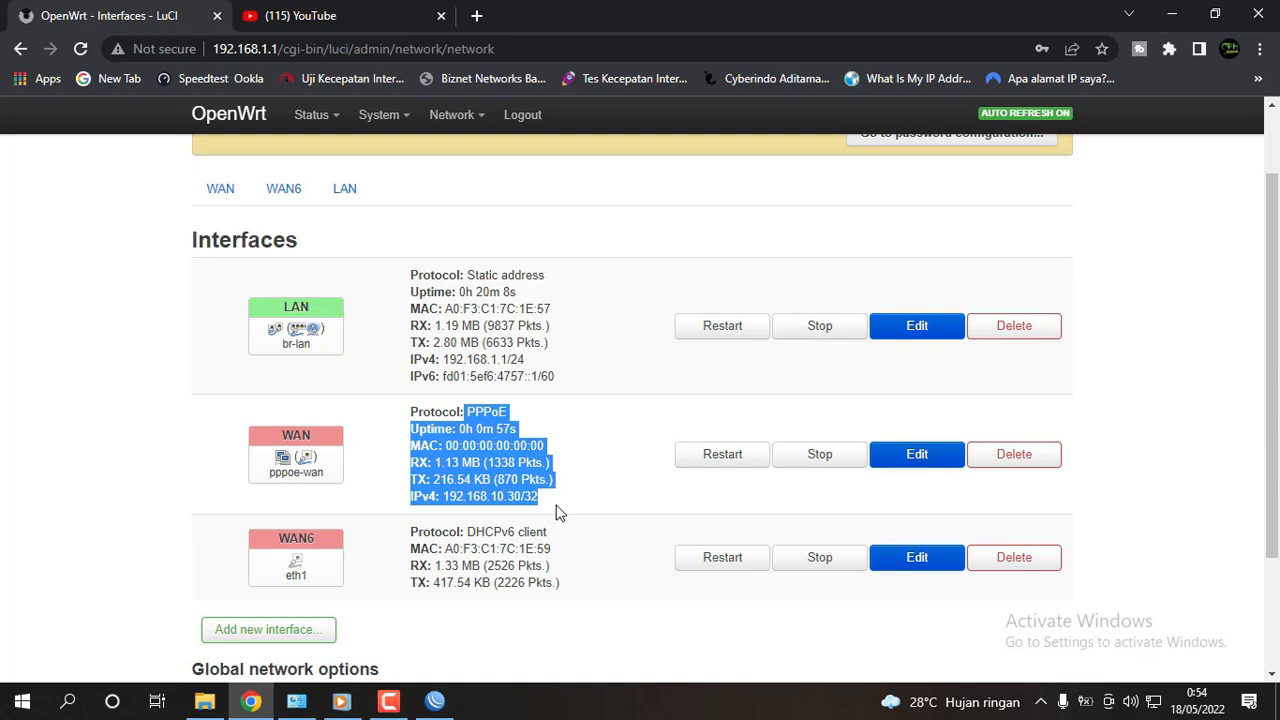
{"action": "left_click", "coordinate": [918, 460]}
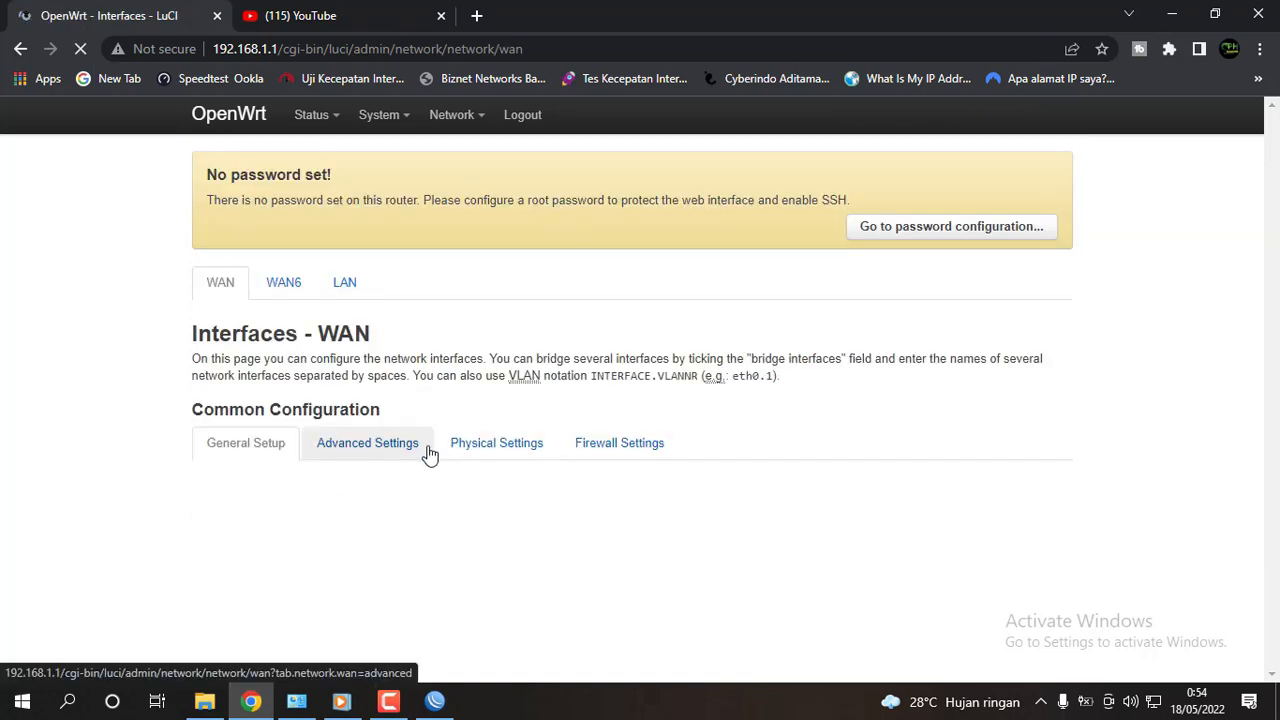
Review the WAN's PPPoE username and revealed password, then return to the Interfaces overview.
{"action": "scroll", "coordinate": [428, 456], "scroll_direction": "down", "scroll_amount": 2}
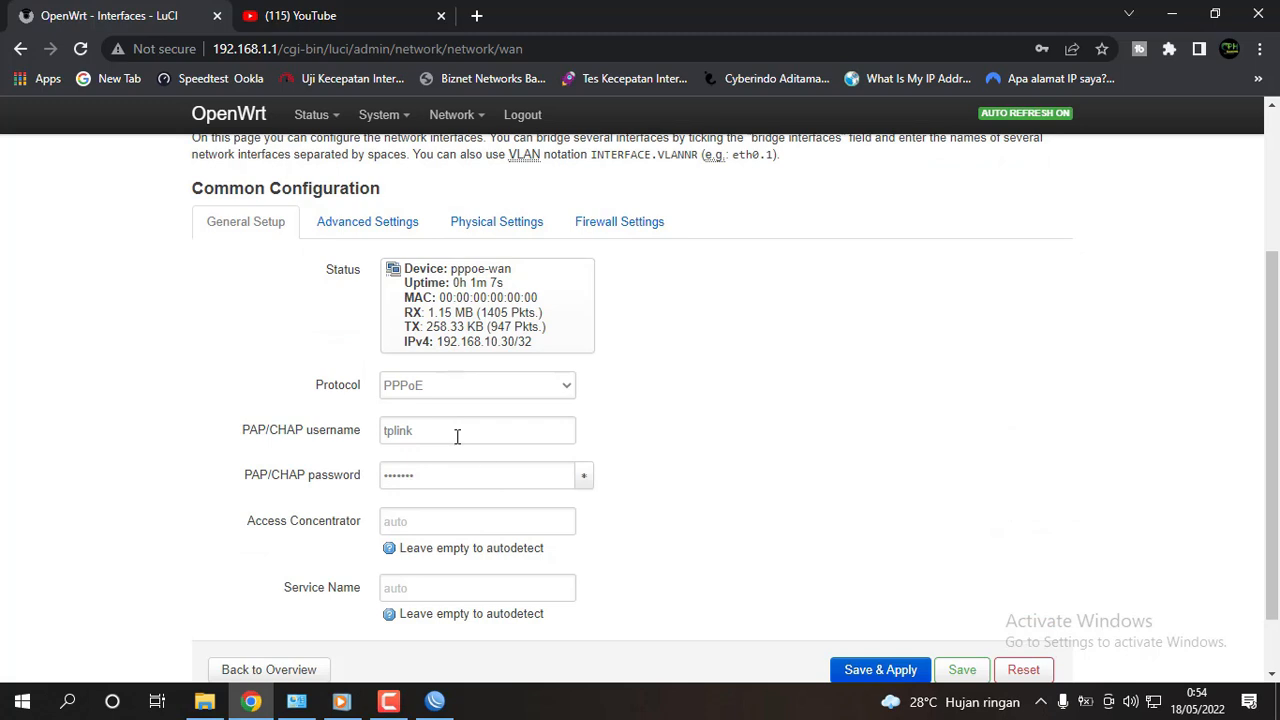
{"action": "left_click_drag", "start_coordinate": [453, 433], "coordinate": [325, 437]}
{"action": "left_click_drag", "start_coordinate": [453, 475], "coordinate": [327, 485]}
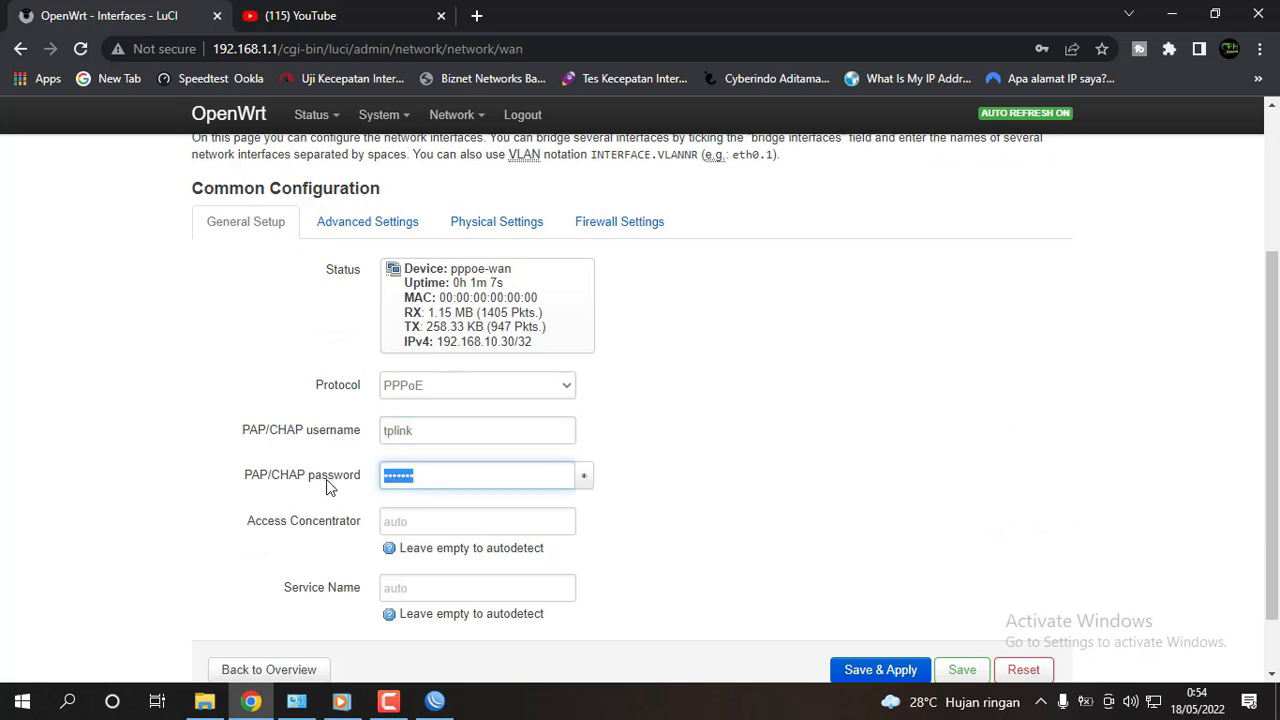
{"action": "left_click", "coordinate": [586, 480]}
{"action": "scroll", "coordinate": [714, 480], "scroll_direction": "down", "scroll_amount": 1}
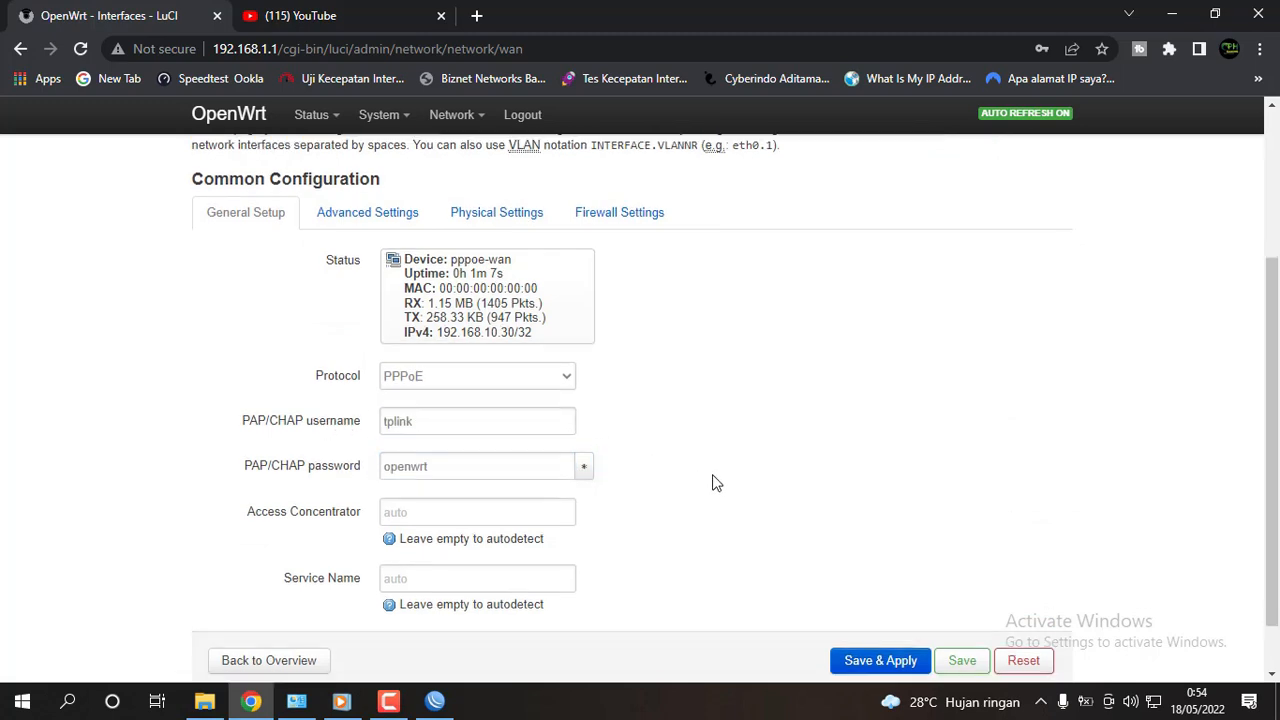
{"action": "left_click", "coordinate": [296, 596]}
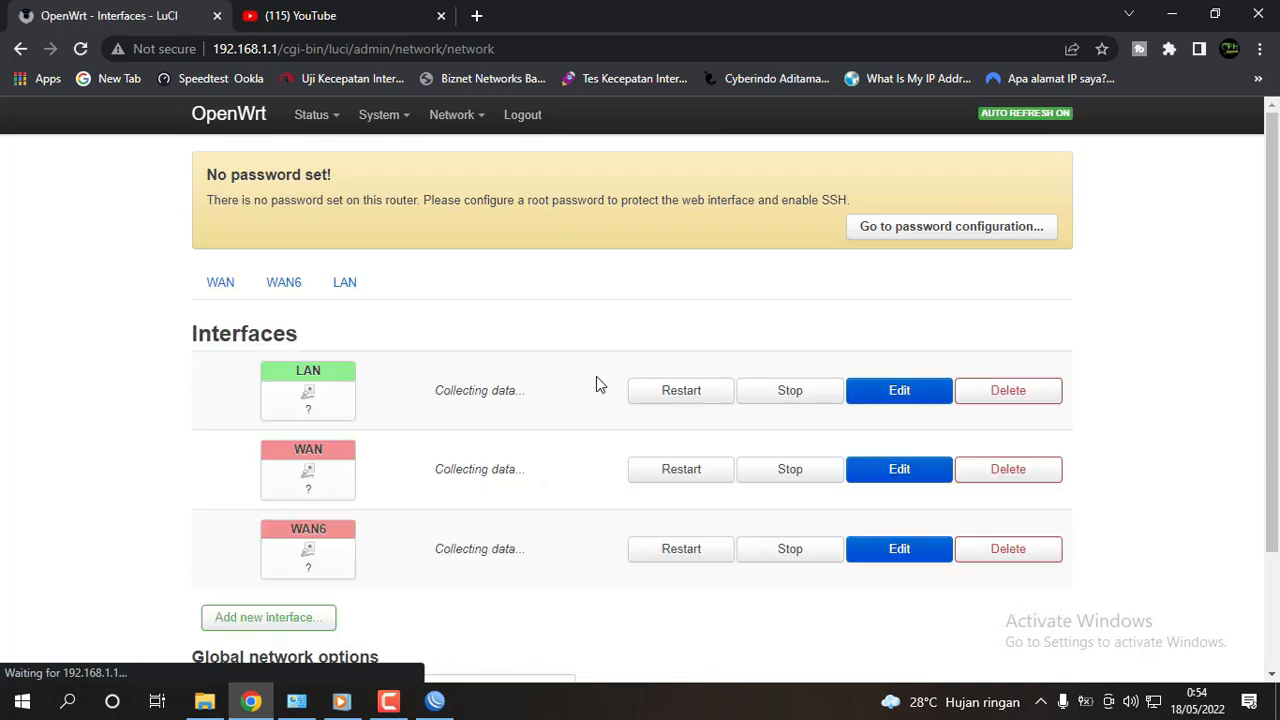
{"action": "scroll", "coordinate": [620, 382], "scroll_direction": "down", "scroll_amount": 2}
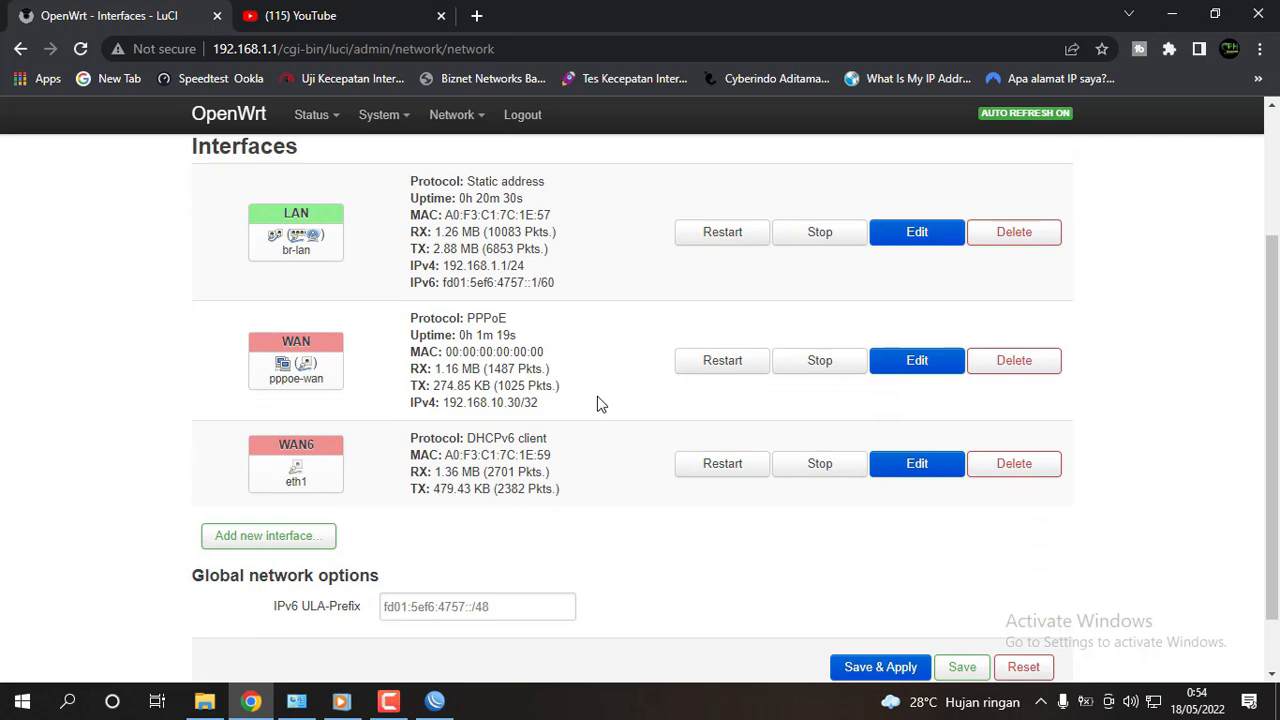
Open Speedtest by Ookla from its bookmark in a new Chrome tab.
{"action": "left_click", "coordinate": [310, 15]}
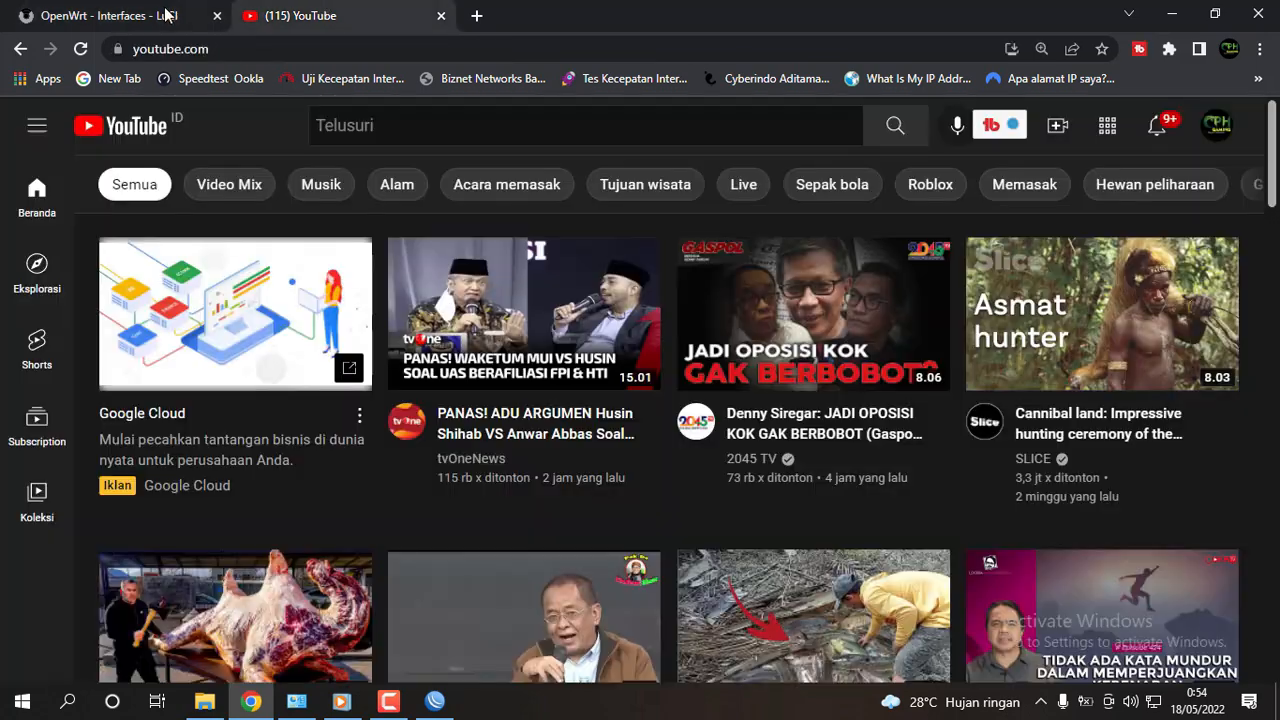
{"action": "left_click", "coordinate": [166, 15]}
{"action": "left_click", "coordinate": [300, 15]}
{"action": "left_click", "coordinate": [123, 20]}
{"action": "left_click", "coordinate": [390, 15]}
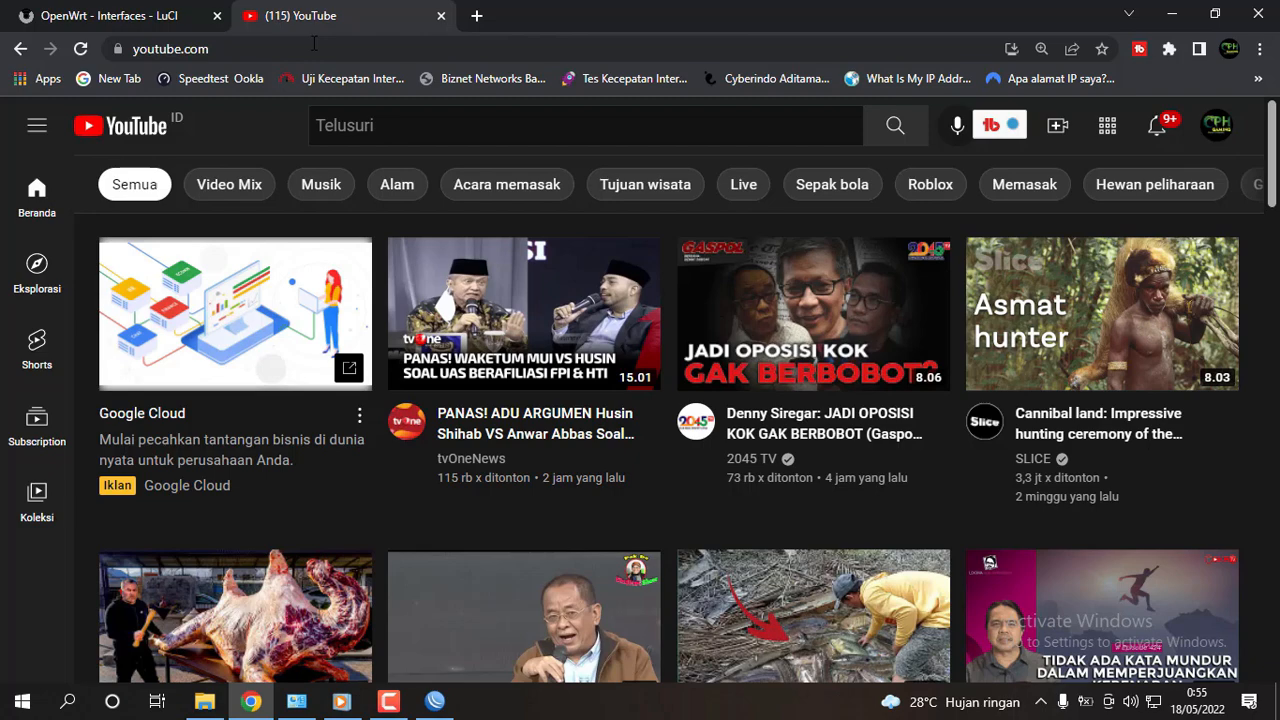
{"action": "left_click", "coordinate": [477, 16]}
{"action": "left_click", "coordinate": [216, 84]}
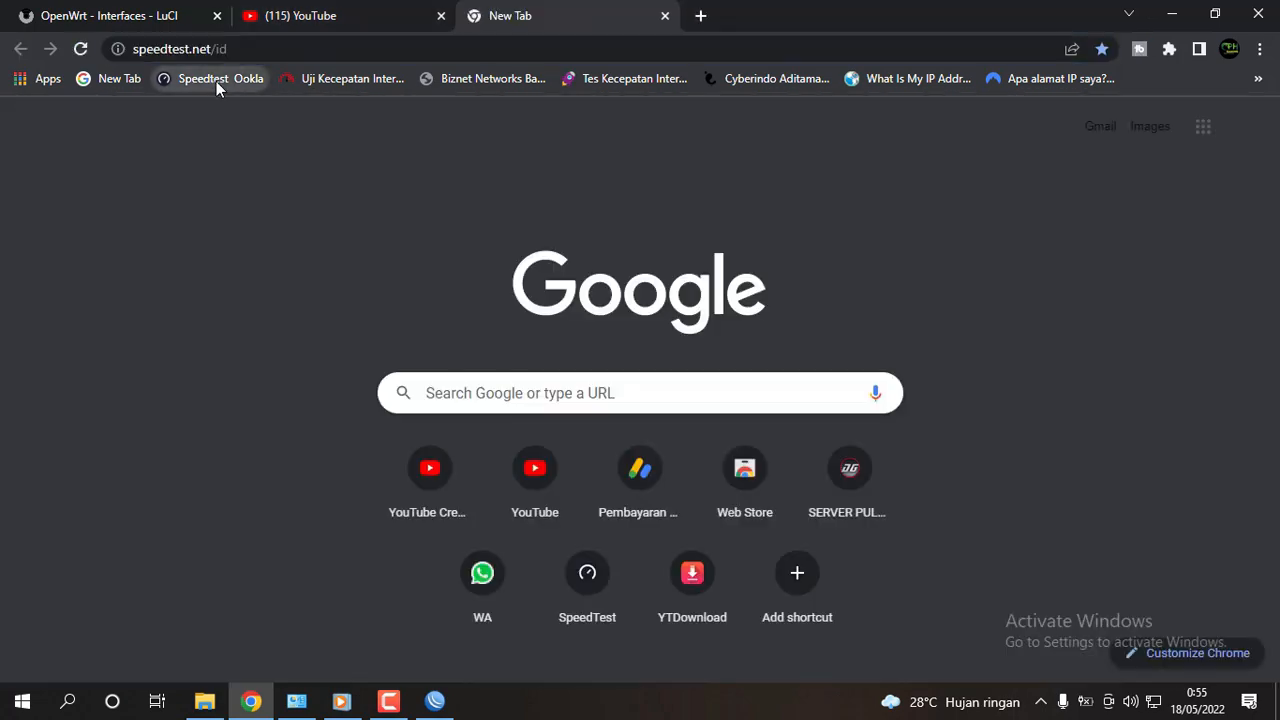
Return to the OpenWrt Interfaces page and bring up Windows Network Connections.
{"action": "left_click", "coordinate": [292, 15]}
{"action": "scroll", "coordinate": [854, 439], "scroll_direction": "down", "scroll_amount": 5}
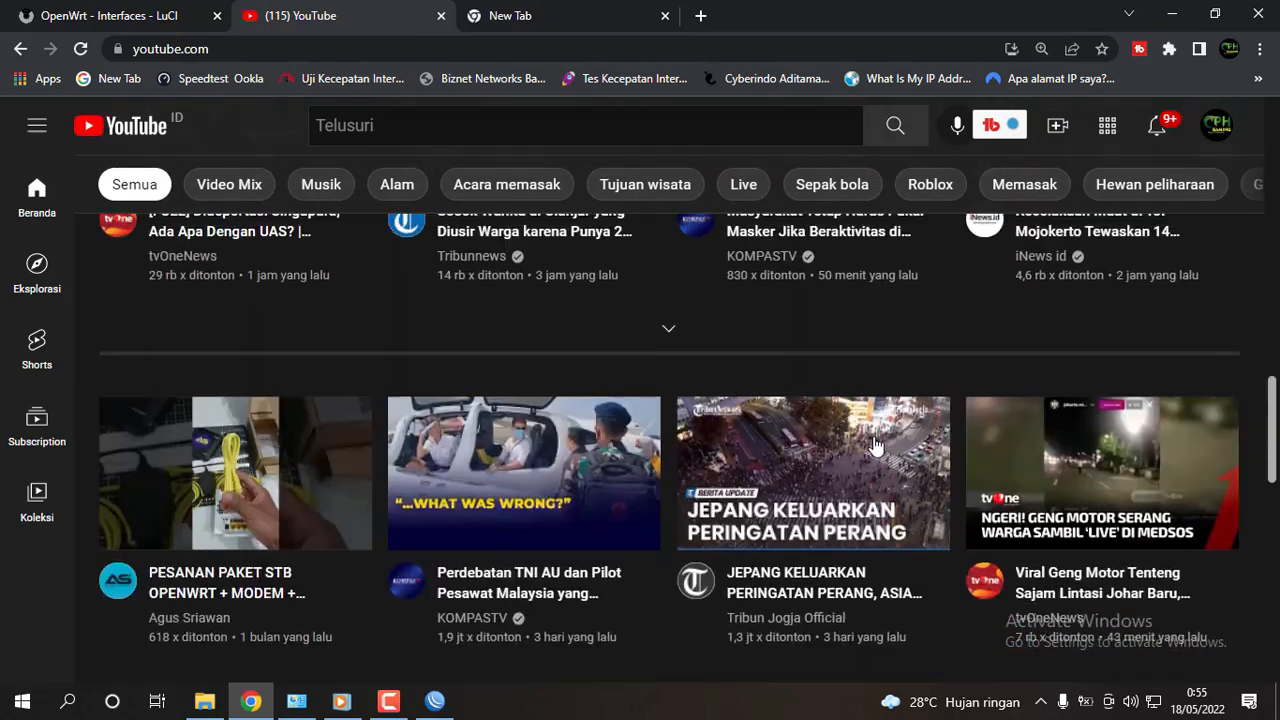
{"action": "scroll", "coordinate": [870, 441], "scroll_direction": "up", "scroll_amount": 5}
{"action": "left_click", "coordinate": [120, 15]}
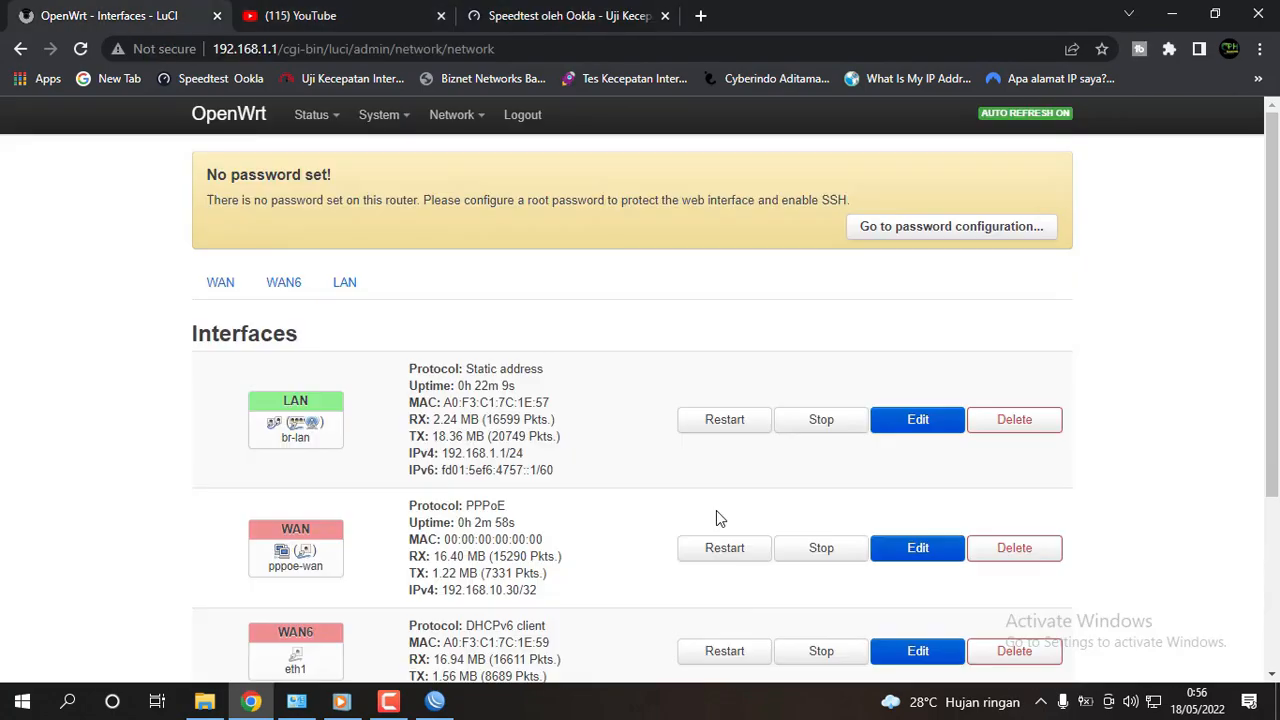
{"action": "scroll", "coordinate": [800, 594], "scroll_direction": "down", "scroll_amount": 3}
{"action": "scroll", "coordinate": [800, 594], "scroll_direction": "down", "scroll_amount": 1}
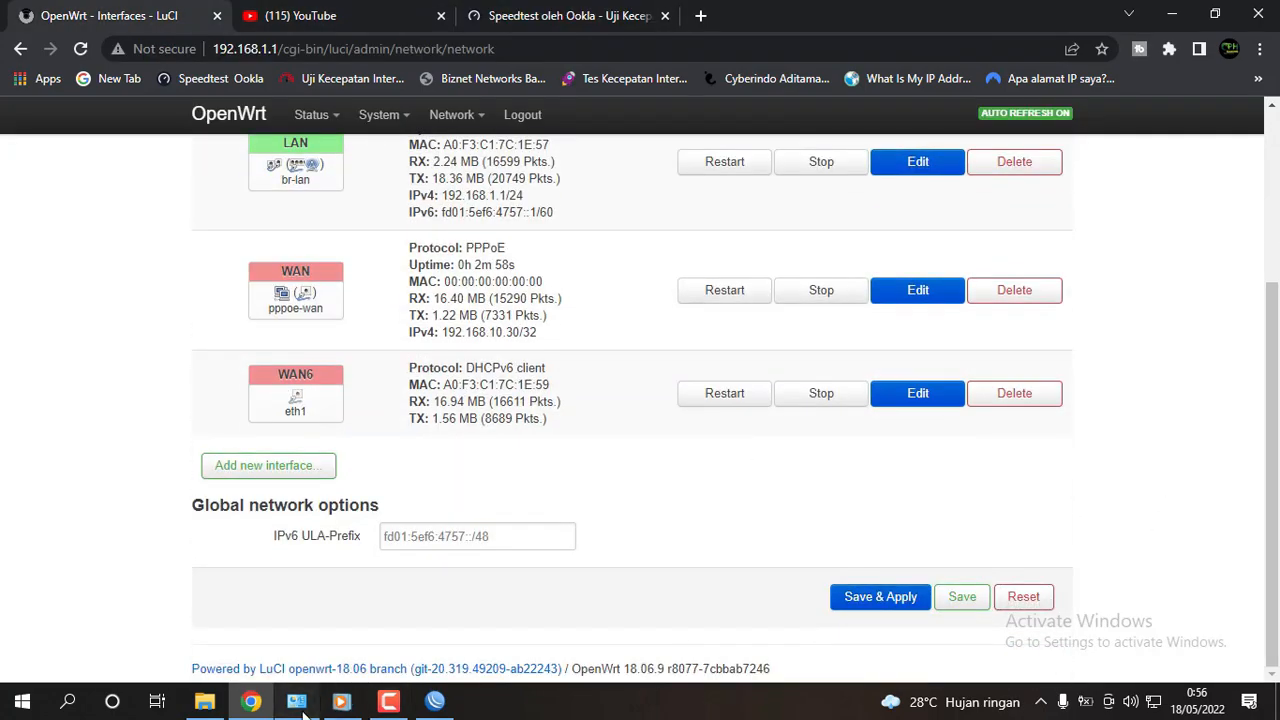
{"action": "left_click", "coordinate": [296, 701]}
{"action": "right_click", "coordinate": [345, 385]}
Disable the wired ASUS X441U Ethernet adapter, then go back to the OpenWrt Interfaces page.
{"action": "left_click", "coordinate": [392, 461]}
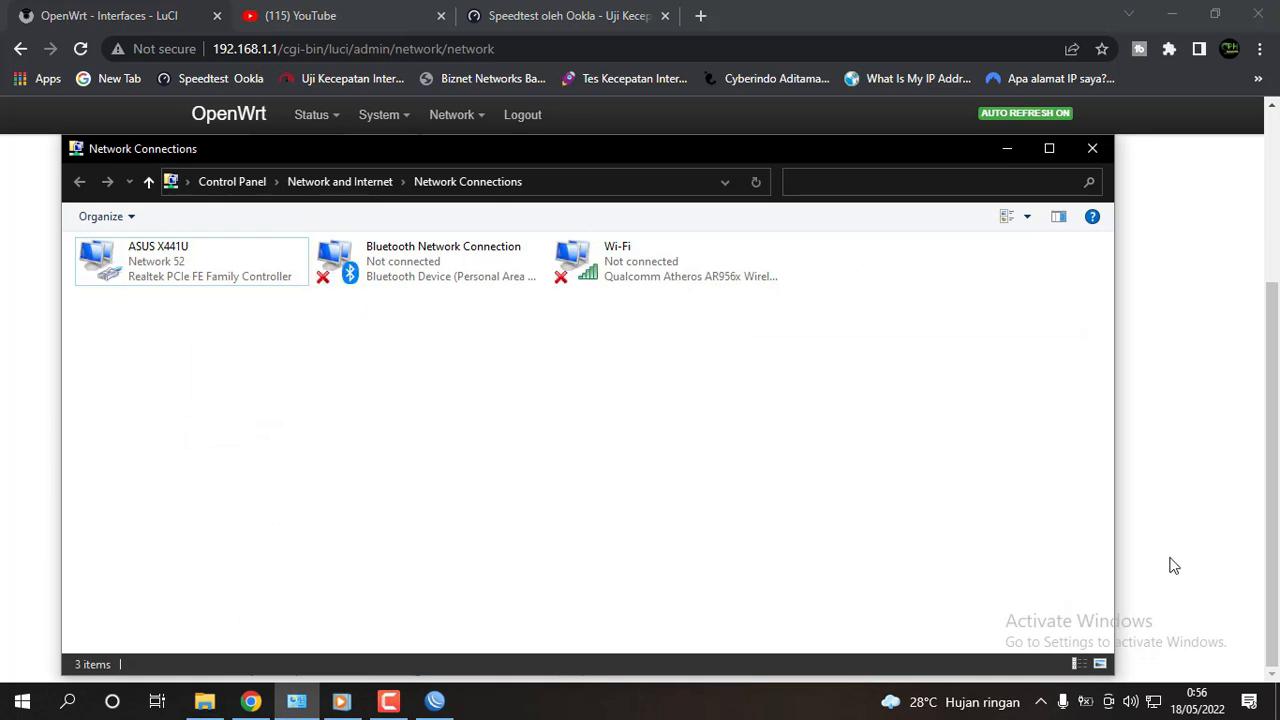
{"action": "left_click", "coordinate": [1158, 703]}
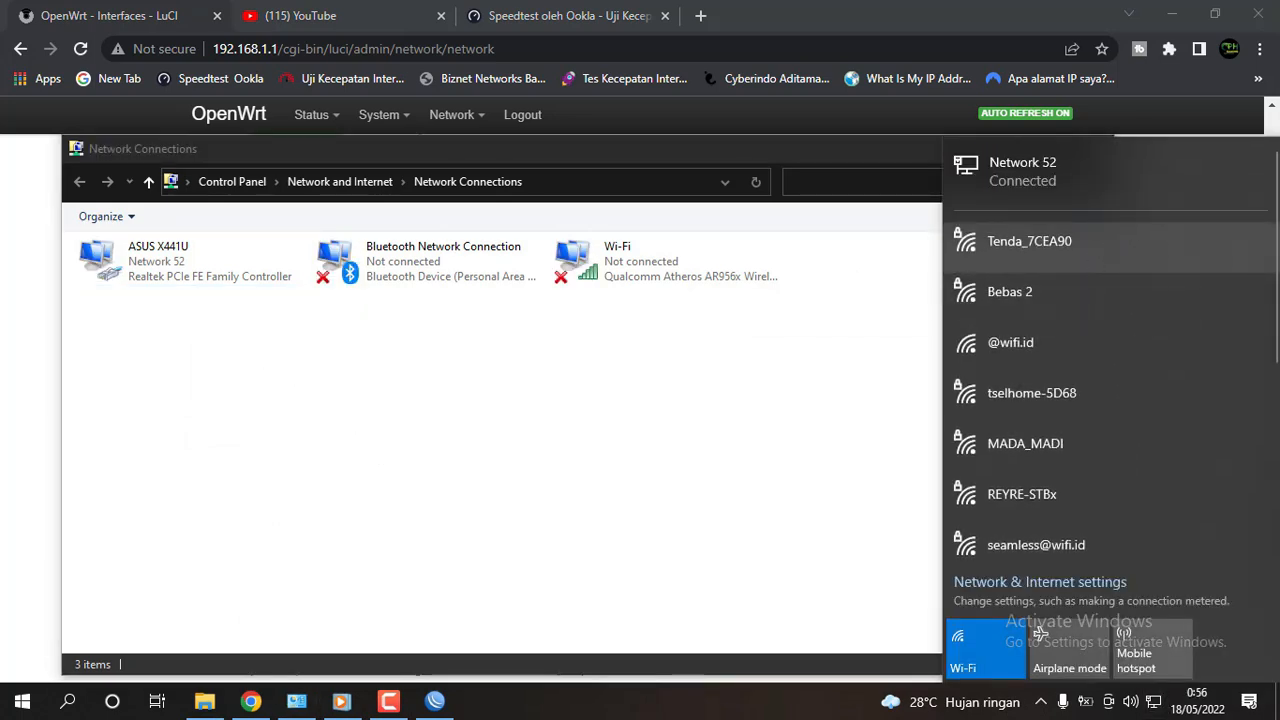
{"action": "left_click", "coordinate": [167, 263]}
{"action": "right_click", "coordinate": [167, 263]}
{"action": "left_click", "coordinate": [205, 277]}
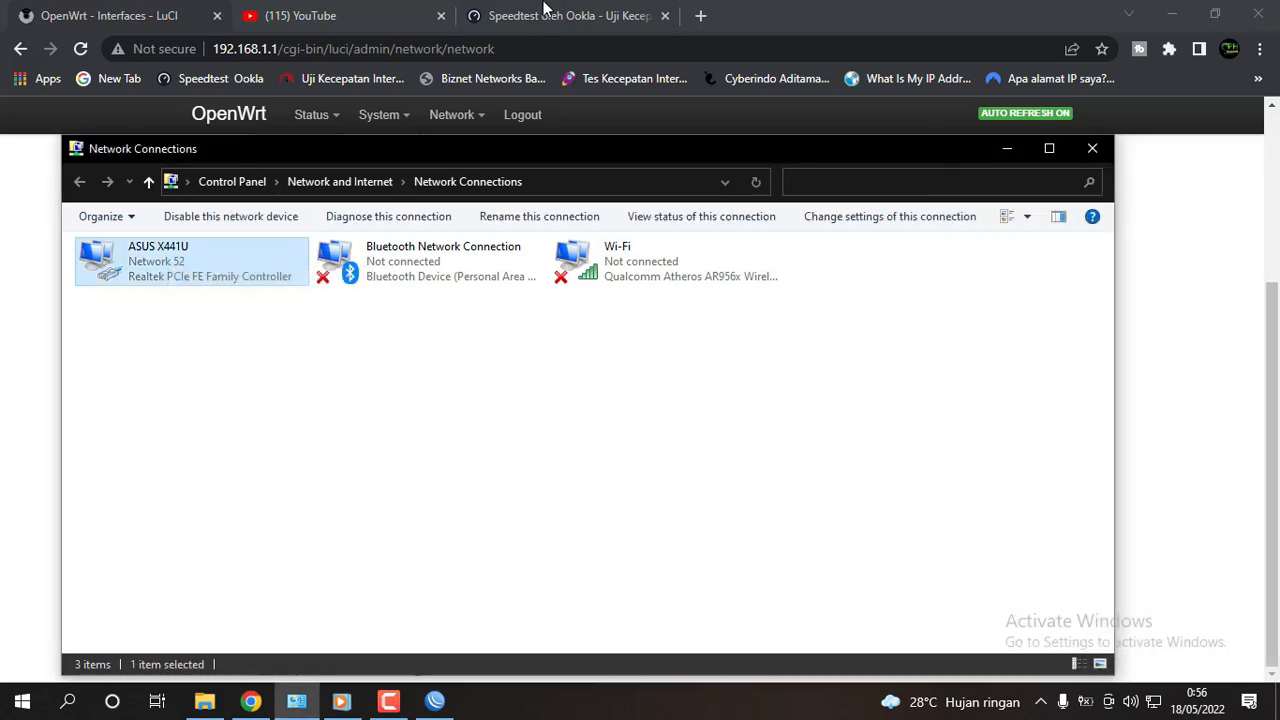
{"action": "left_click", "coordinate": [547, 15]}
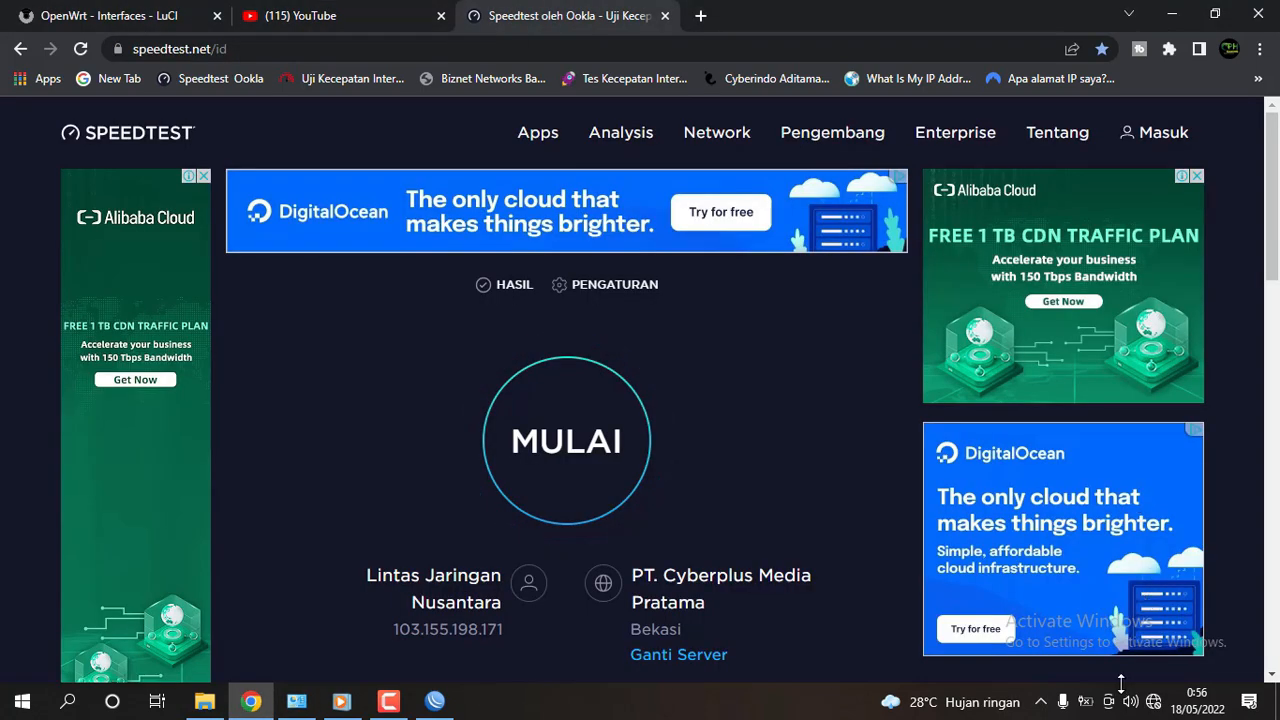
{"action": "left_click", "coordinate": [130, 15]}
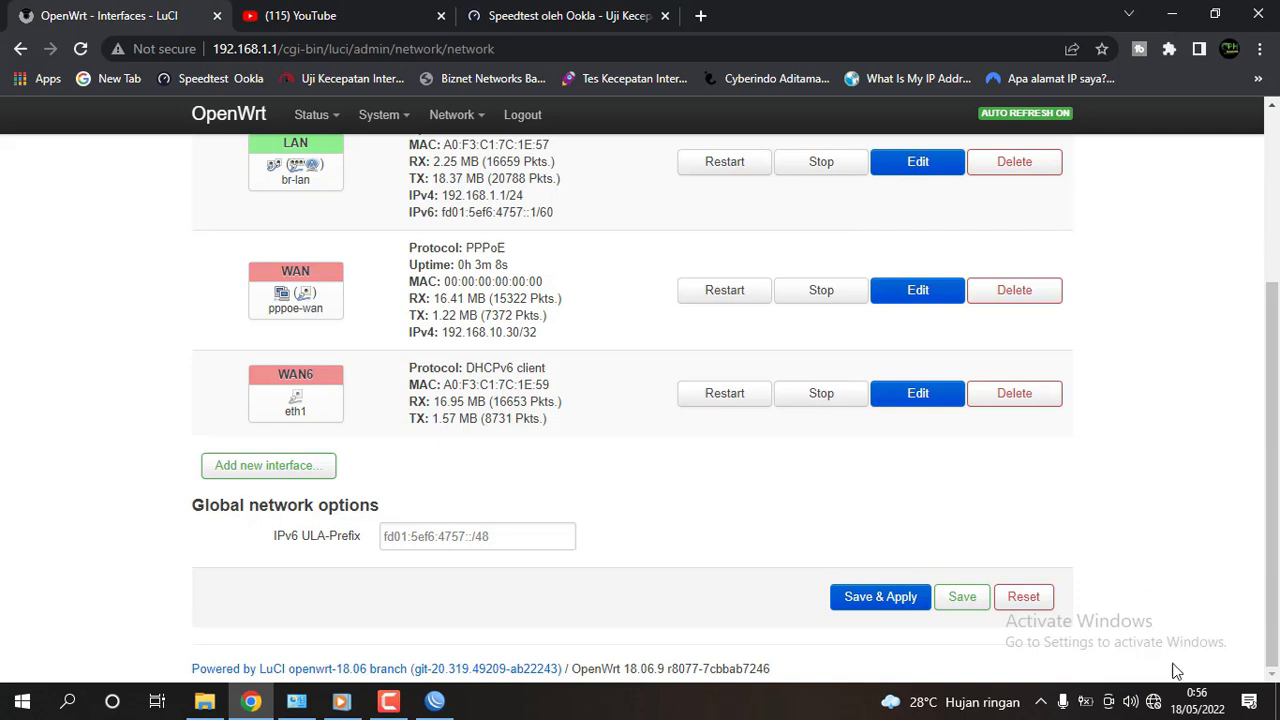
Connect the laptop to TP-Link TL-WR740N with the pasted security key, keeping the PC undiscoverable.
{"action": "left_click", "coordinate": [1155, 702]}
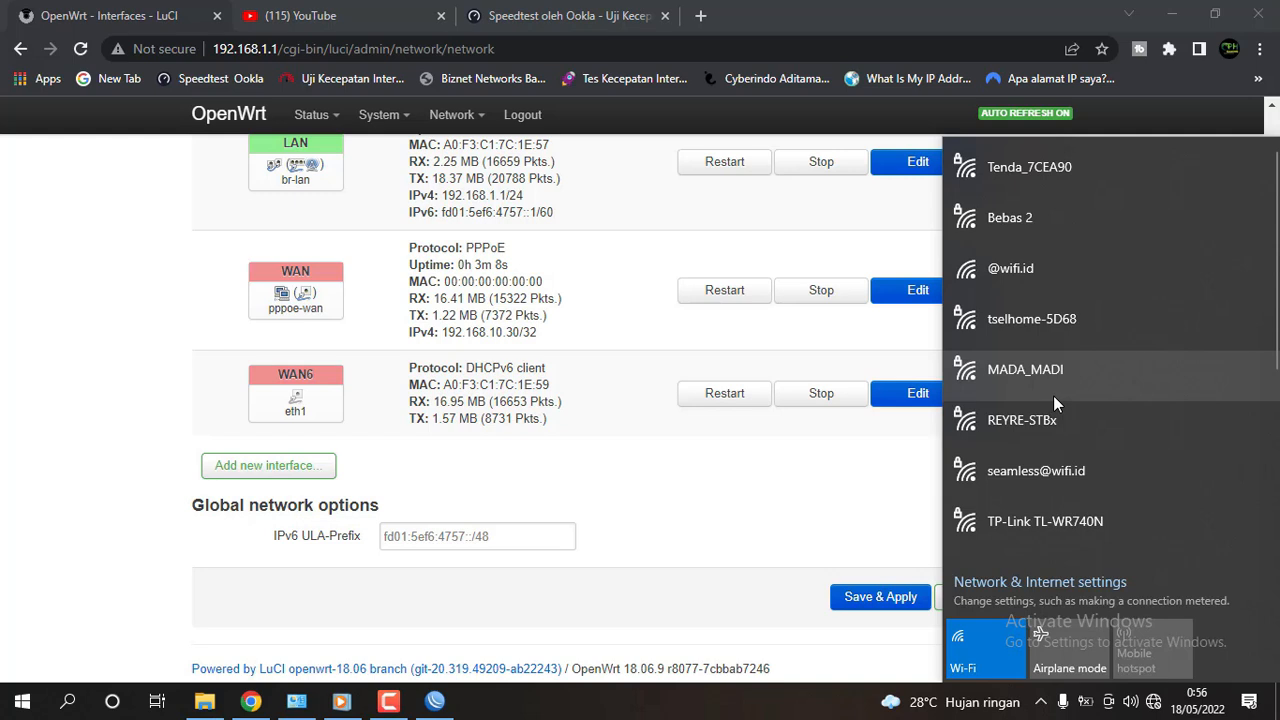
{"action": "left_click", "coordinate": [1029, 526]}
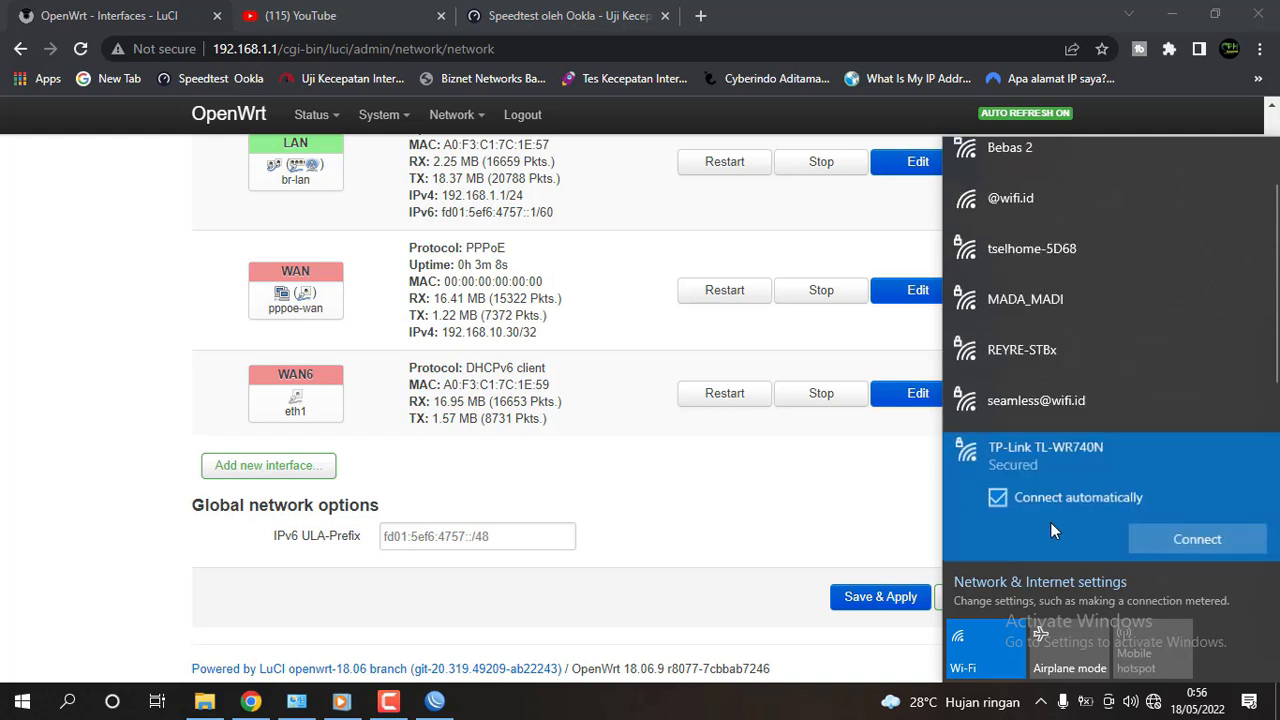
{"action": "left_click", "coordinate": [1200, 531]}
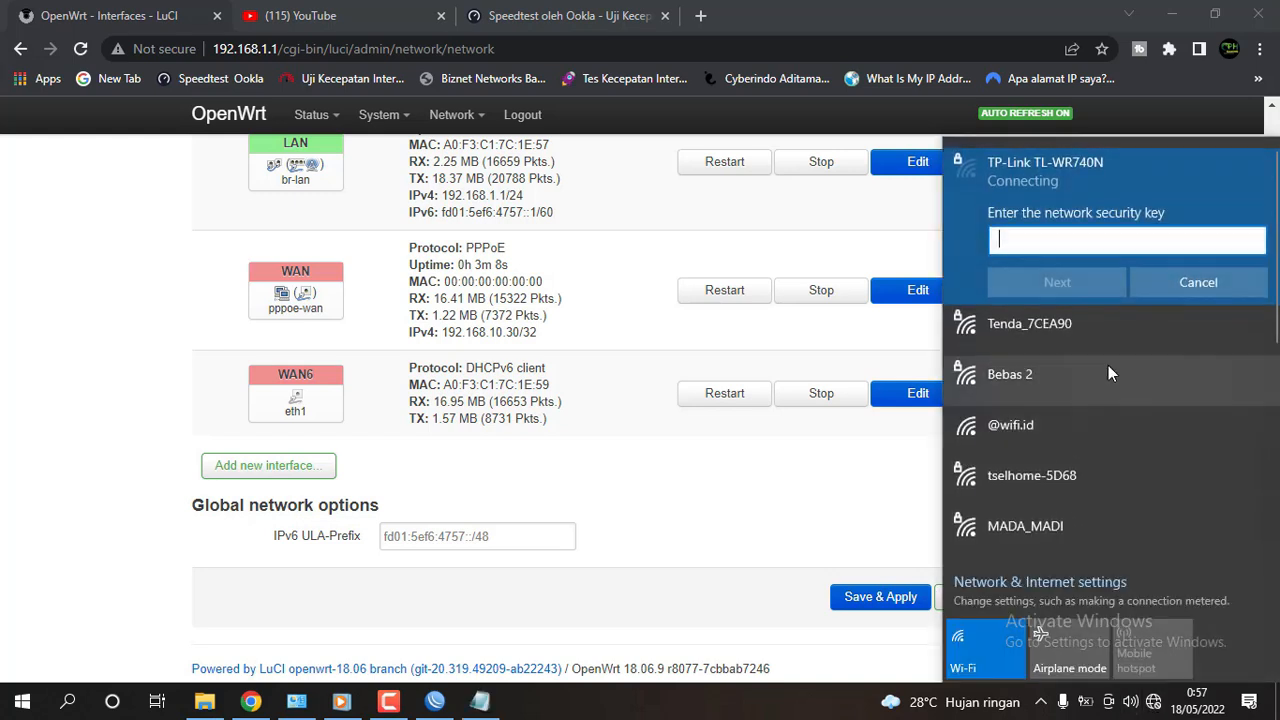
{"action": "left_click", "coordinate": [1198, 282]}
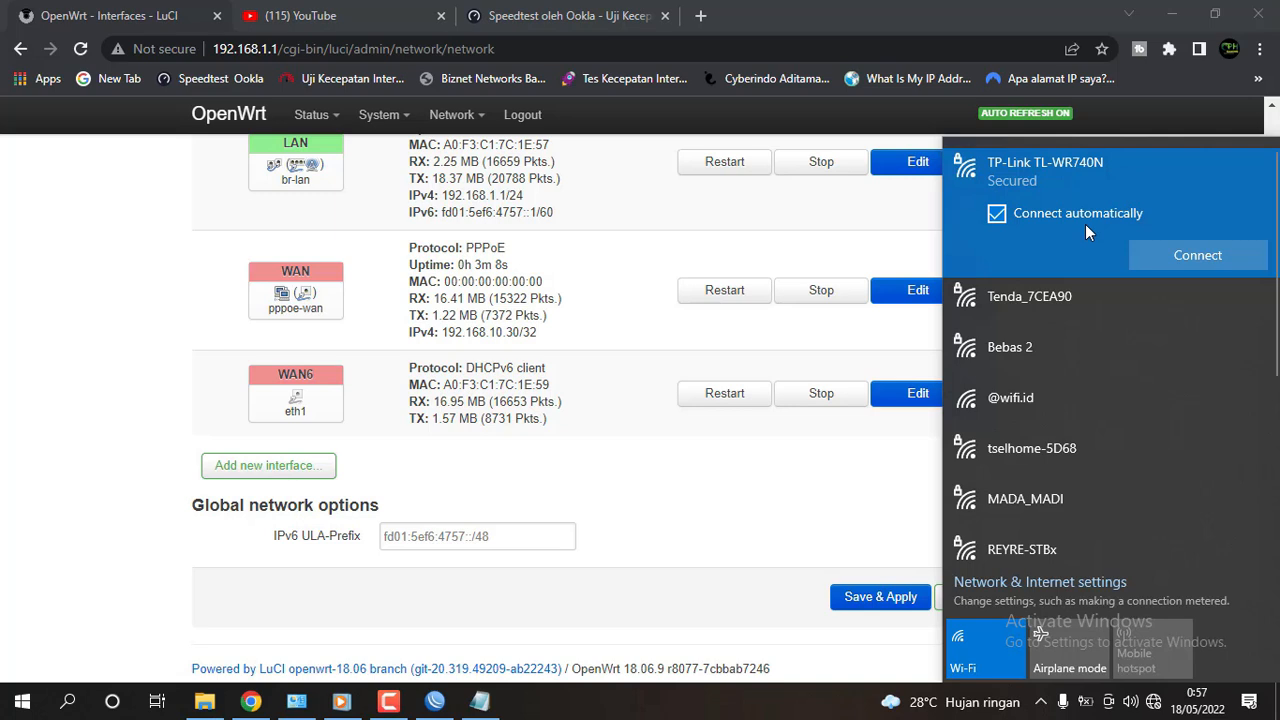
{"action": "left_click", "coordinate": [1162, 260]}
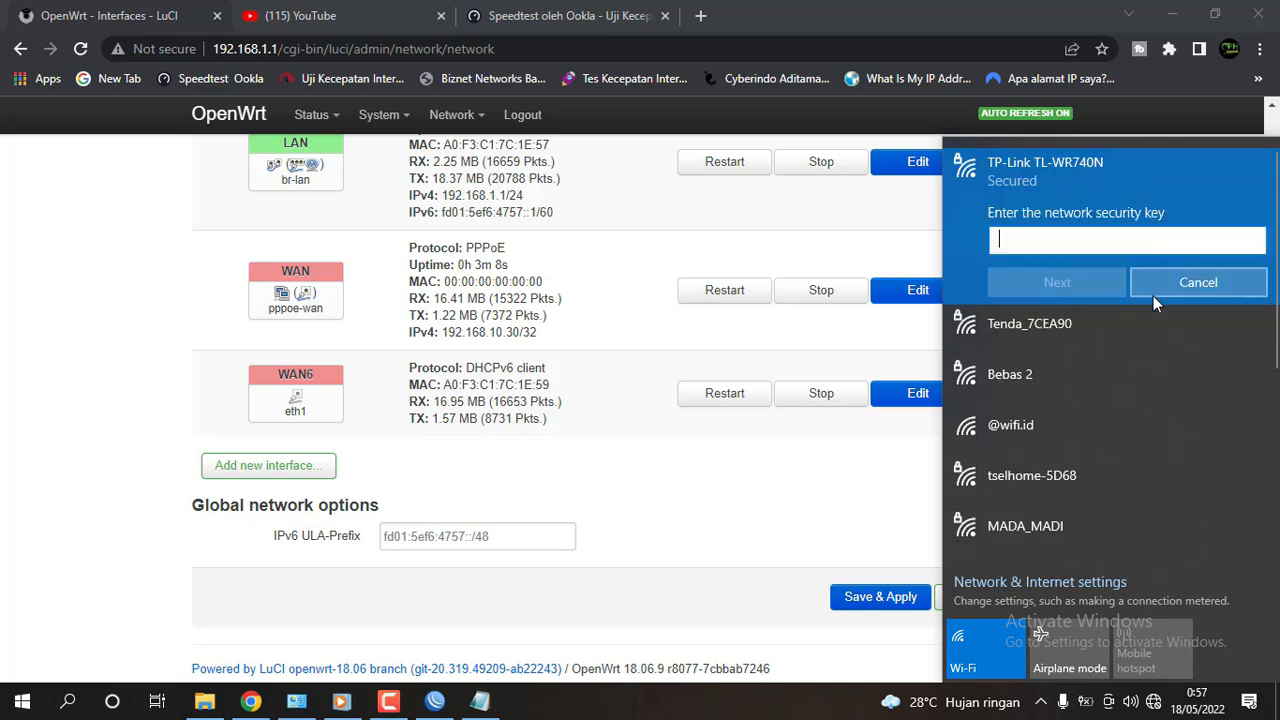
{"action": "right_click", "coordinate": [1100, 262]}
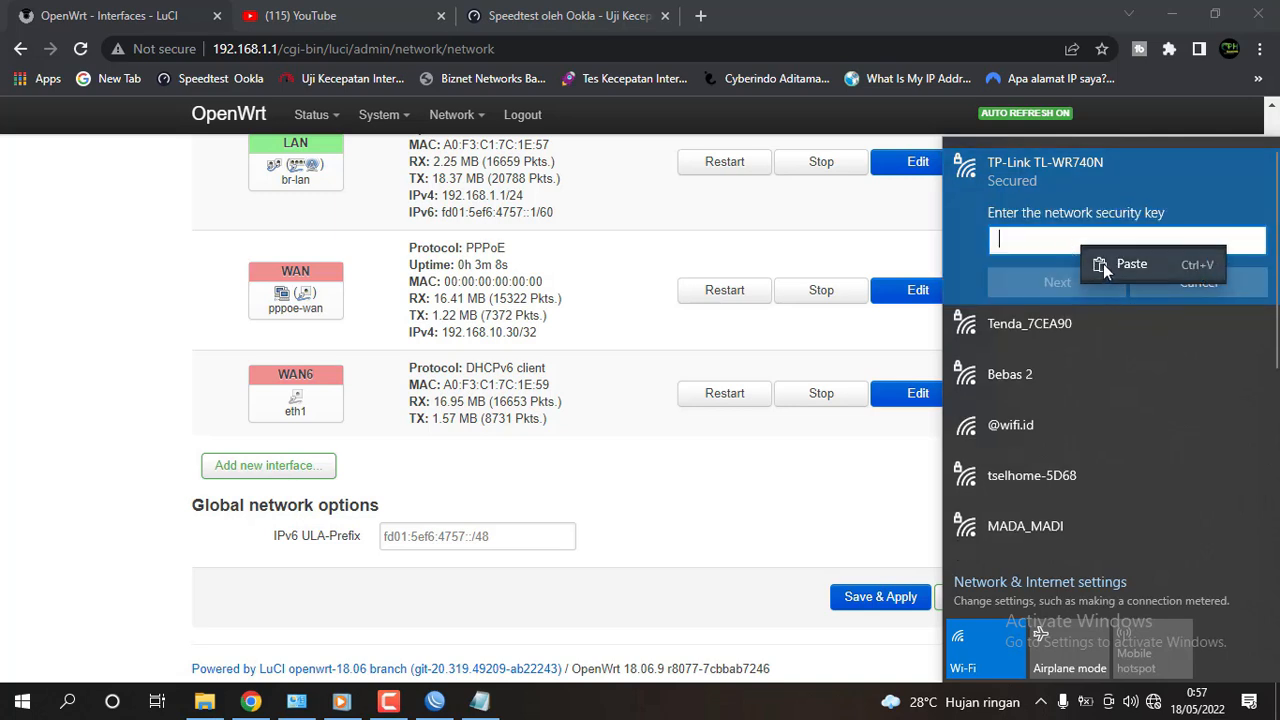
{"action": "left_click", "coordinate": [1110, 265]}
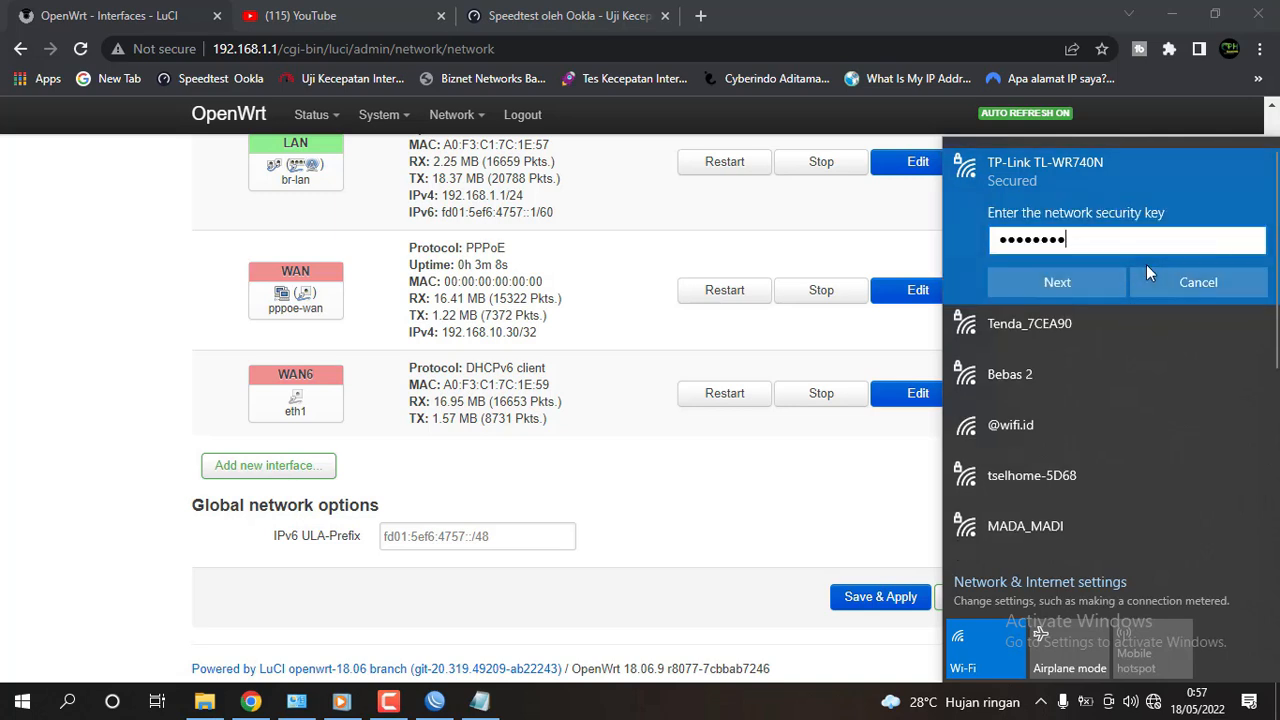
{"action": "left_click", "coordinate": [1058, 282]}
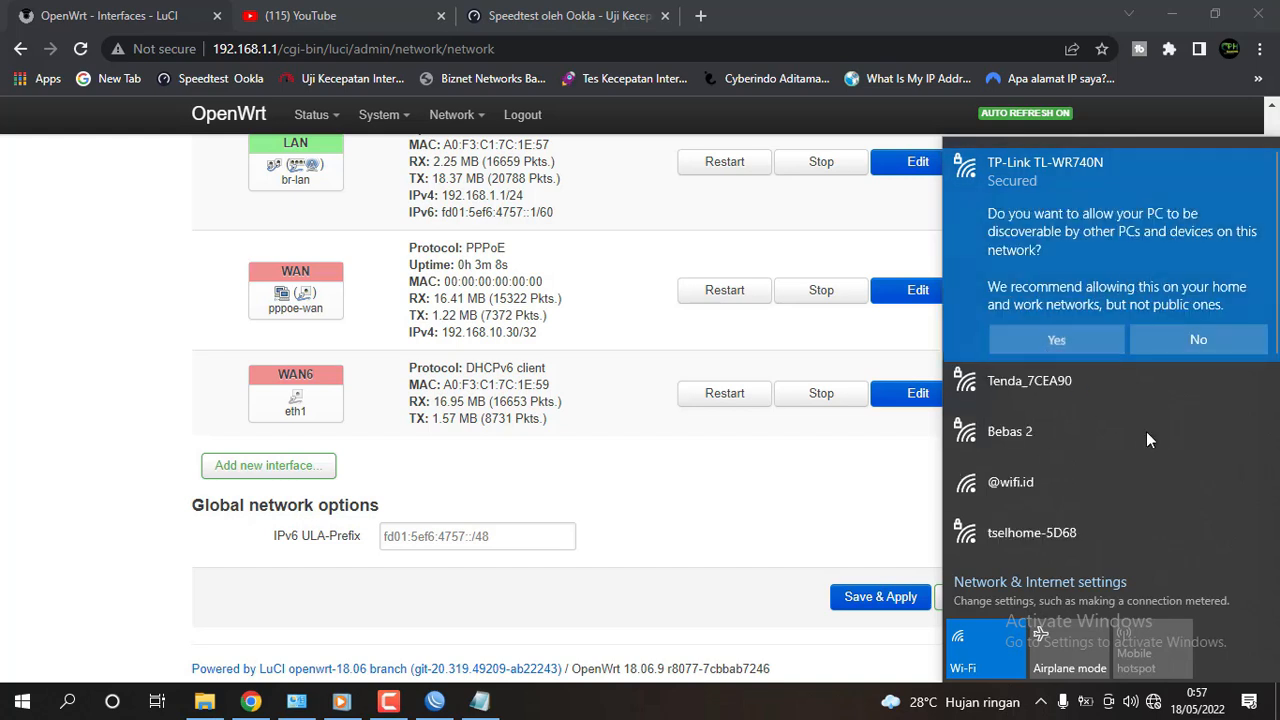
{"action": "left_click", "coordinate": [1175, 343]}
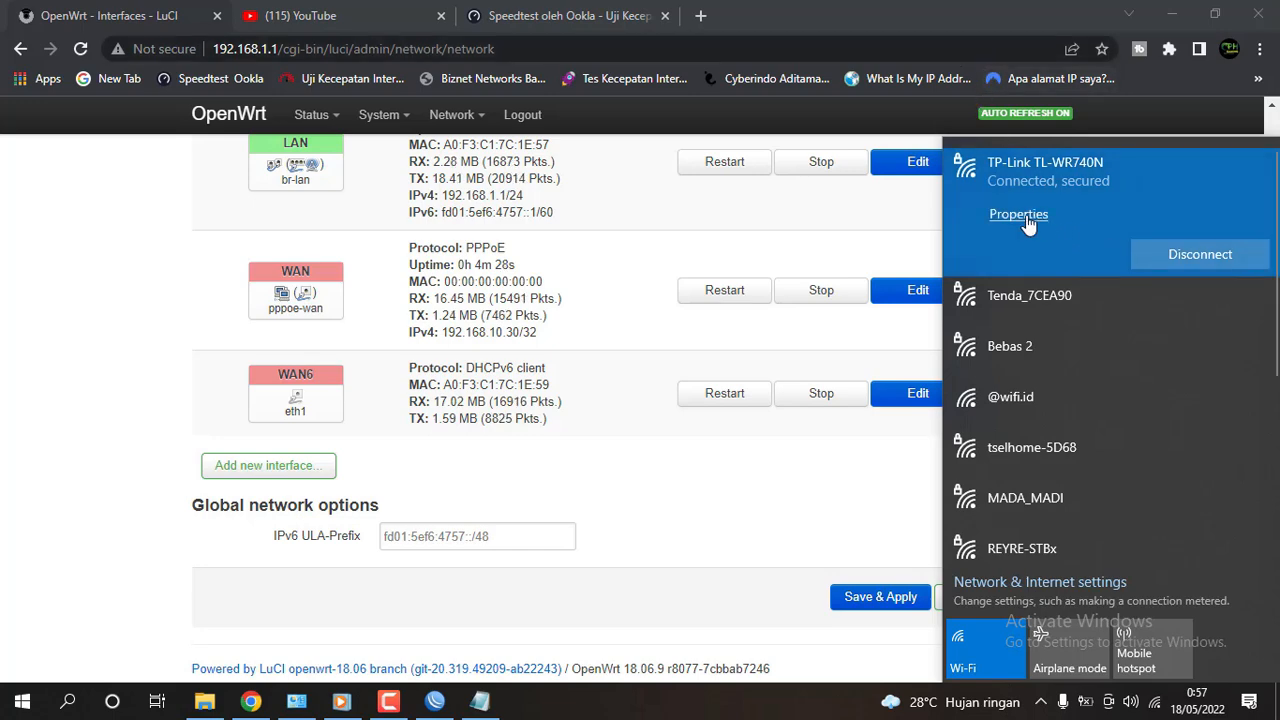
Load Speedtest by Ookla in a new Chrome tab.
{"action": "left_click", "coordinate": [887, 7]}
{"action": "left_click", "coordinate": [640, 18]}
{"action": "left_click", "coordinate": [290, 15]}
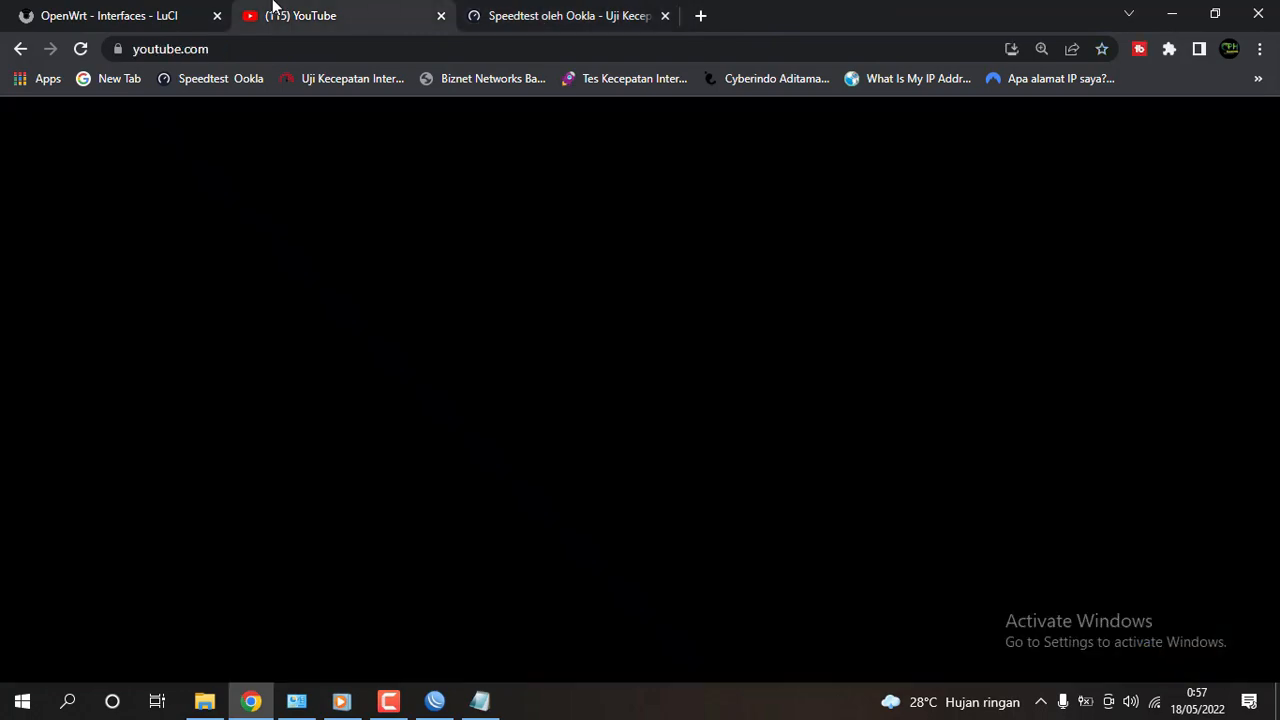
{"action": "left_click", "coordinate": [110, 15]}
{"action": "left_click", "coordinate": [480, 10]}
{"action": "left_click", "coordinate": [380, 10]}
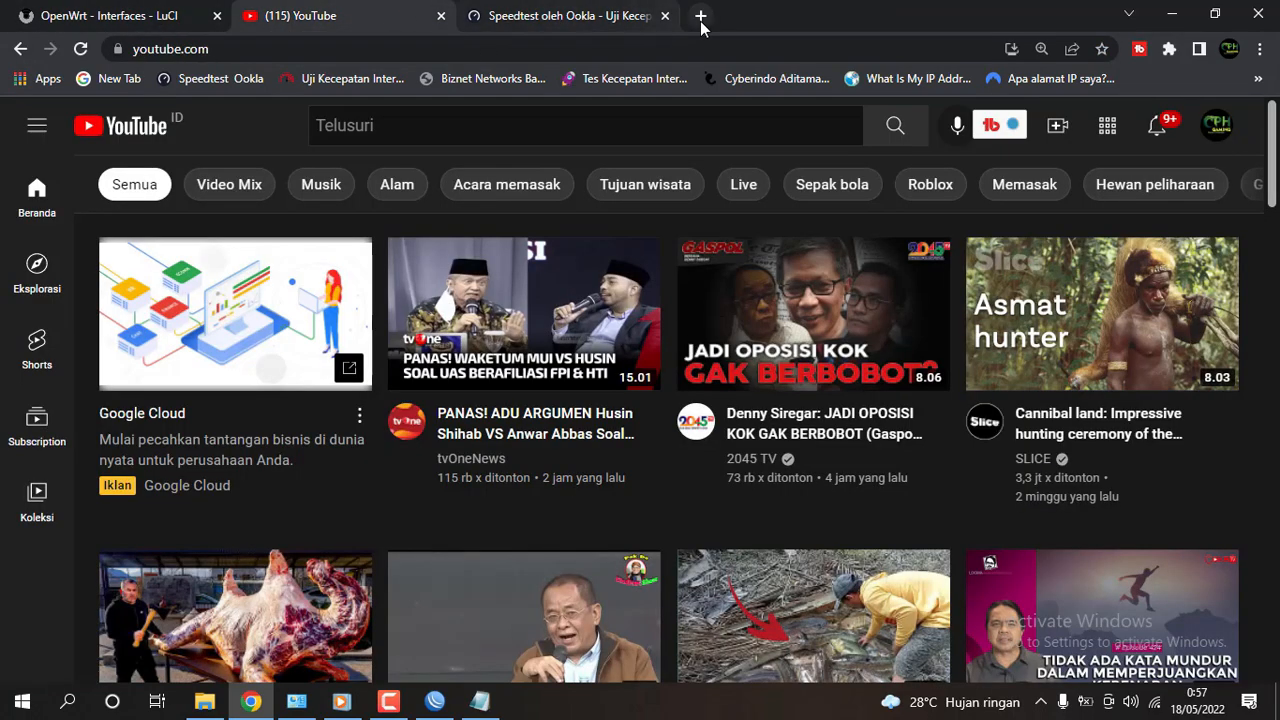
{"action": "left_click", "coordinate": [700, 15]}
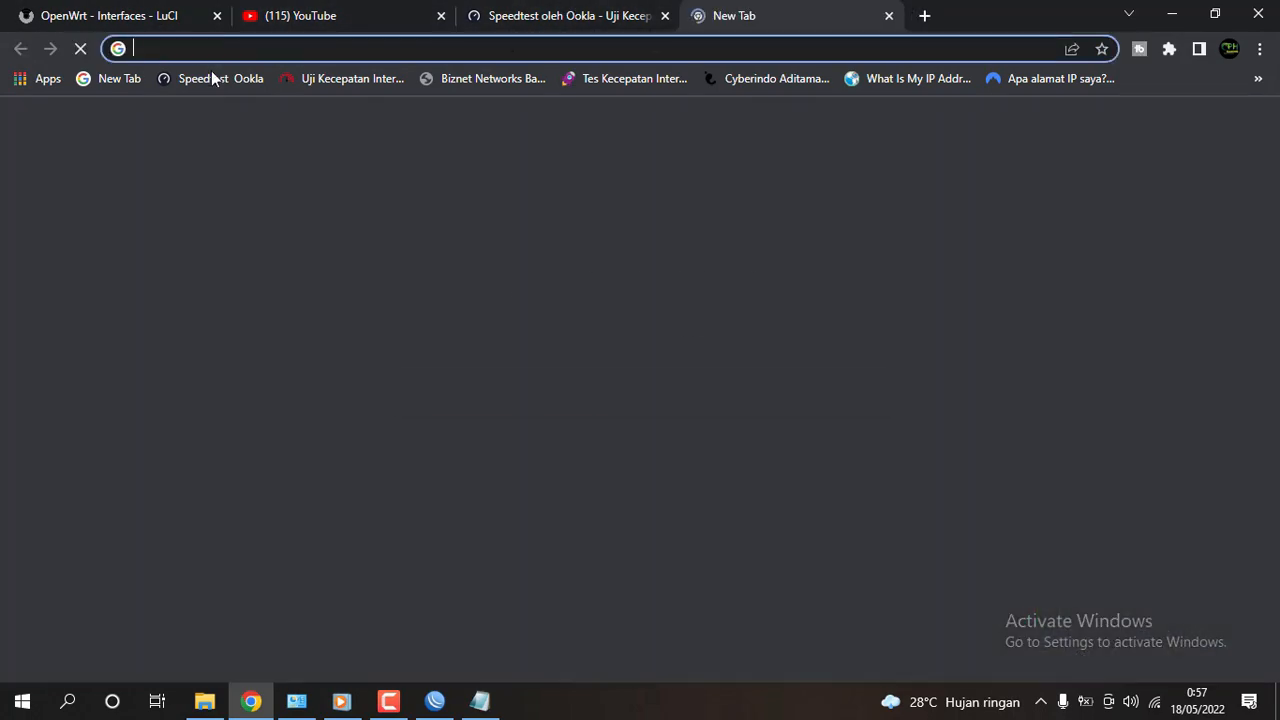
{"action": "left_click", "coordinate": [214, 78]}
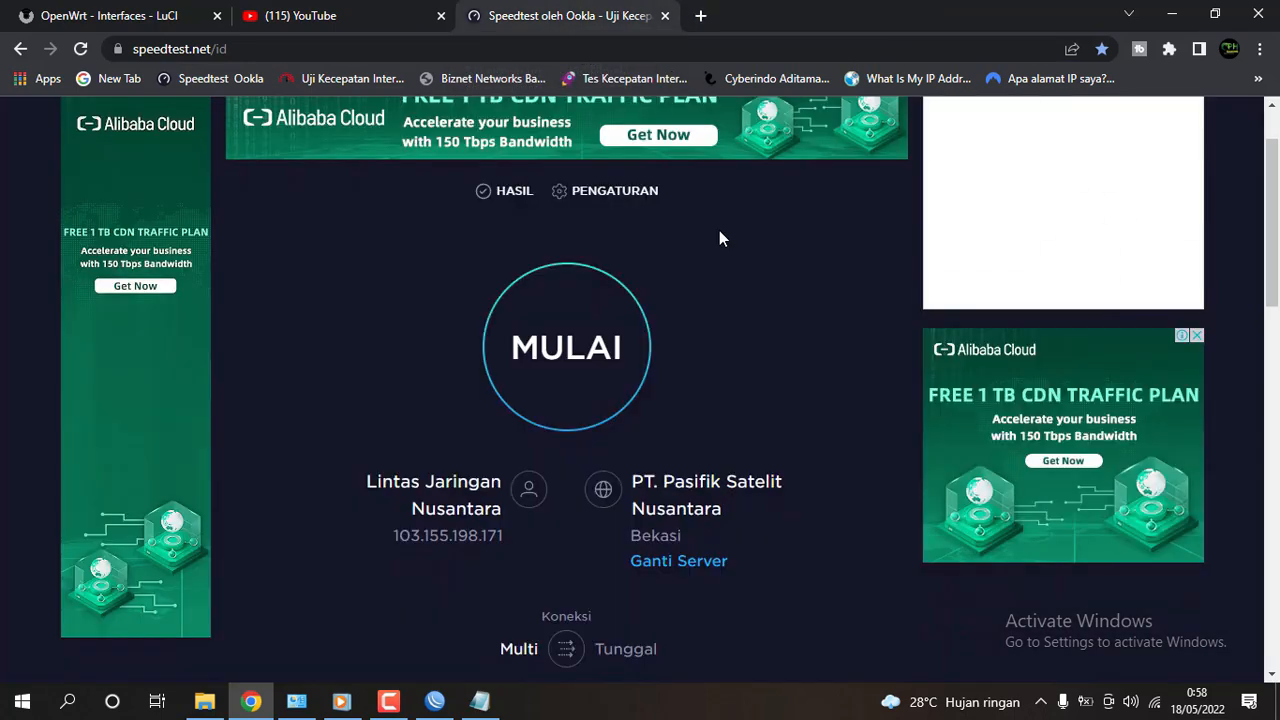
{"action": "scroll", "coordinate": [721, 231], "scroll_direction": "down", "scroll_amount": 1}
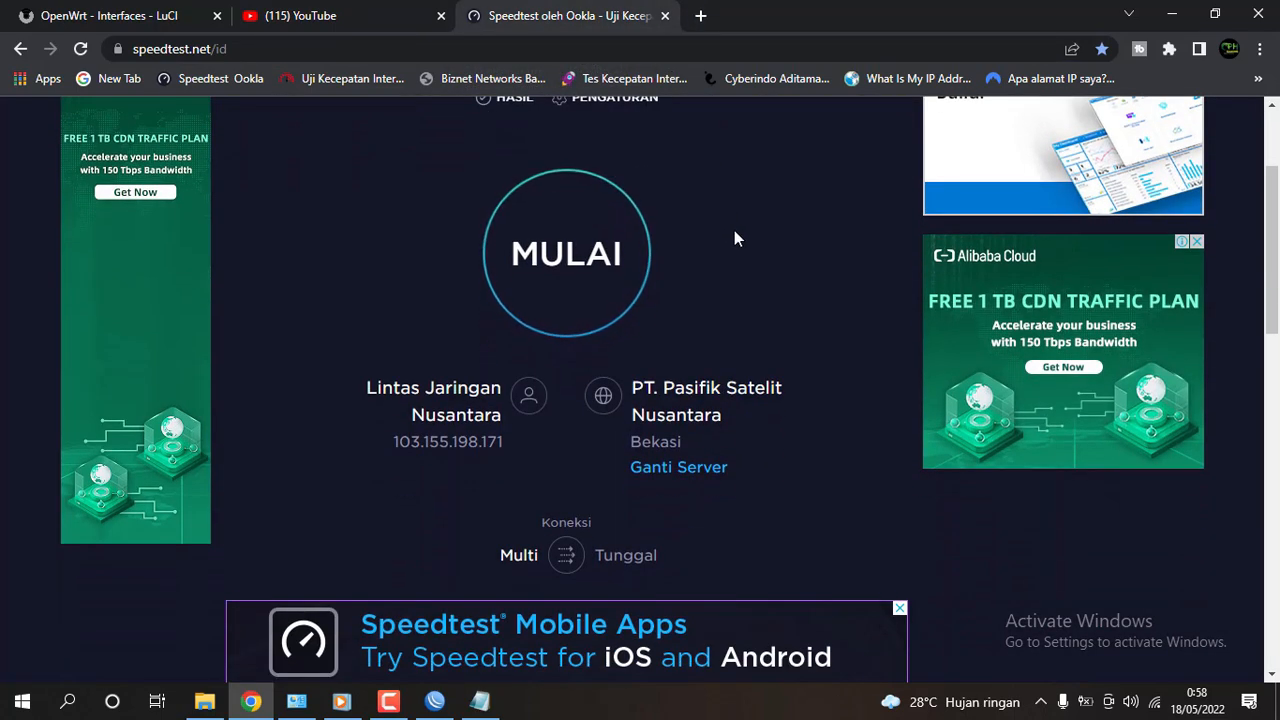
{"action": "scroll", "coordinate": [735, 238], "scroll_direction": "up", "scroll_amount": 1}
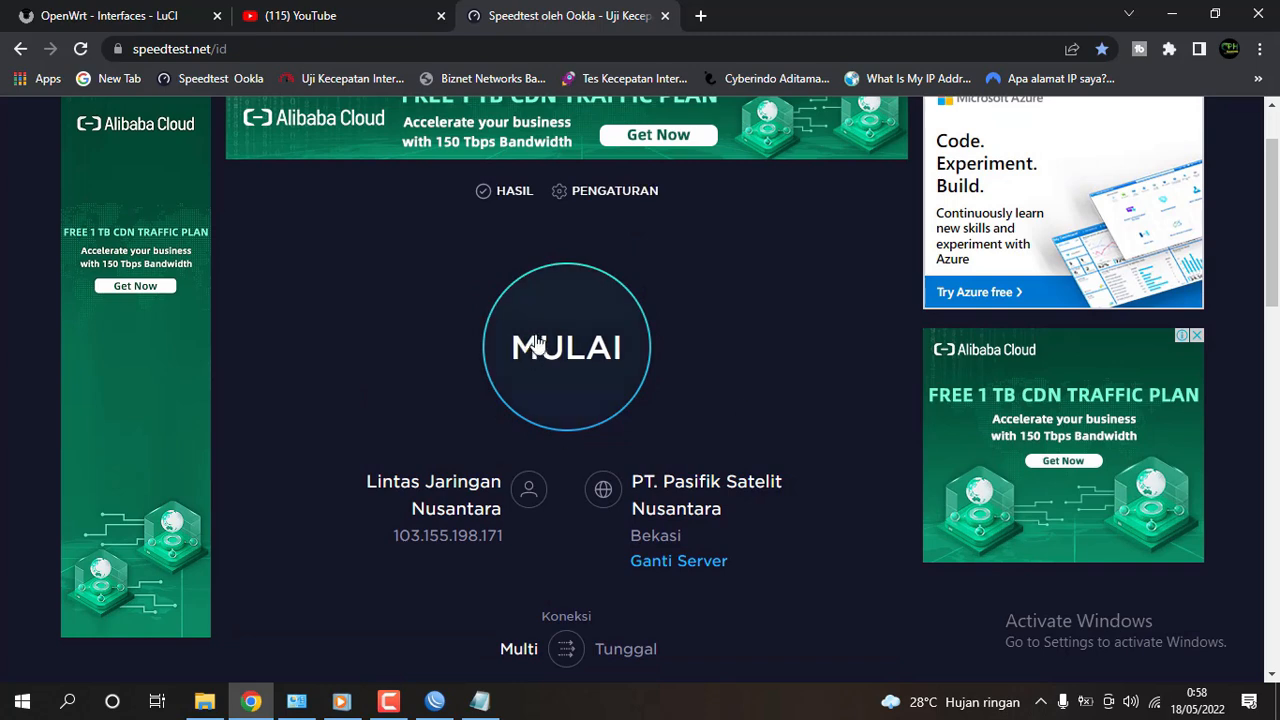
Run the speed test (25 ms ping, about 23 Mbps download), then close it and return to OpenWrt.
{"action": "left_click", "coordinate": [630, 350]}
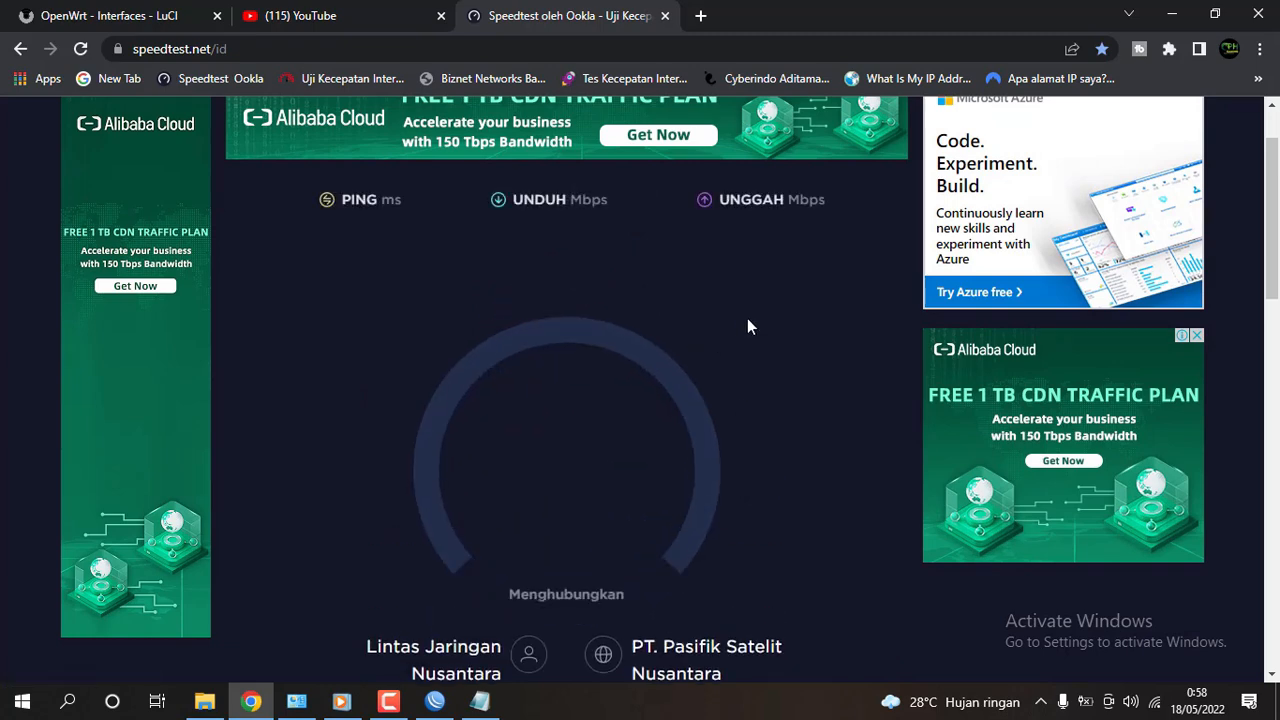
{"action": "scroll", "coordinate": [778, 289], "scroll_direction": "down", "scroll_amount": 1}
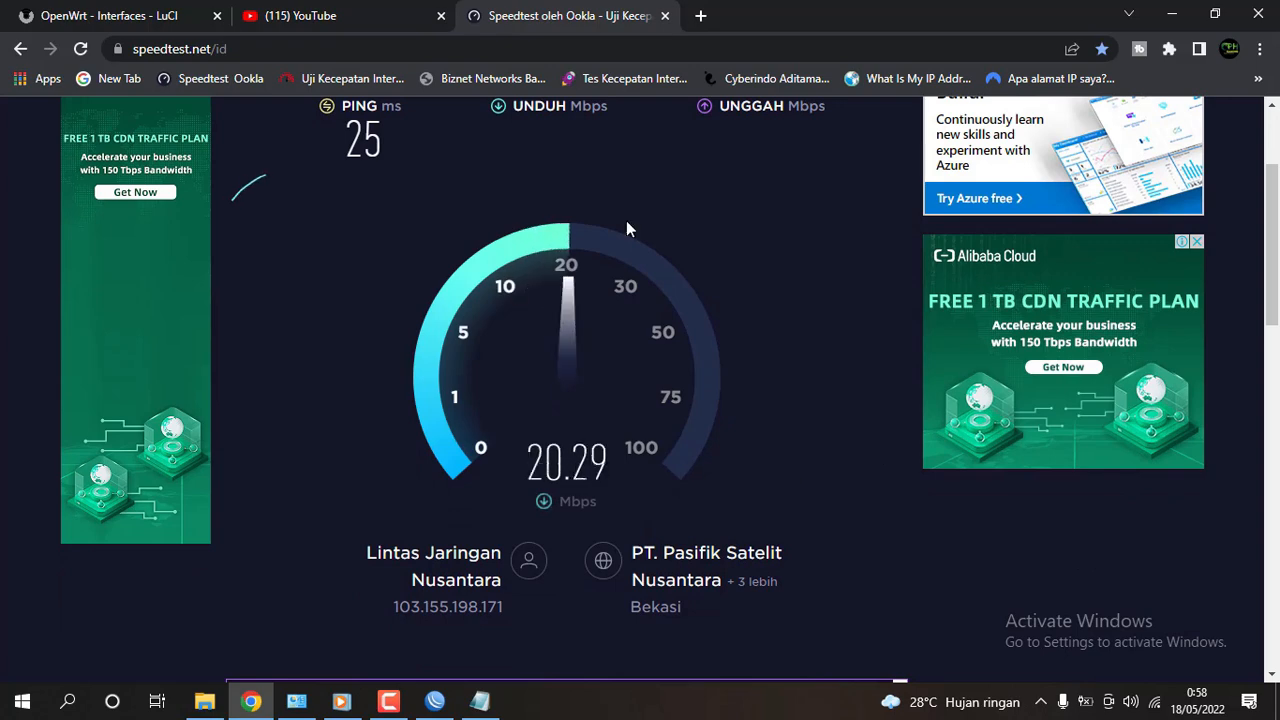
{"action": "left_click", "coordinate": [345, 15]}
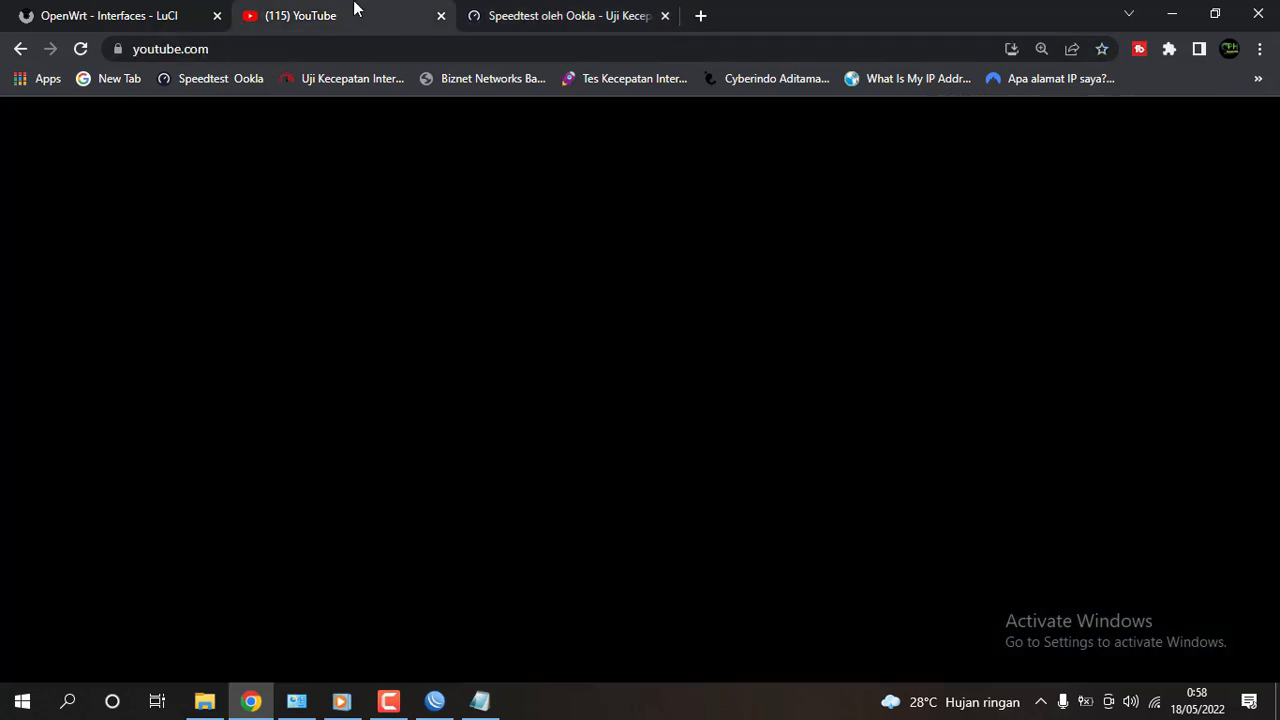
{"action": "left_click", "coordinate": [570, 15]}
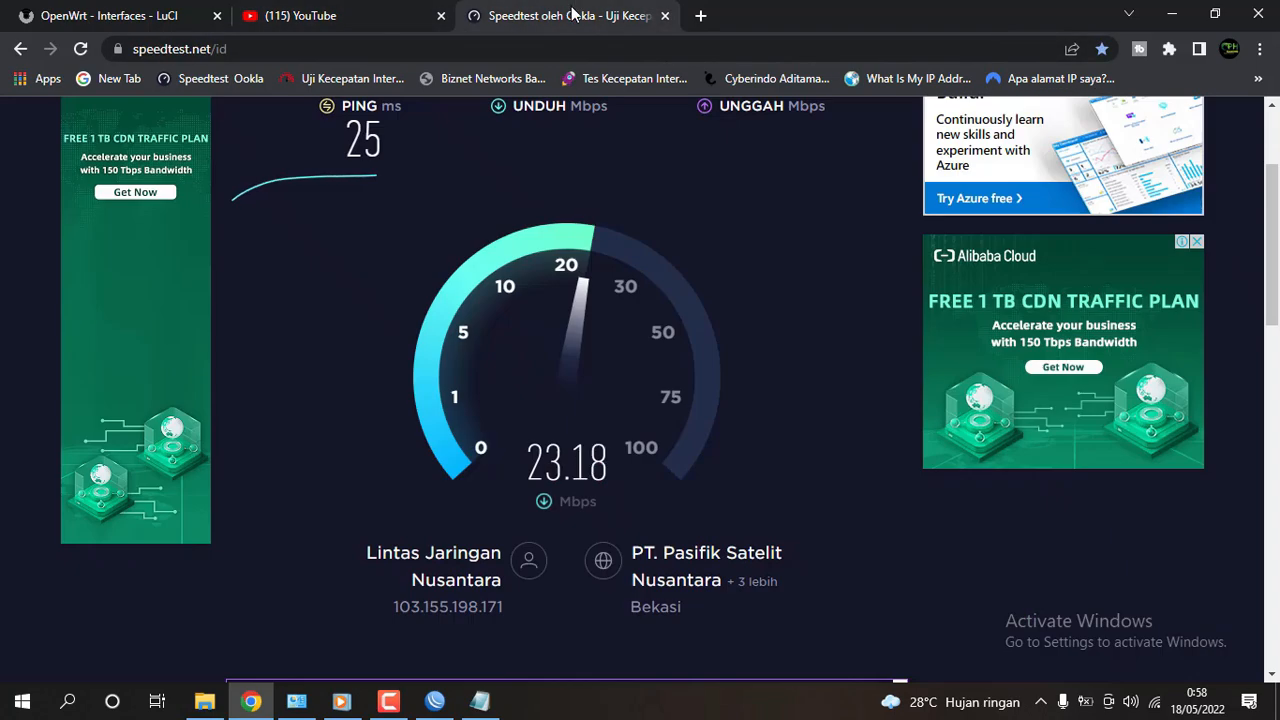
{"action": "left_click", "coordinate": [665, 15]}
{"action": "left_click", "coordinate": [110, 12]}
Open the Wireless Overview and highlight the laptop DESKTOP-QI7JJ2G.lan under Associated Stations.
{"action": "scroll", "coordinate": [551, 343], "scroll_direction": "up", "scroll_amount": 3}
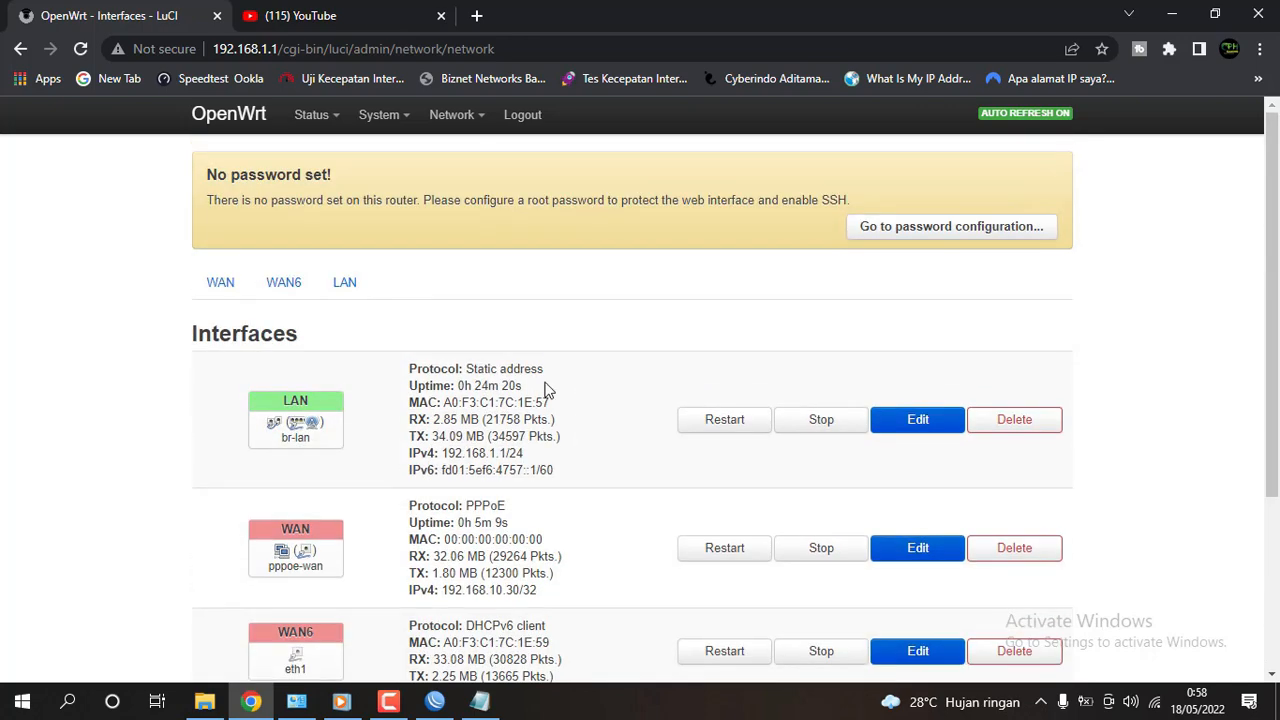
{"action": "mouse_move", "coordinate": [415, 120]}
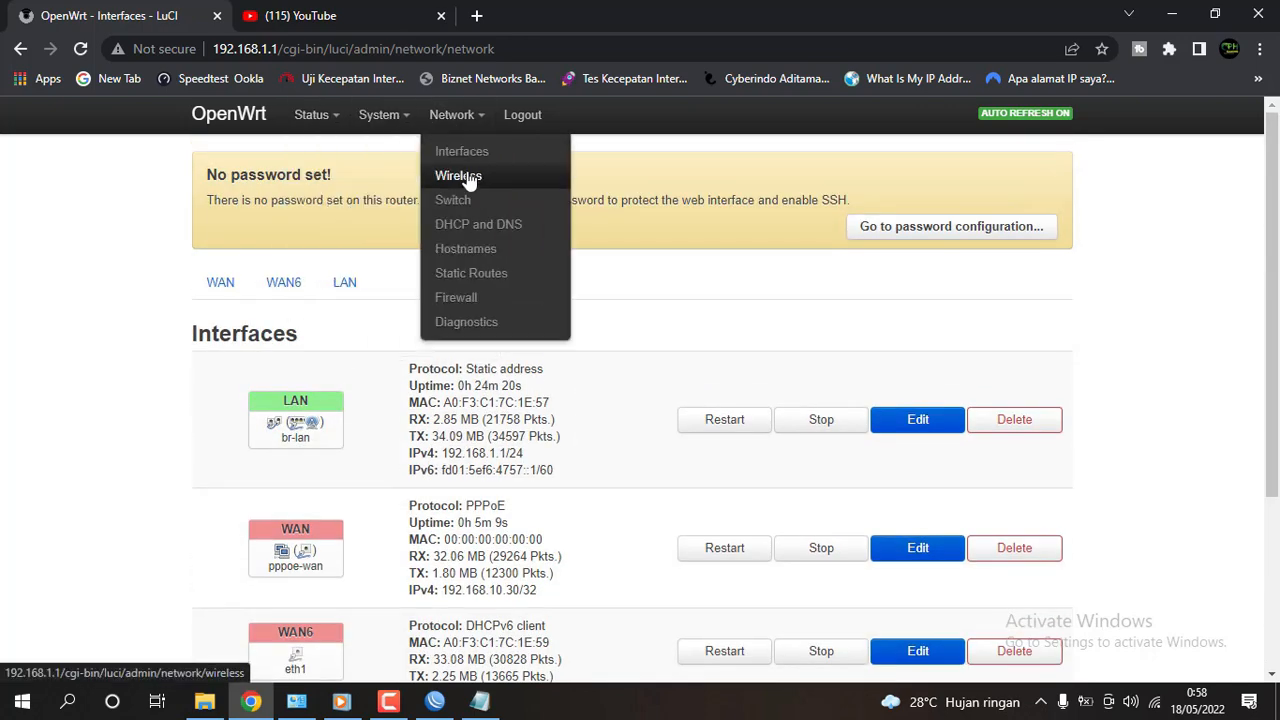
{"action": "left_click", "coordinate": [458, 172]}
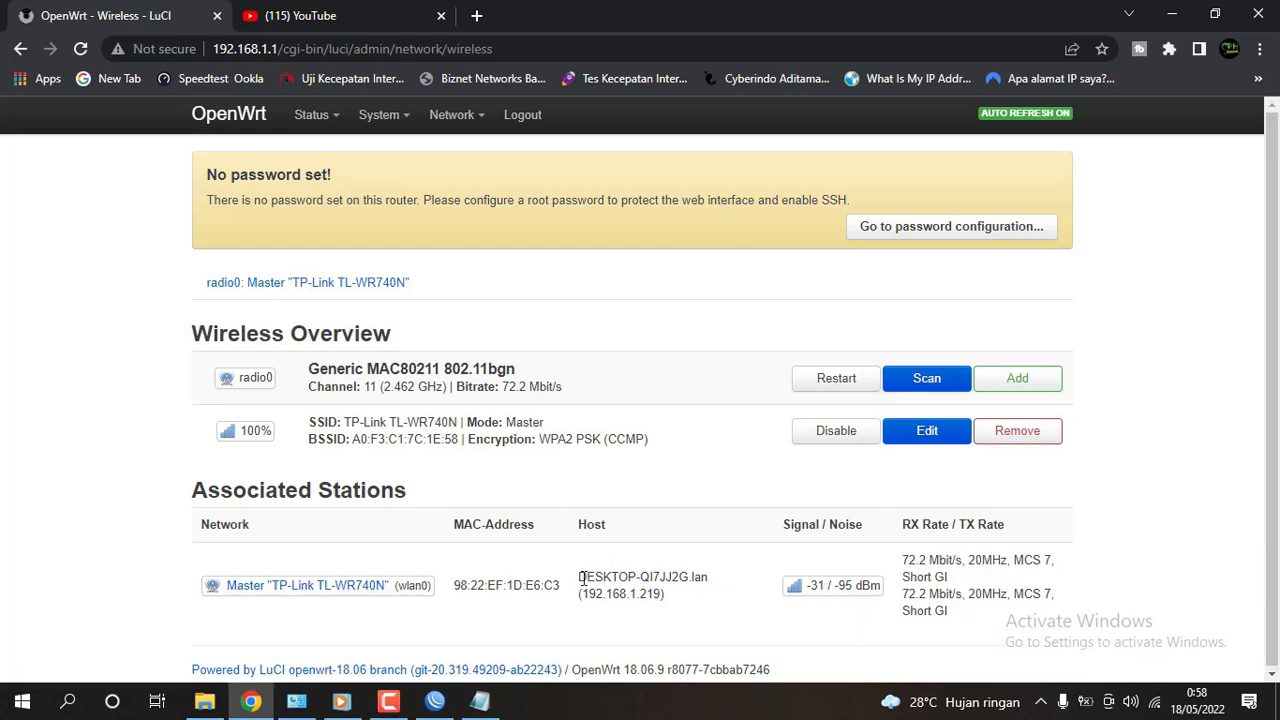
{"action": "left_click_drag", "start_coordinate": [580, 577], "coordinate": [733, 581]}
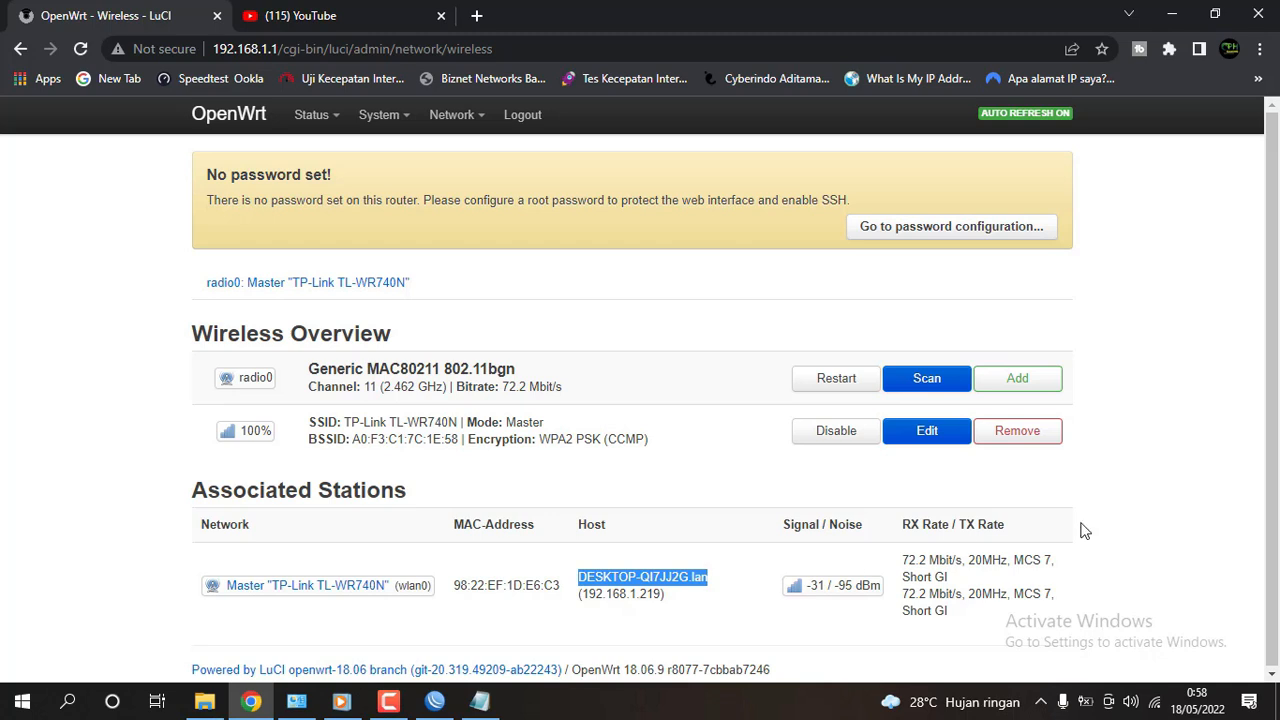
{"action": "left_click", "coordinate": [1217, 547]}
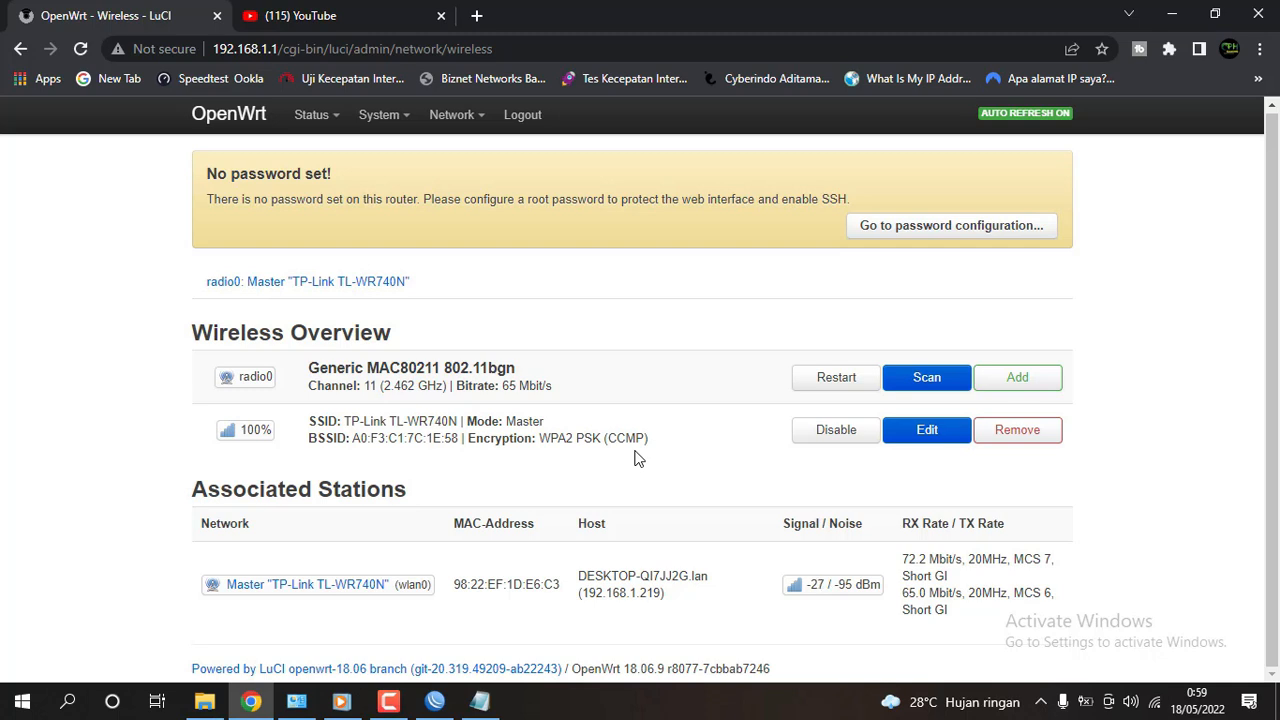
{"action": "left_click", "coordinate": [389, 702]}
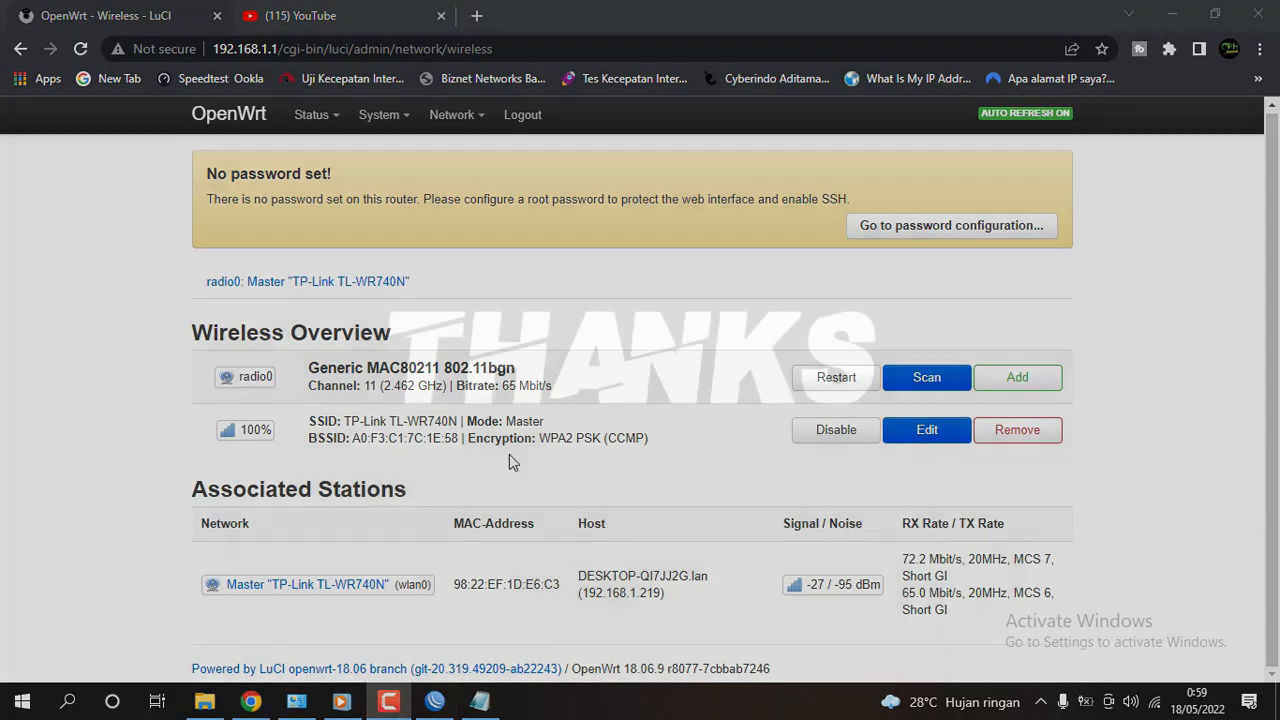